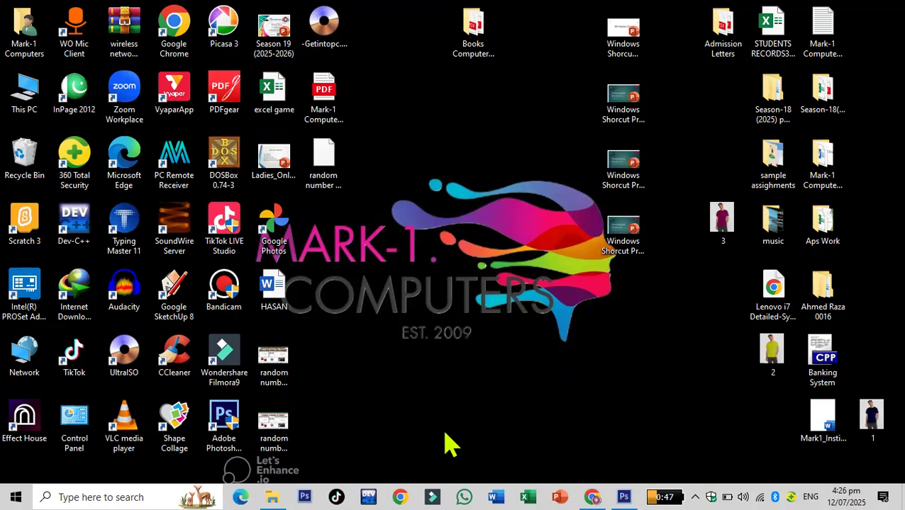
# - View the example T-shirt colour images 2 and 3 from the desktop and close each one
pyautogui.click(773, 358)
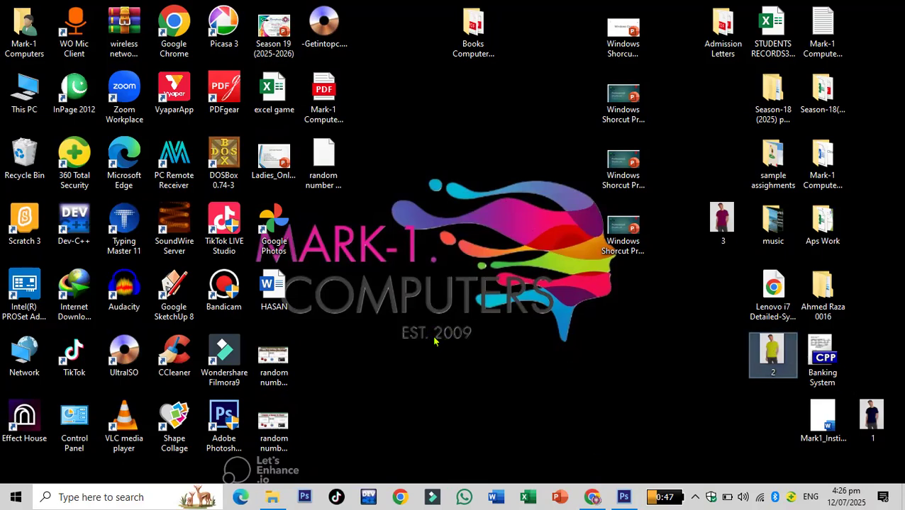
pyautogui.press('Return')
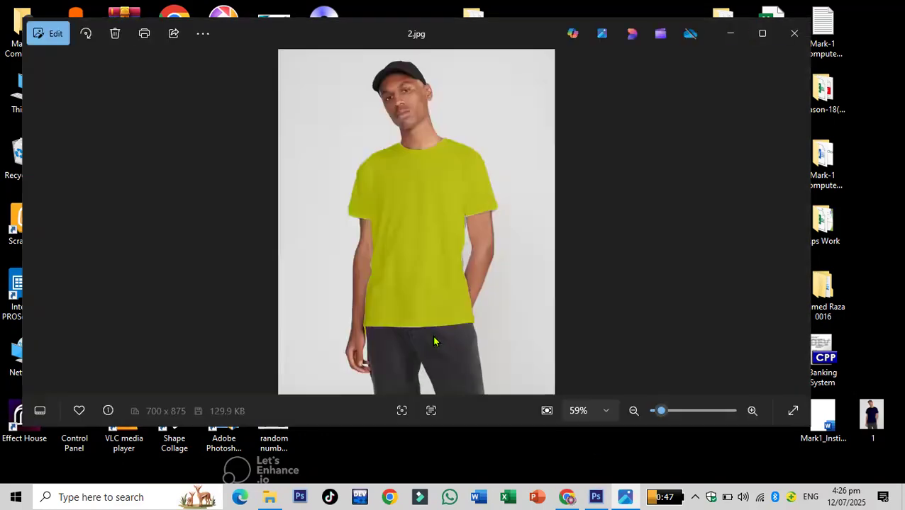
pyautogui.click(794, 35)
pyautogui.doubleClick(722, 223)
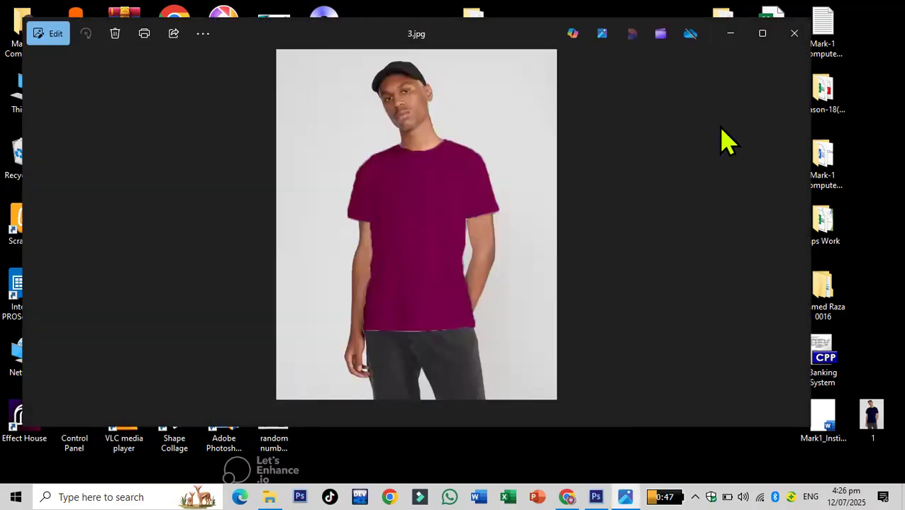
pyautogui.click(794, 35)
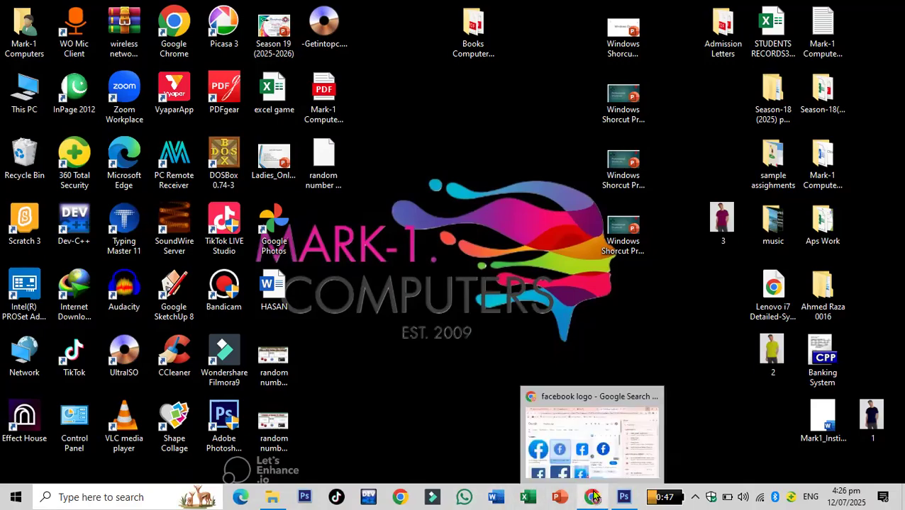
# - Switch to Photoshop and close both open untitled Facebook logo documents without saving
pyautogui.click(623, 497)
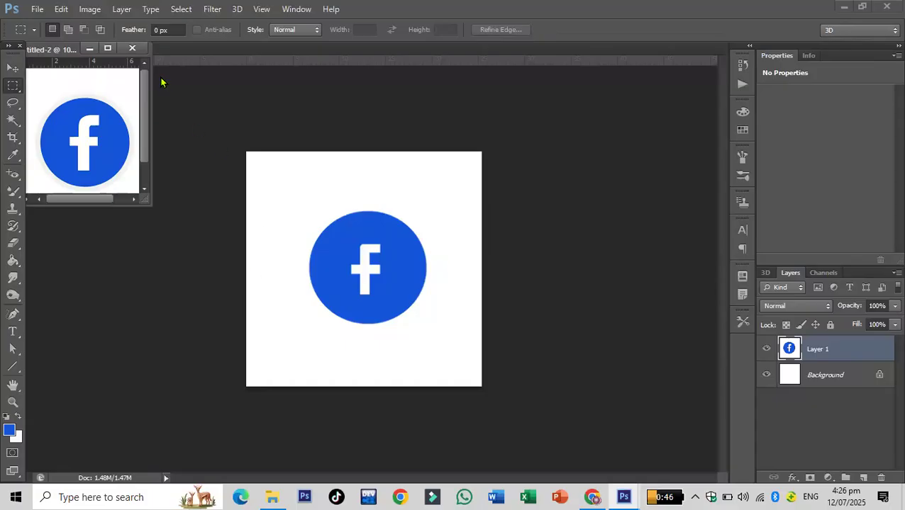
pyautogui.click(132, 48)
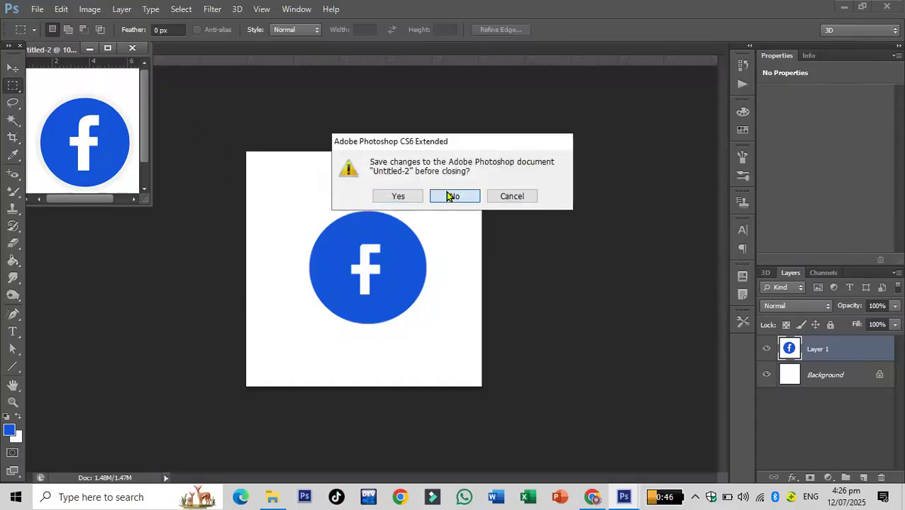
pyautogui.click(454, 196)
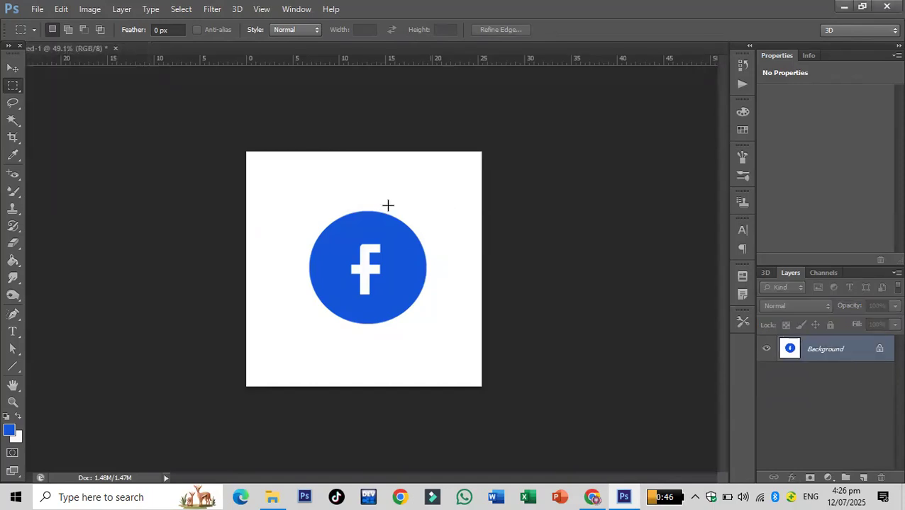
pyautogui.click(115, 49)
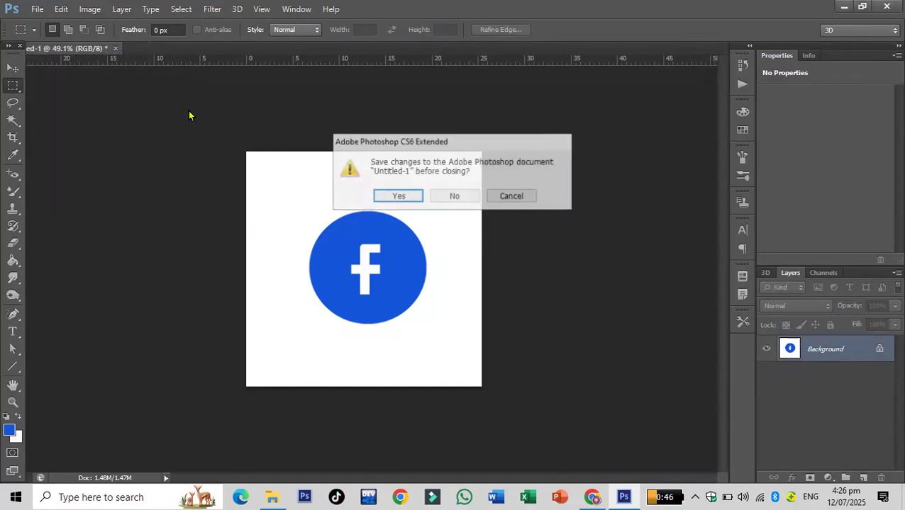
pyautogui.click(454, 196)
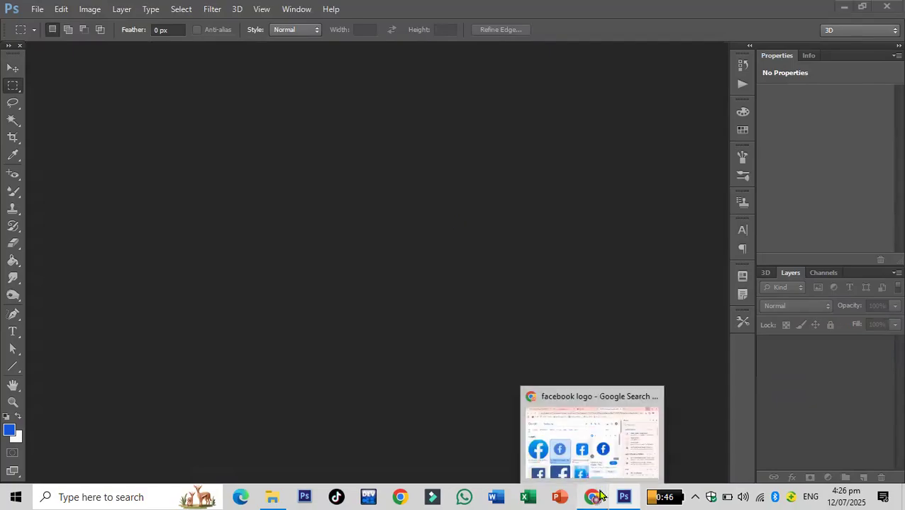
# - Switch to the new tab in Chrome and search Google for "white shirt"
pyautogui.click(602, 496)
pyautogui.click(410, 17)
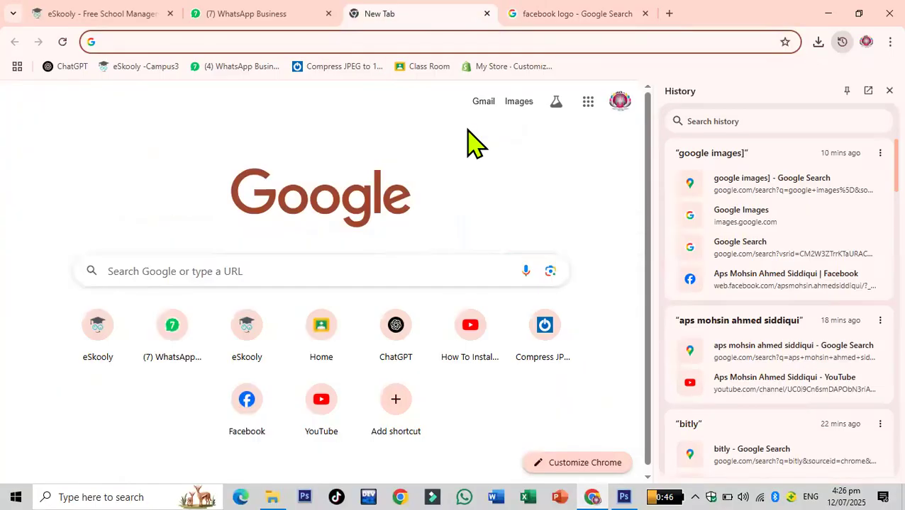
pyautogui.write('white')
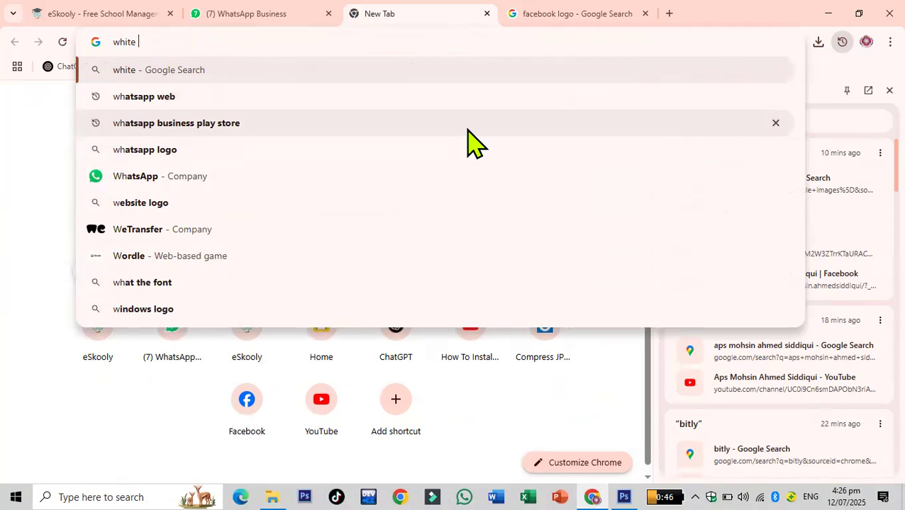
pyautogui.write(' shirt')
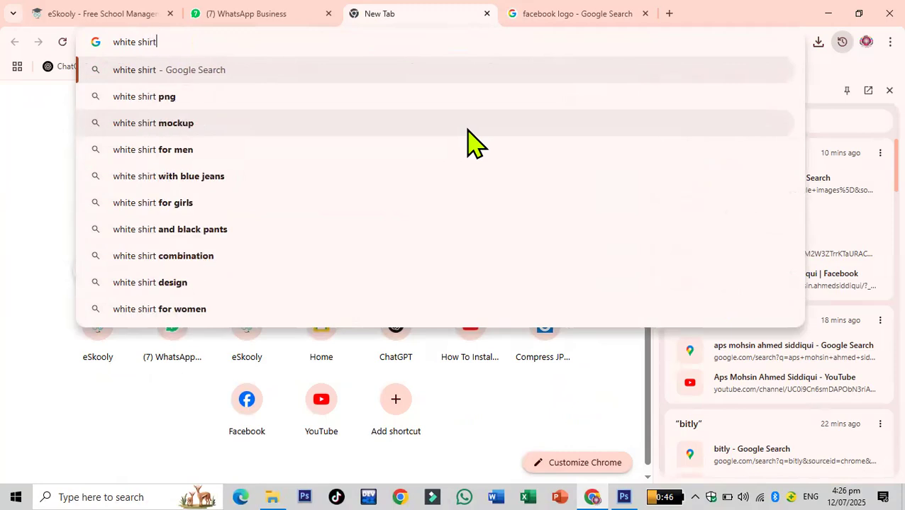
pyautogui.press('Return')
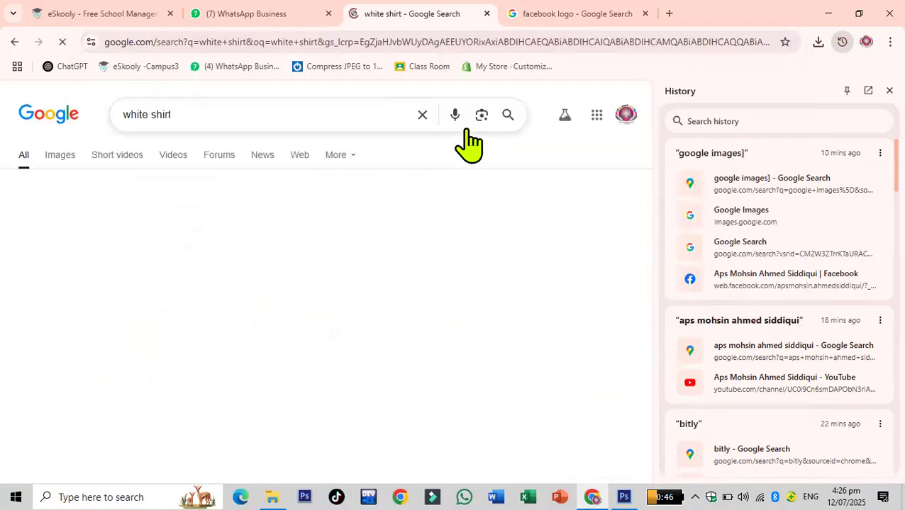
# - Try to change the search to "white t shirt"
pyautogui.click(154, 114)
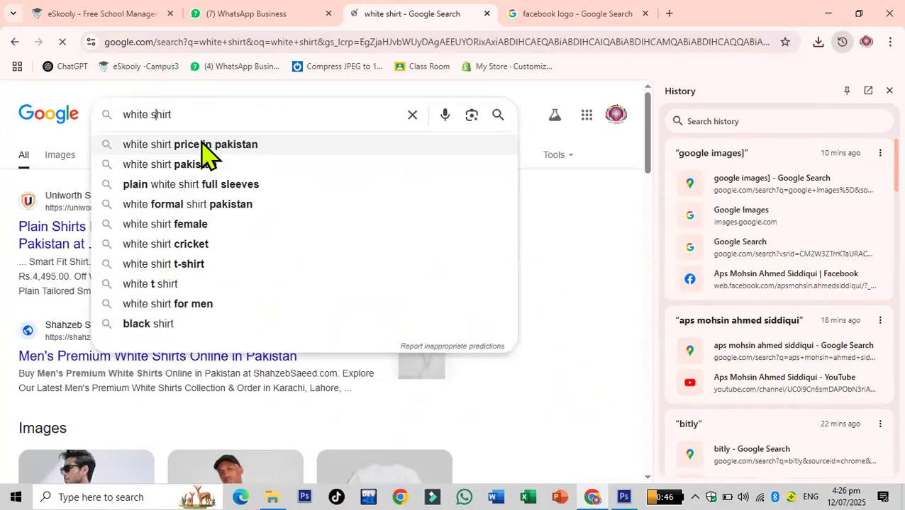
pyautogui.write('t')
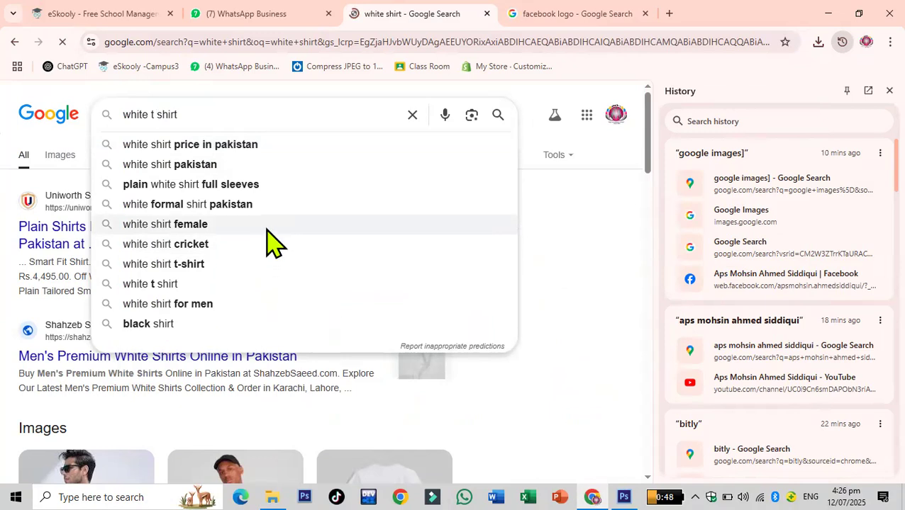
pyautogui.press('Return')
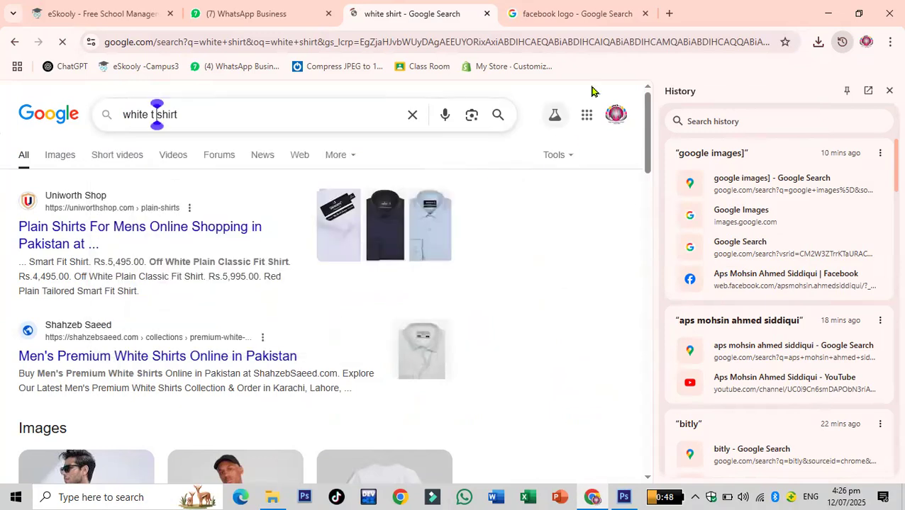
# - Show the image results for the search, closing the facebook logo tab and the History panel
pyautogui.click(644, 13)
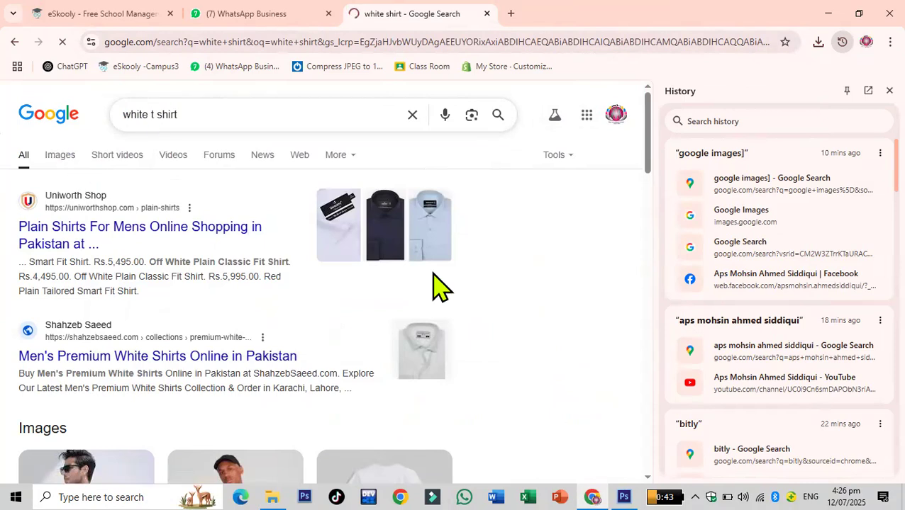
pyautogui.click(59, 154)
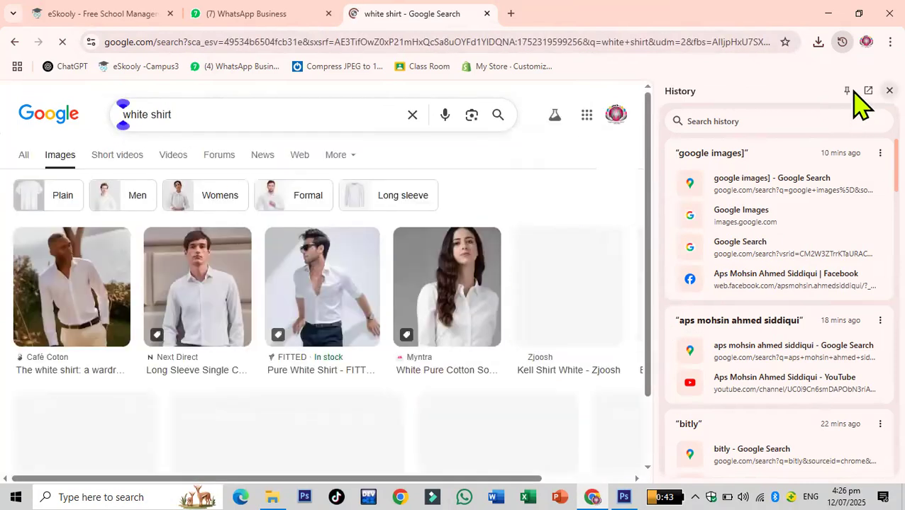
pyautogui.click(889, 90)
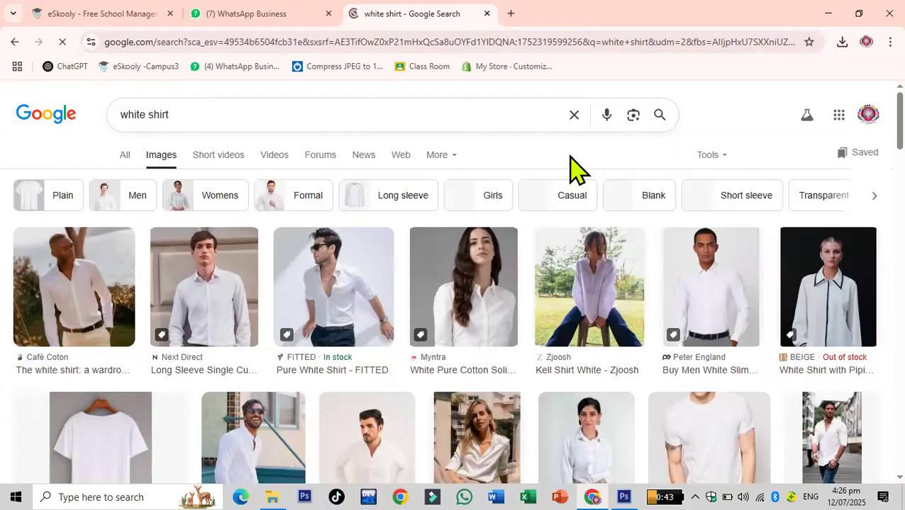
# - Limit the image results to the Large size and browse them for a suitable white shirt photo
pyautogui.click(708, 159)
pyautogui.moveTo(747, 186)
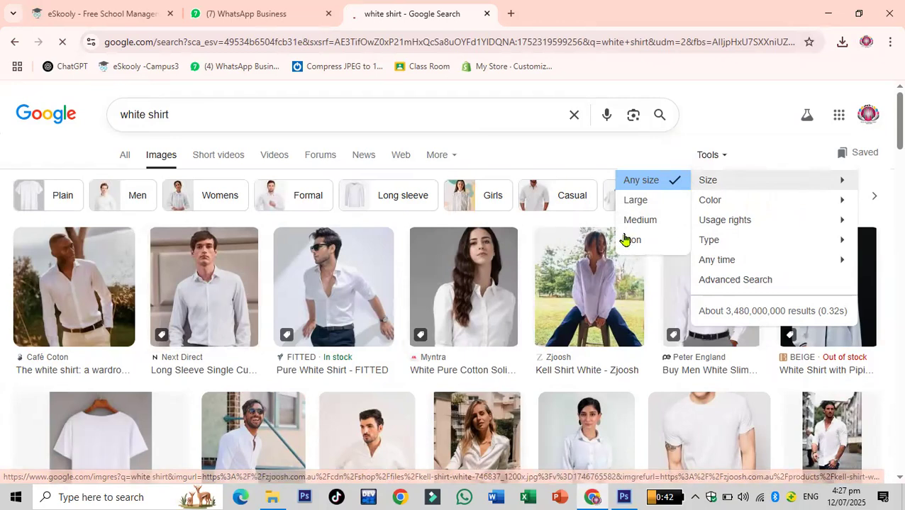
pyautogui.moveTo(737, 206)
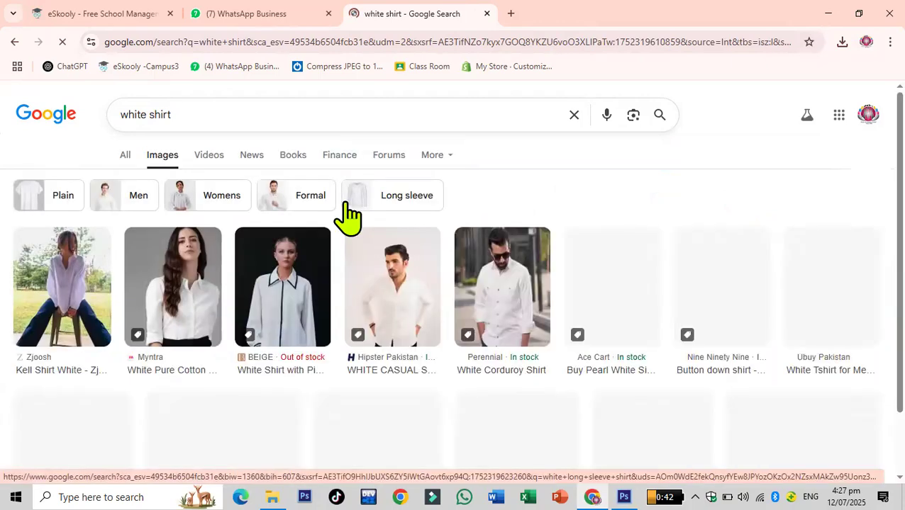
pyautogui.scroll(-2, 348, 216)
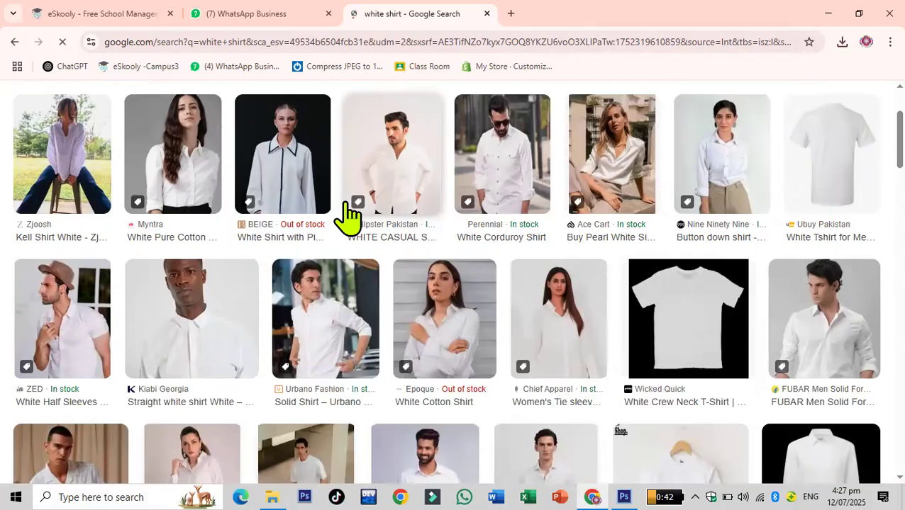
pyautogui.scroll(-1, 349, 217)
pyautogui.scroll(-2, 348, 216)
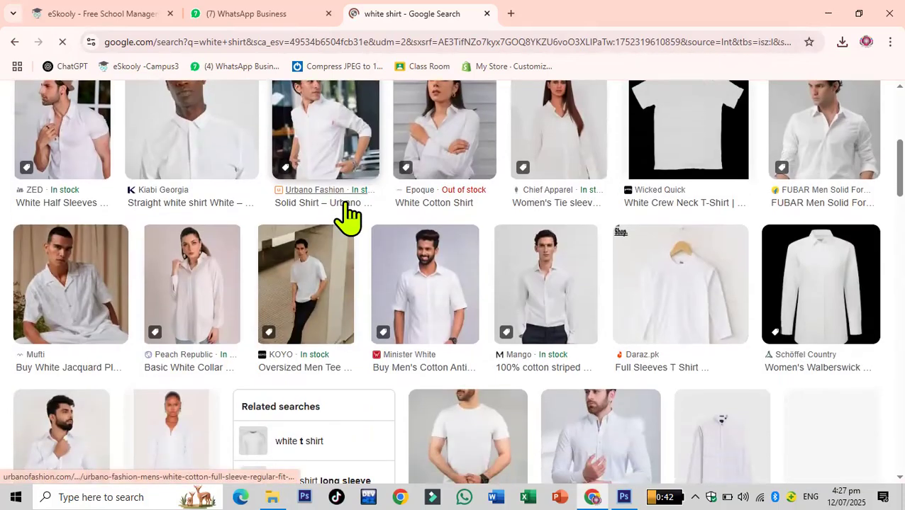
pyautogui.scroll(-2, 348, 216)
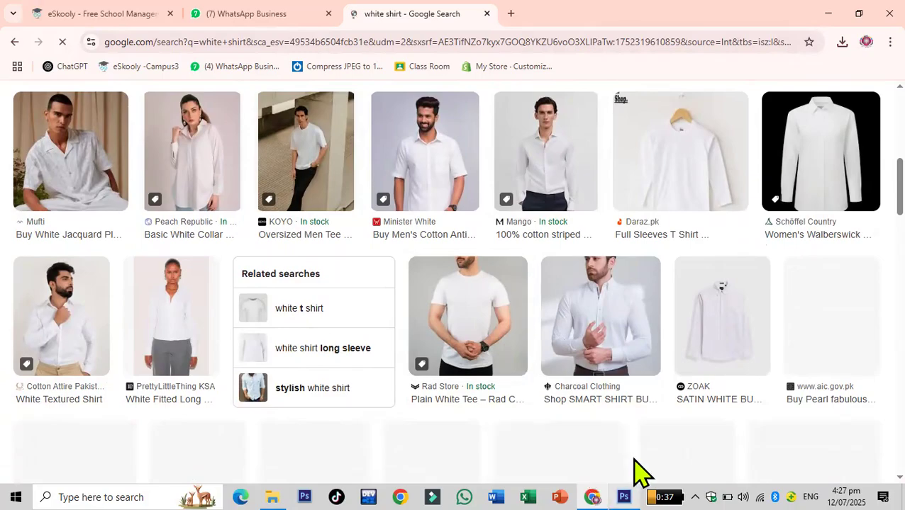
# - Switch to Photoshop and open the JPG of the man in a white T-shirt from the Downloads folder
pyautogui.click(624, 497)
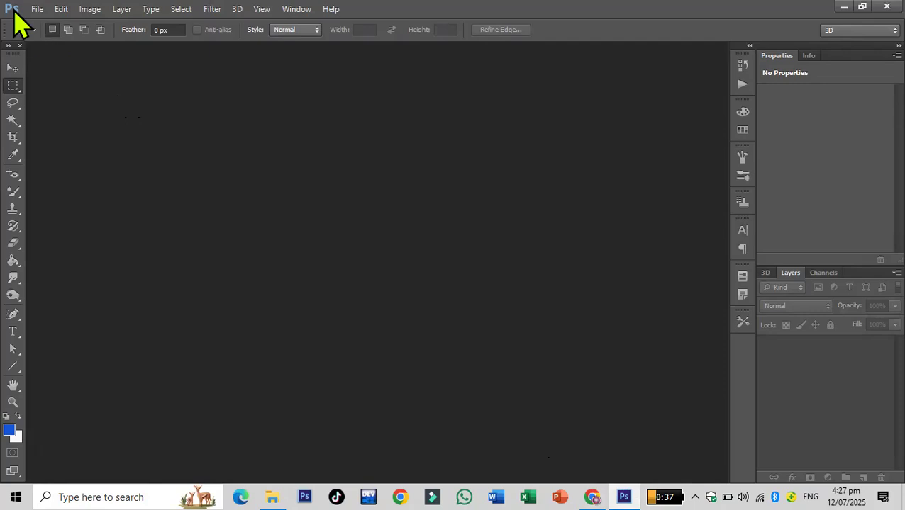
pyautogui.click(37, 10)
pyautogui.click(49, 37)
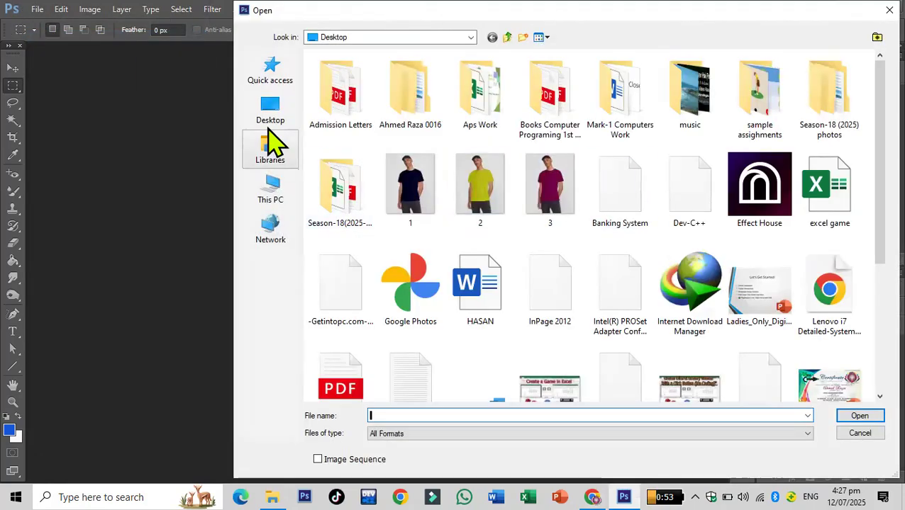
pyautogui.click(269, 126)
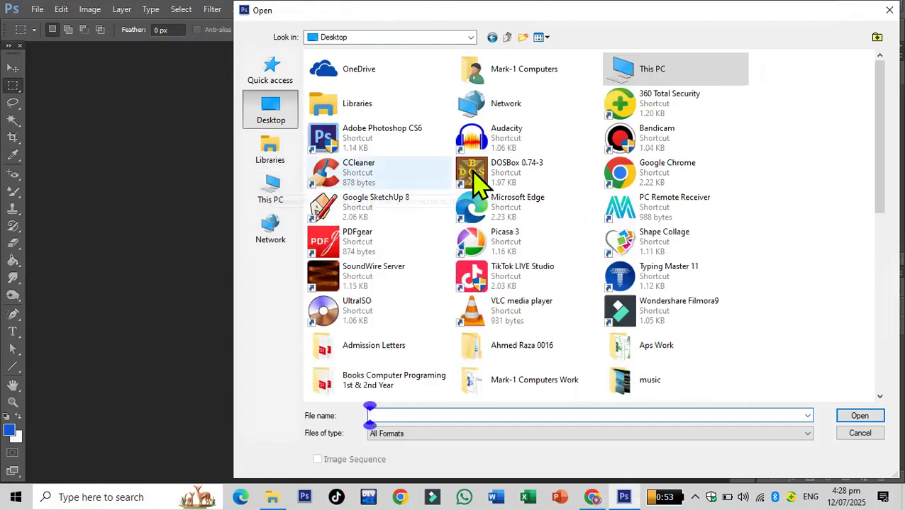
pyautogui.doubleClick(525, 69)
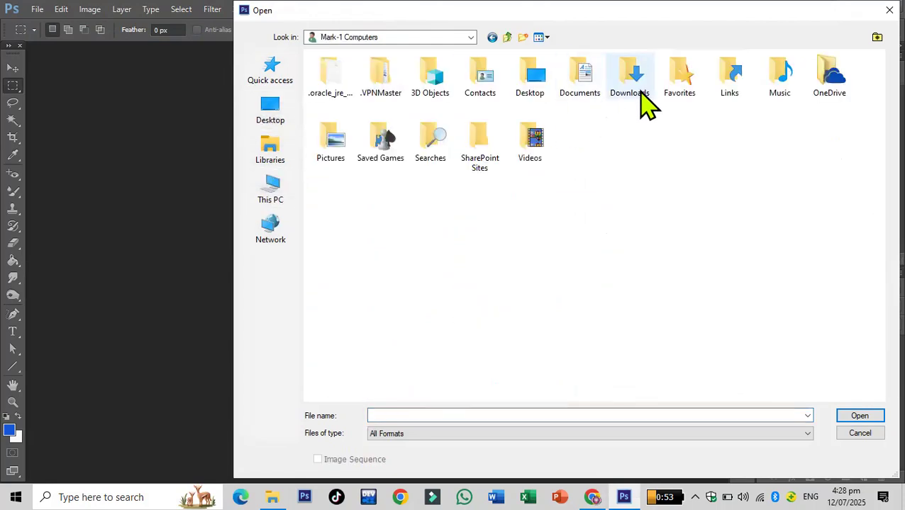
pyautogui.doubleClick(638, 92)
pyautogui.scroll(-10, 638, 249)
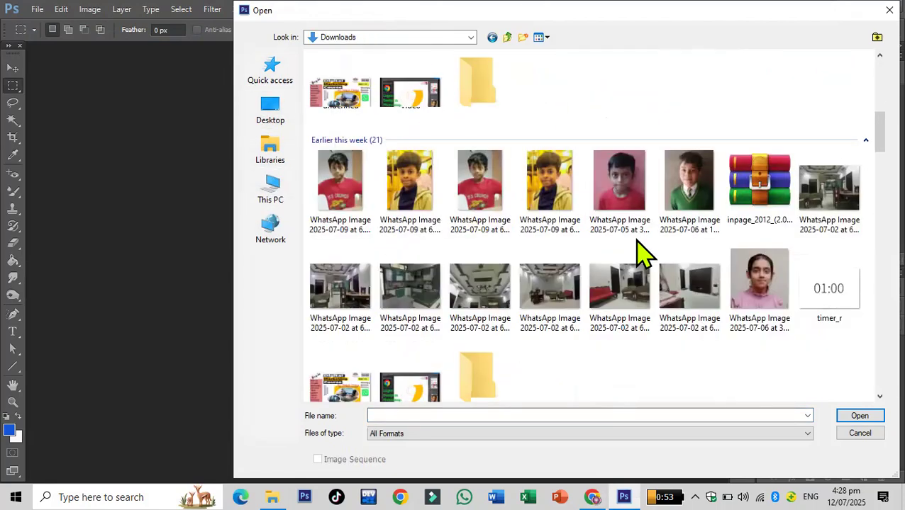
pyautogui.scroll(-15, 638, 250)
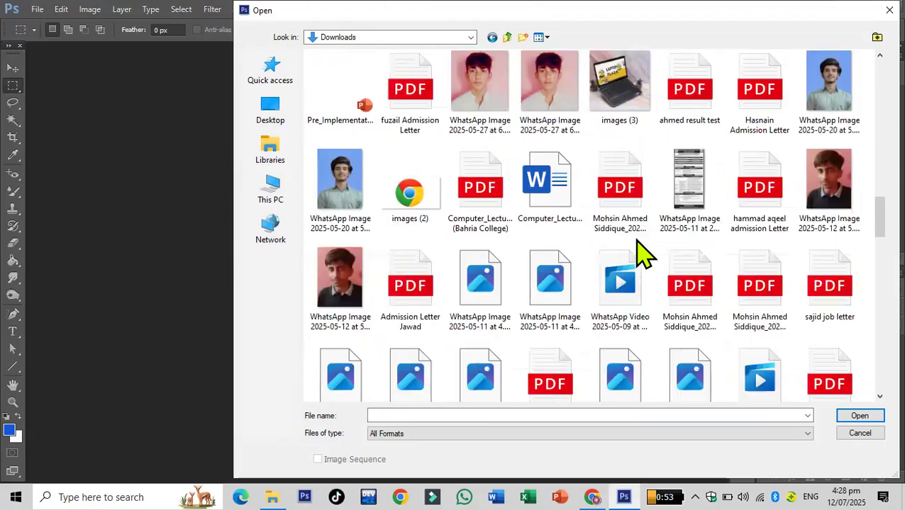
pyautogui.scroll(-5, 638, 249)
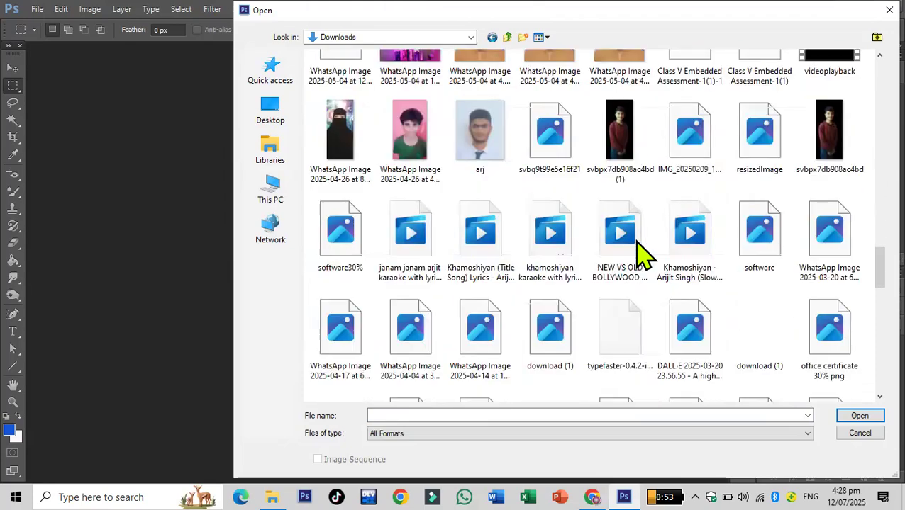
pyautogui.scroll(-3, 638, 249)
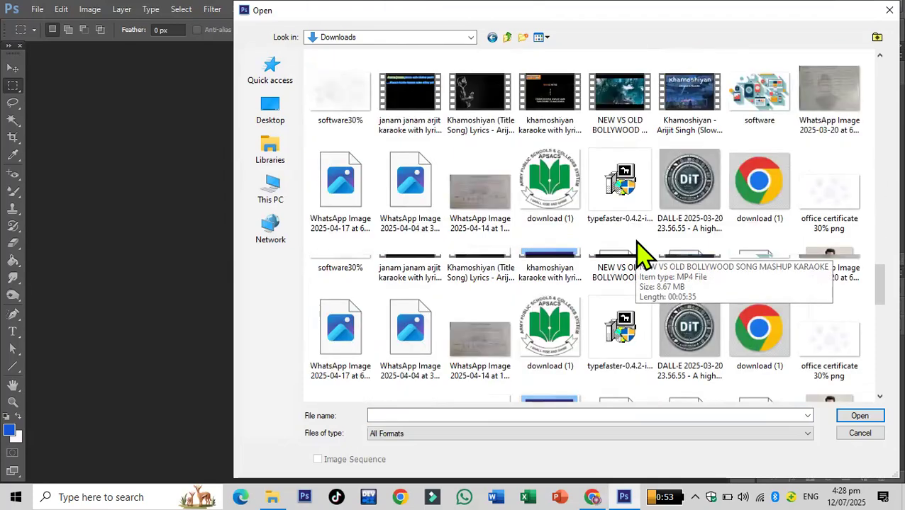
pyautogui.scroll(-3, 716, 263)
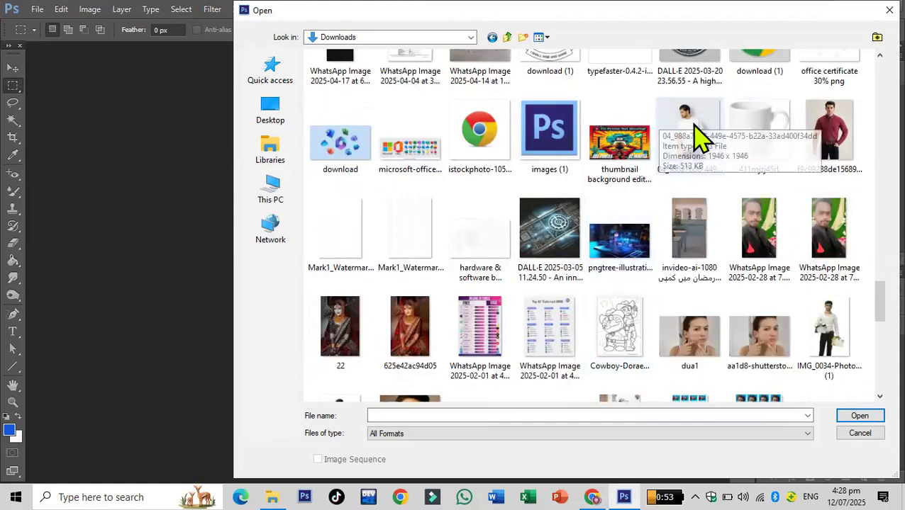
pyautogui.click(700, 139)
pyautogui.click(858, 417)
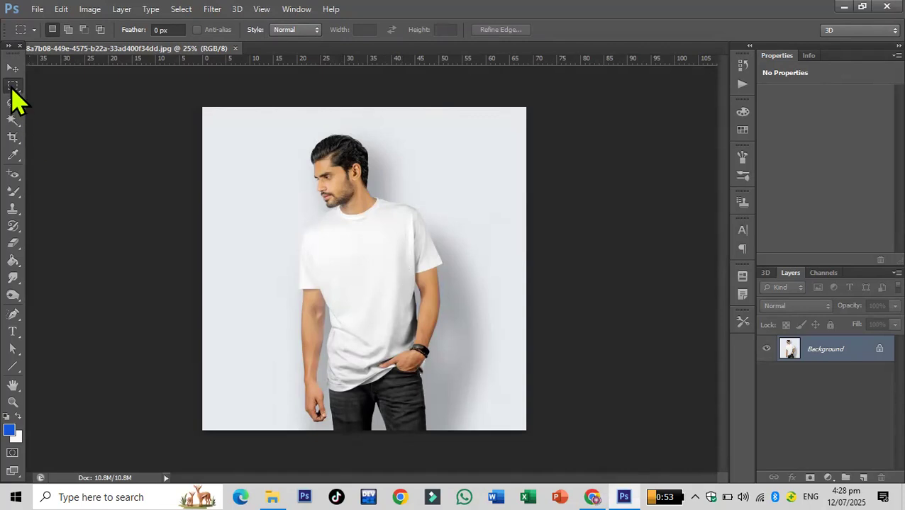
# - Activate the Quick Selection tool and set its brush size to 65 px
pyautogui.click(16, 124)
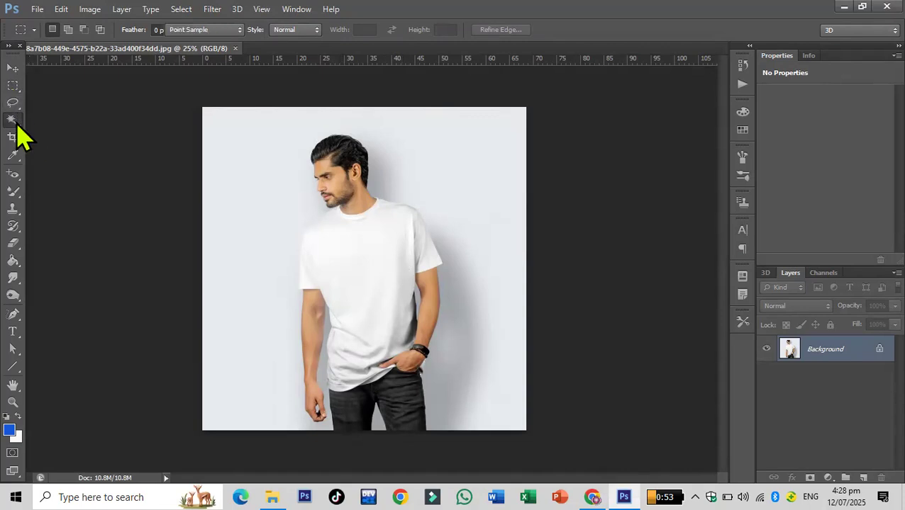
pyautogui.click(16, 124)
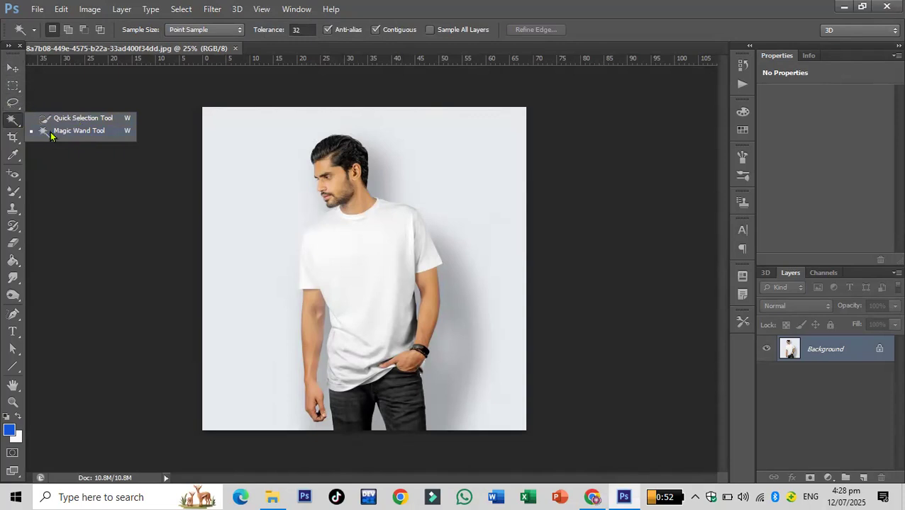
pyautogui.click(48, 118)
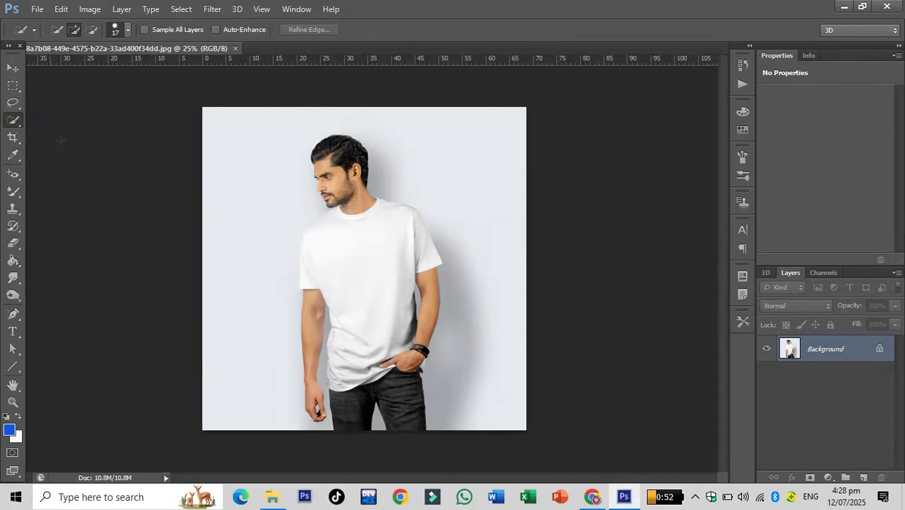
pyautogui.rightClick(462, 168)
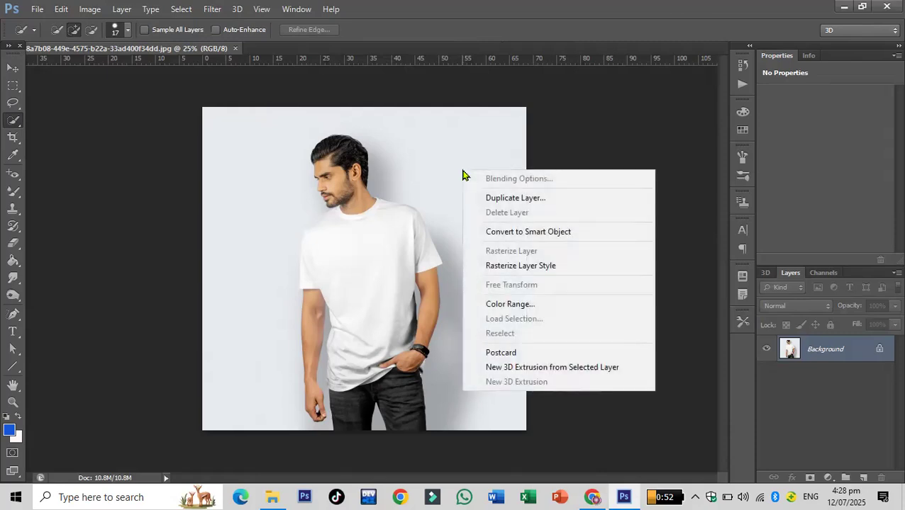
pyautogui.click(130, 29)
pyautogui.click(130, 30)
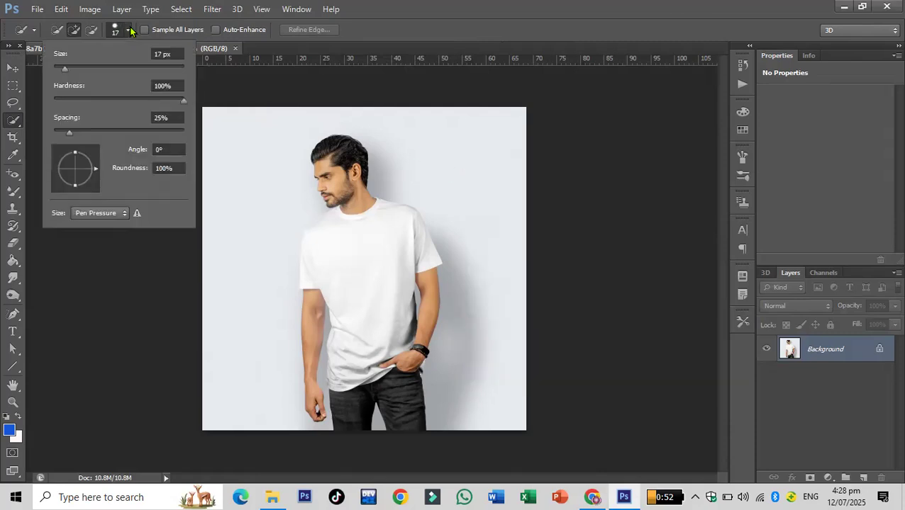
pyautogui.click(85, 69)
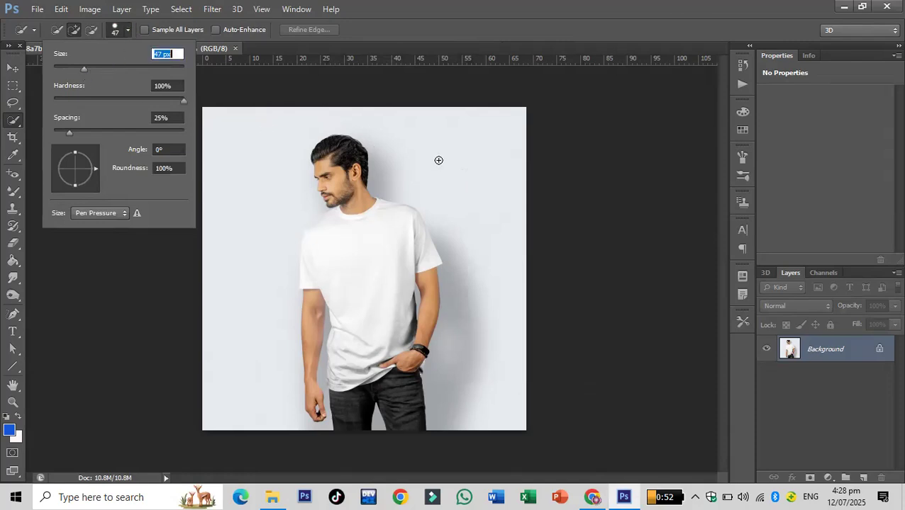
pyautogui.click(95, 67)
pyautogui.click(473, 152)
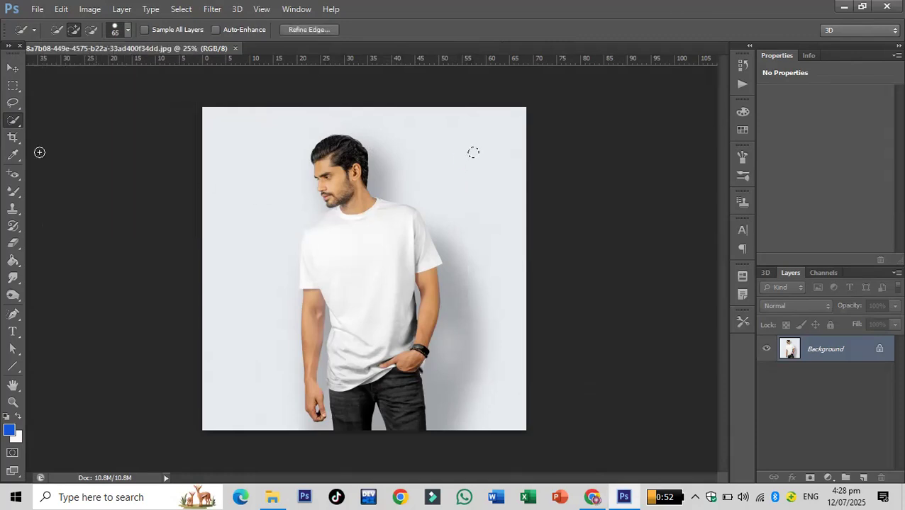
# - Clear the current selection and try to select the white T-shirt with the Magic Wand tool
pyautogui.click(13, 85)
pyautogui.click(405, 159)
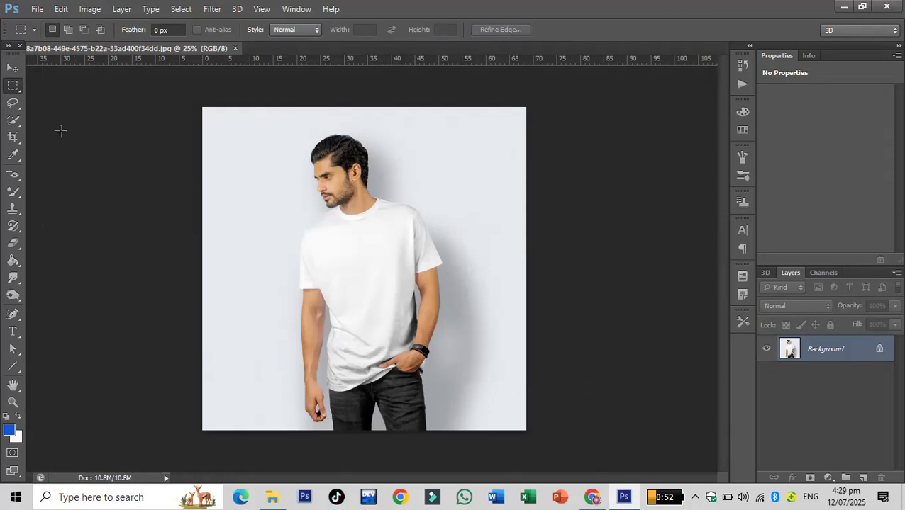
pyautogui.click(13, 121)
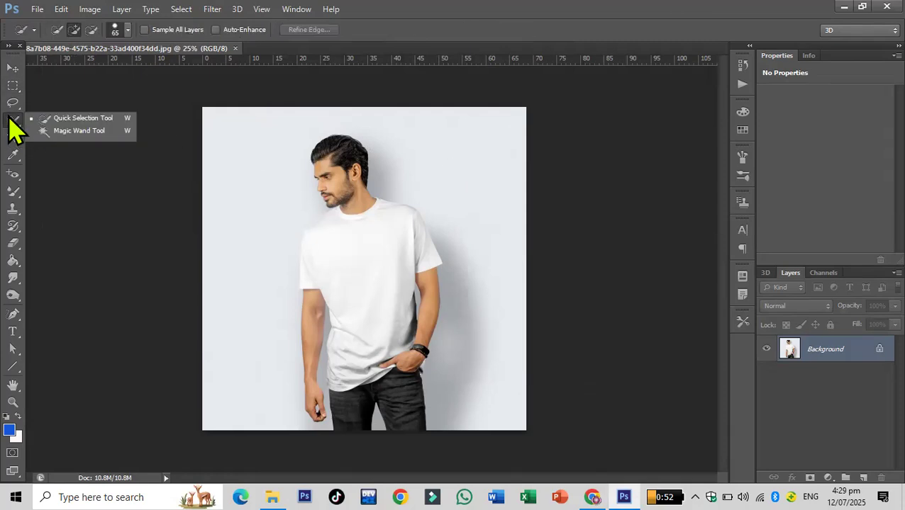
pyautogui.click(68, 131)
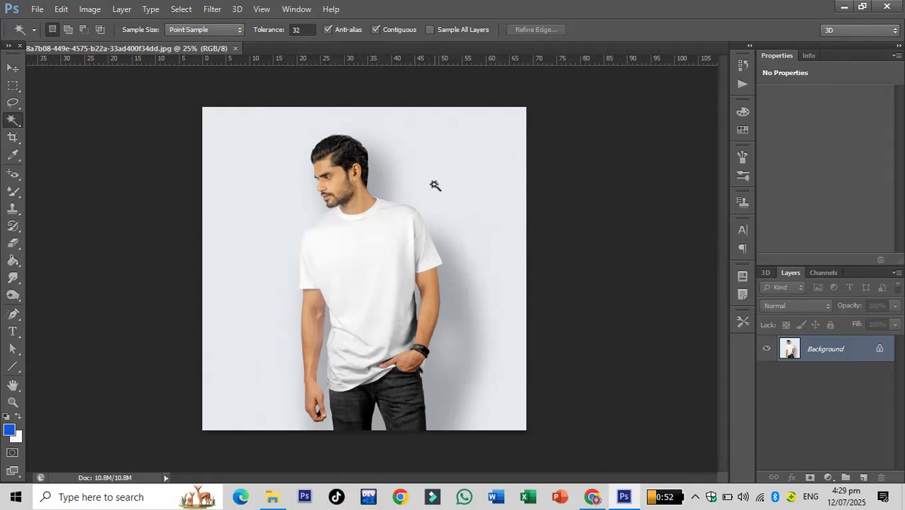
pyautogui.click(356, 299)
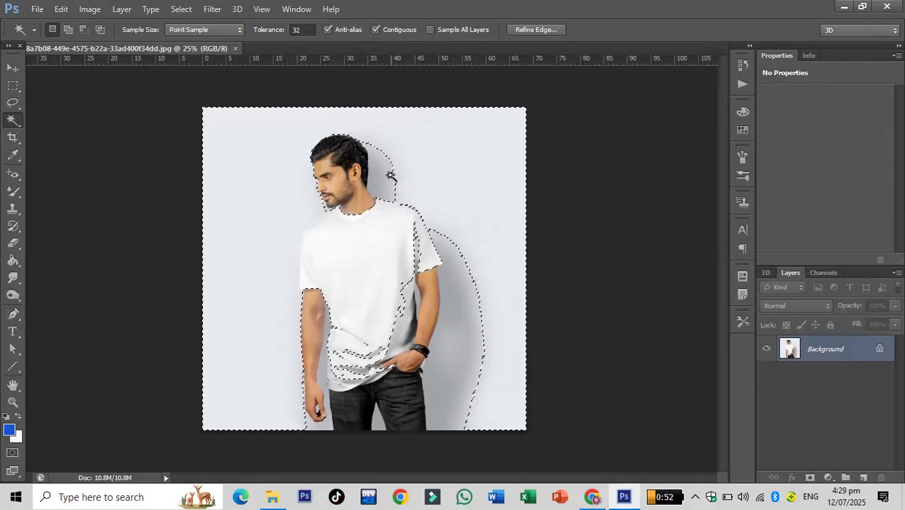
# - Try to refine the Magic Wand selection by subtracting the background and adding the shirt's shaded side, and clear the whole selection
pyautogui.press('alt')
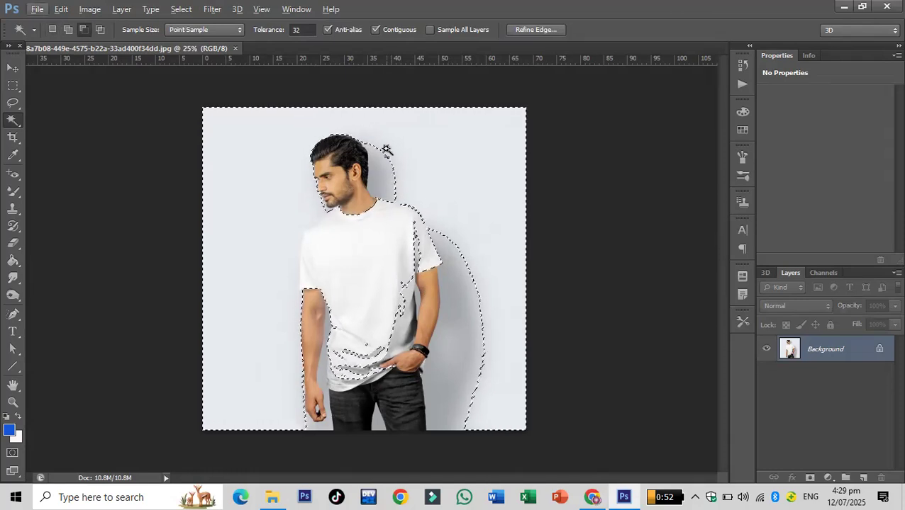
pyautogui.press('alt')
pyautogui.press('alt')
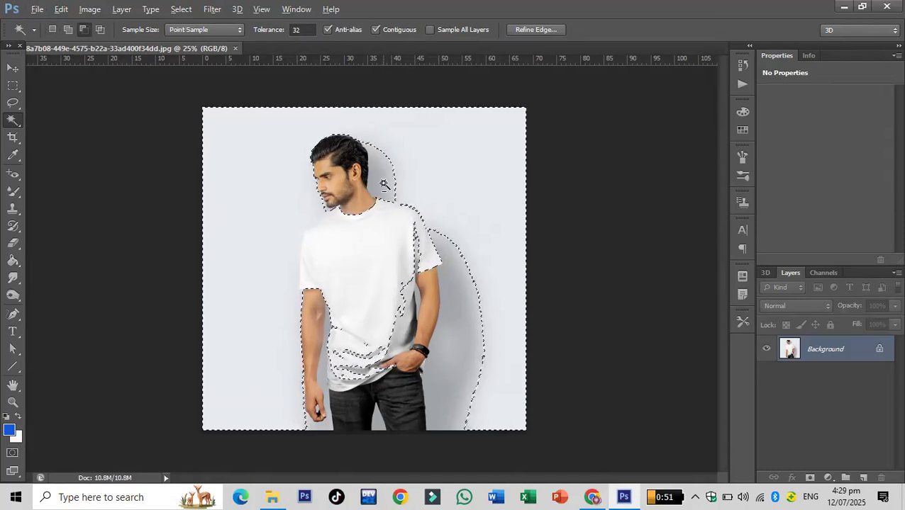
pyautogui.keyDown('alt'); pyautogui.click(390, 165); pyautogui.keyUp('alt')
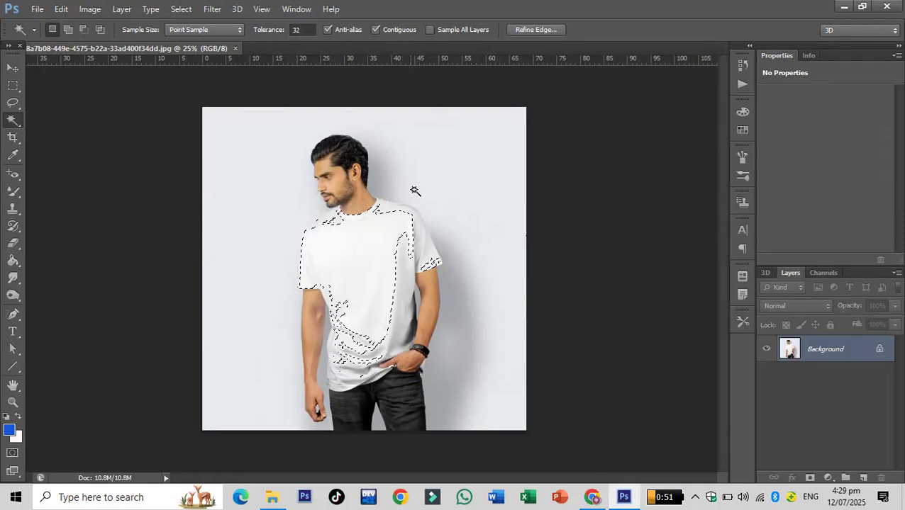
pyautogui.press('shift')
pyautogui.keyDown('shift'); pyautogui.click(406, 289); pyautogui.keyUp('shift')
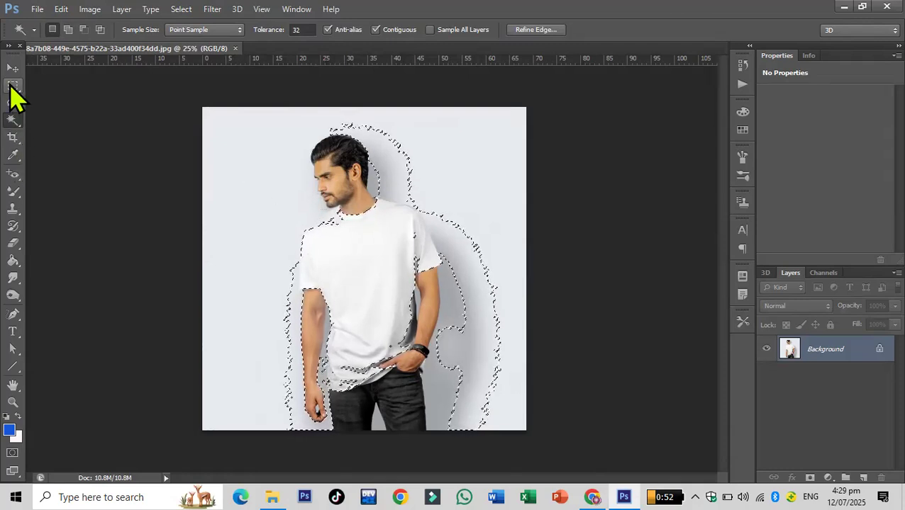
pyautogui.click(13, 86)
pyautogui.click(255, 197)
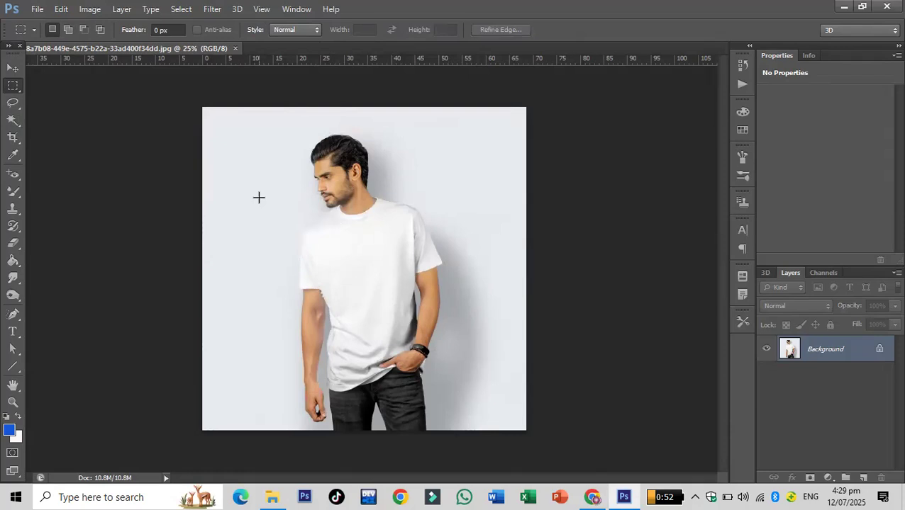
# - Select the white T-shirt with the Quick Selection tool using a 77 px brush
pyautogui.click(17, 122)
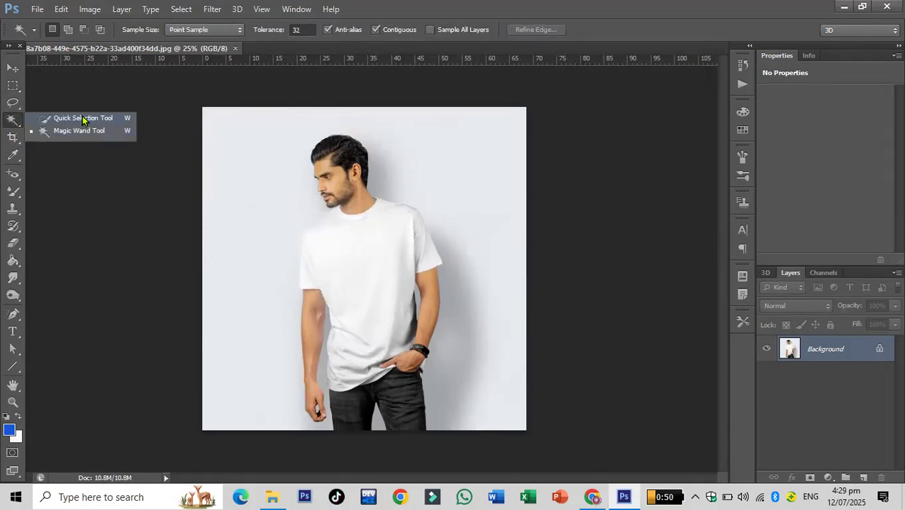
pyautogui.click(83, 118)
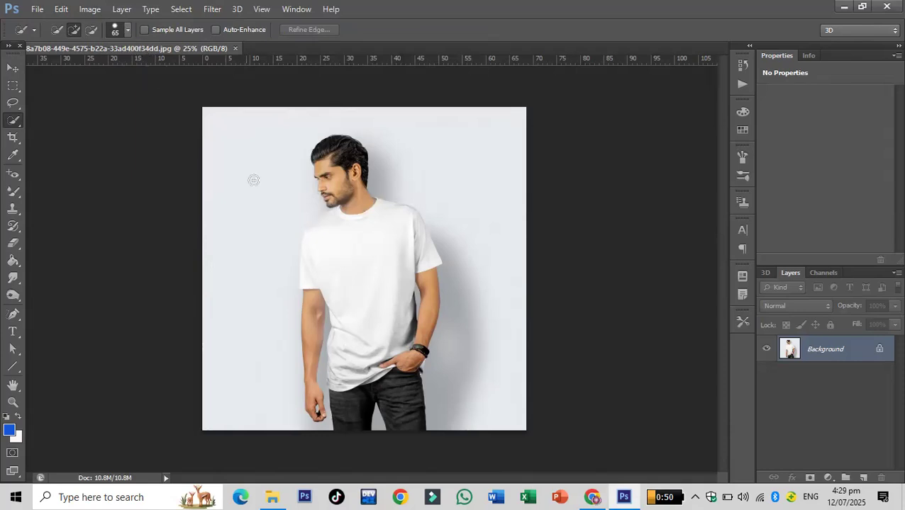
pyautogui.rightClick(347, 236)
pyautogui.press('Escape')
pyautogui.click(128, 31)
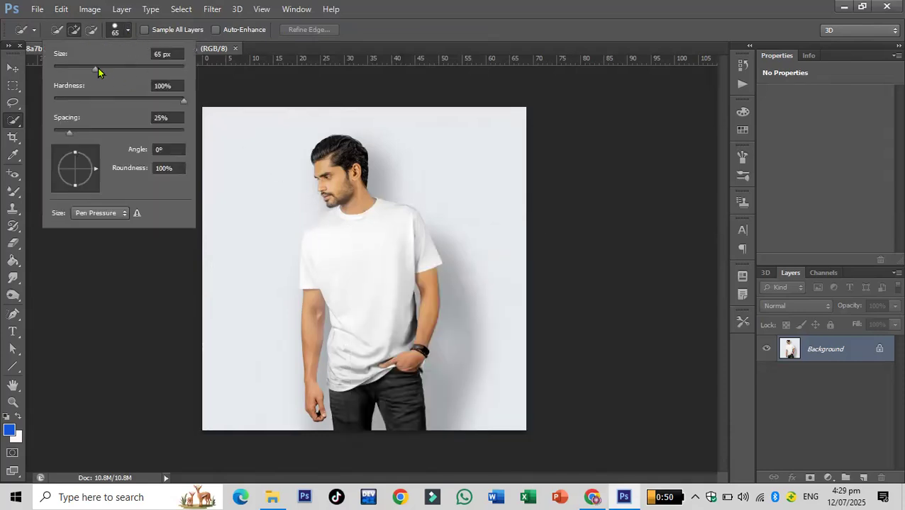
pyautogui.moveTo(97, 68); pyautogui.dragTo(102, 68)
pyautogui.click(393, 225)
pyautogui.moveTo(393, 223)
pyautogui.mouseDown()
pyautogui.moveTo(384, 209)
pyautogui.moveTo(379, 317)
pyautogui.moveTo(416, 216)
pyautogui.moveTo(421, 236)
pyautogui.mouseUp()
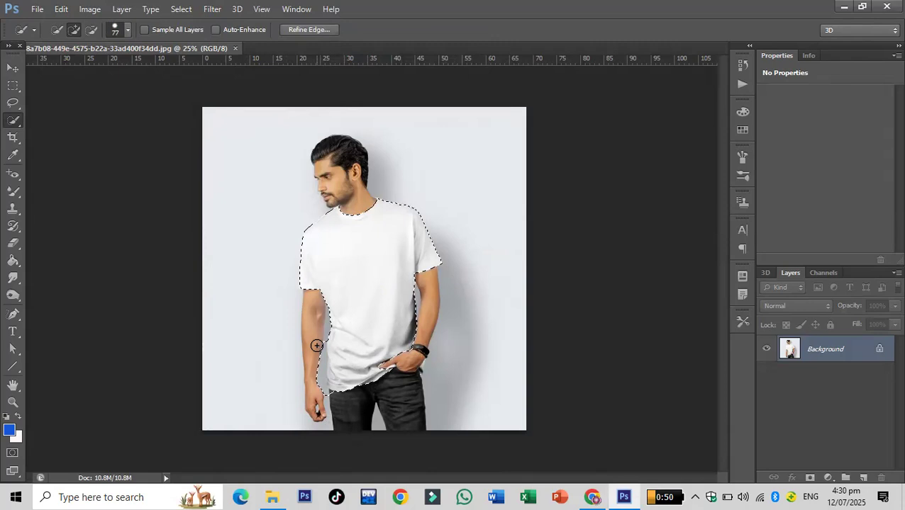
# - Subtract the background gap between the hanging arm and the shirt from the selection
pyautogui.press('alt')
pyautogui.scroll(4, 312, 289)
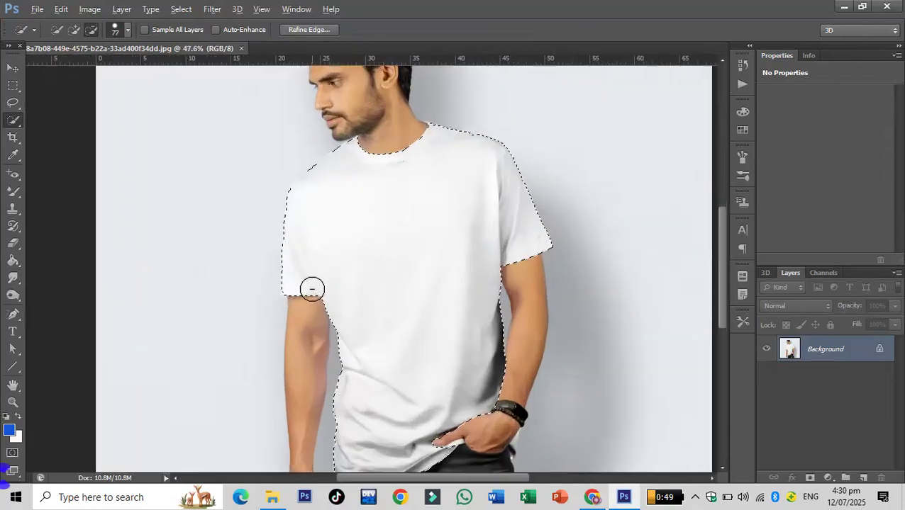
pyautogui.scroll(2, 311, 289)
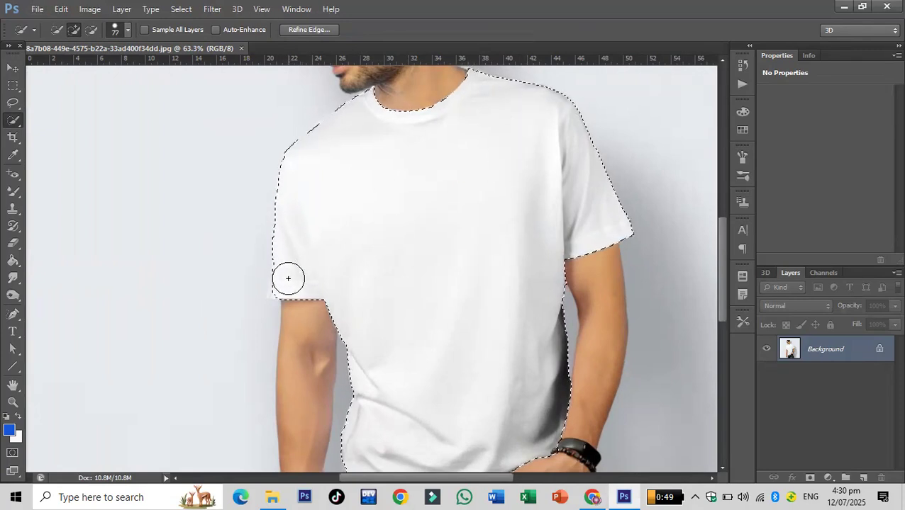
# - Set the selection brush size to 57 px and add the missing sleeve corner above the hanging arm
pyautogui.click(127, 29)
pyautogui.click(90, 69)
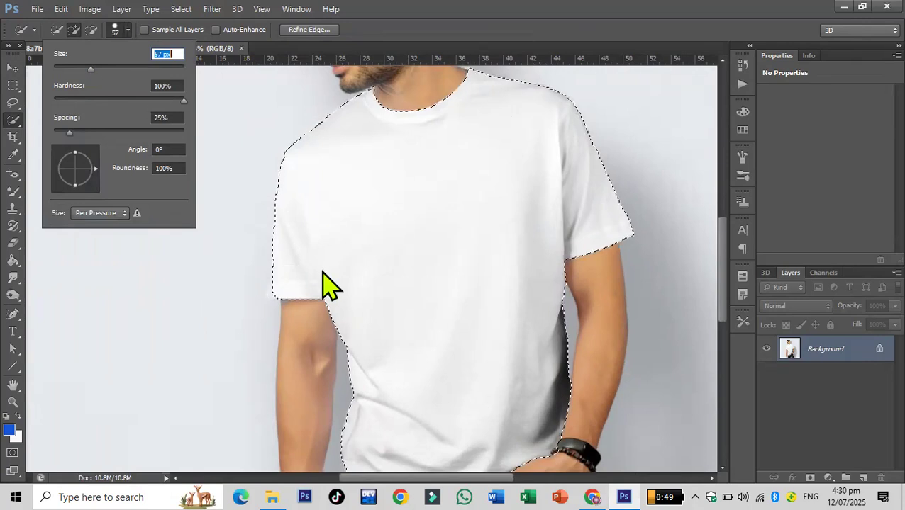
pyautogui.click(285, 281)
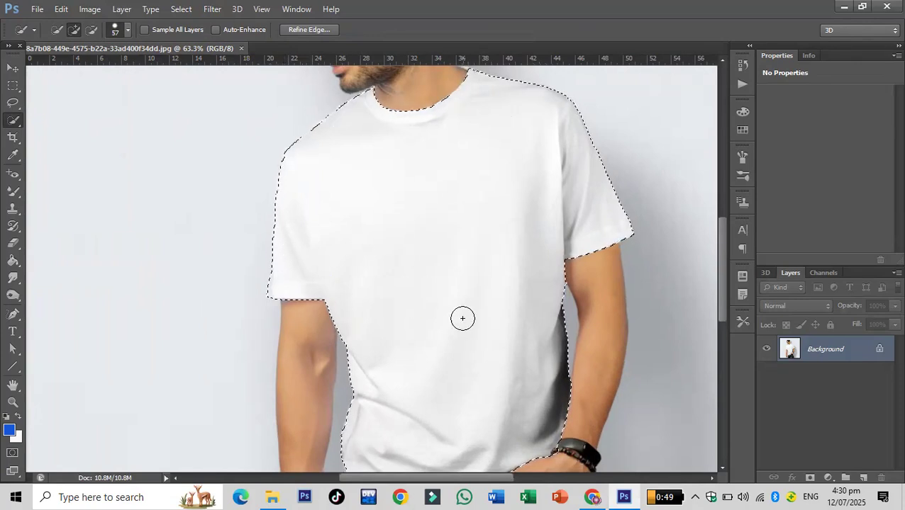
# - Add the strip of shirt hem beneath the pocketed hand's fingers to the selection and subtract the adjoining trouser area
pyautogui.scroll(-5, 505, 233)
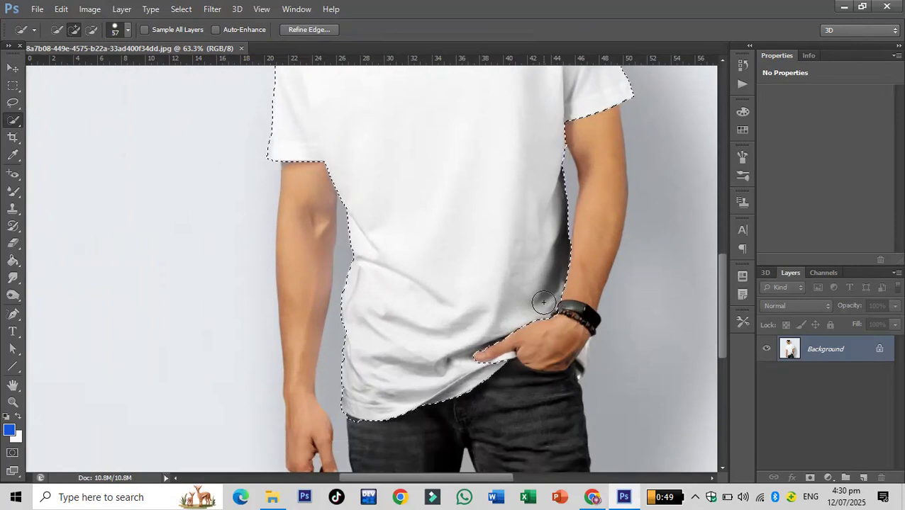
pyautogui.press('alt')
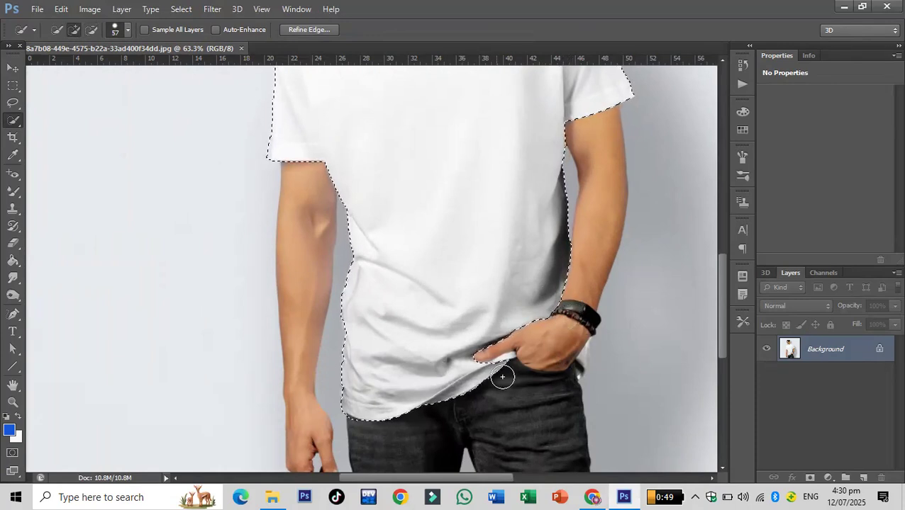
pyautogui.press('alt')
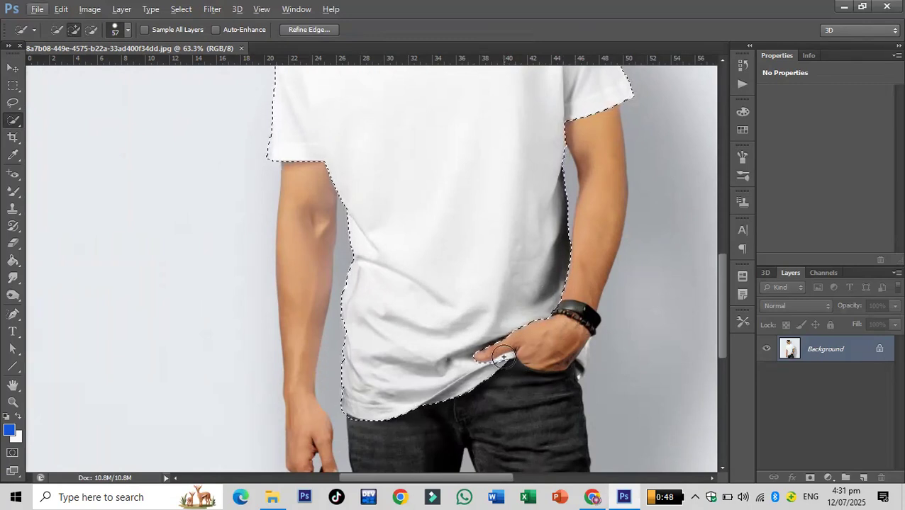
pyautogui.click(503, 358)
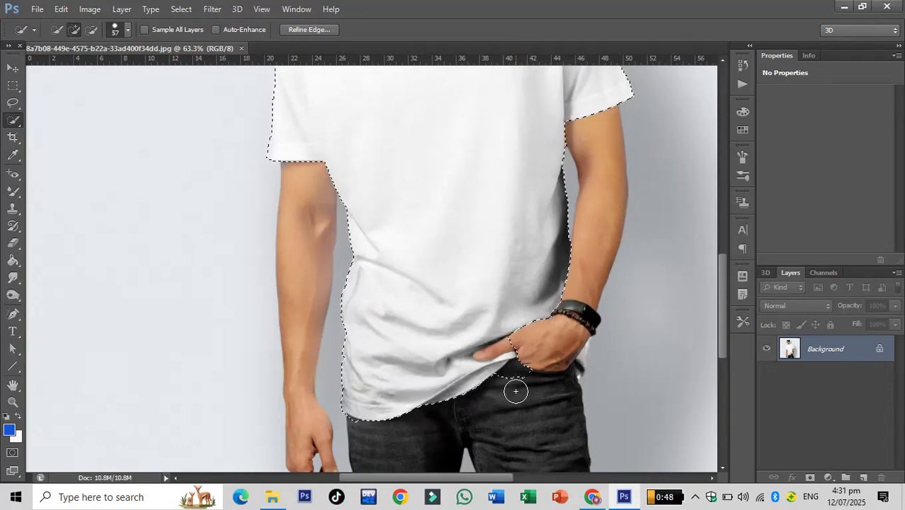
pyautogui.press('alt')
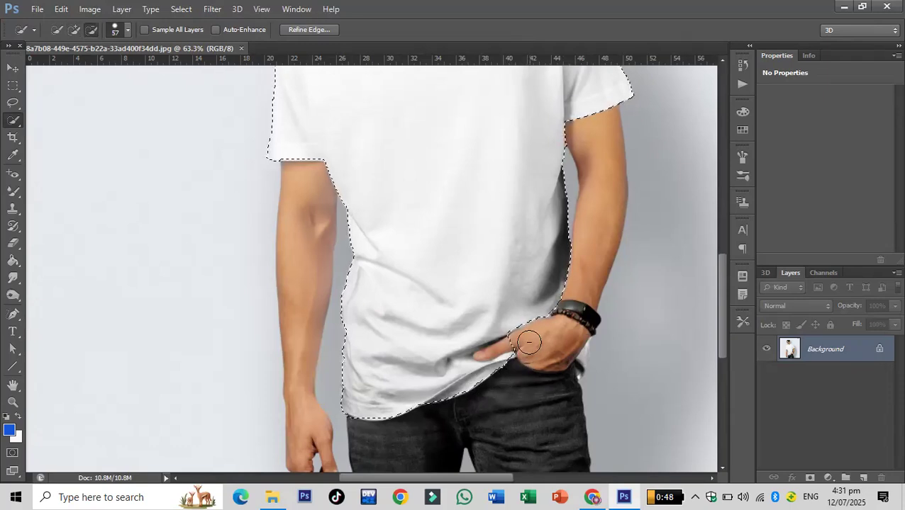
# - Set the selection brush size to 26 px and subtract the finger resting over the shirt hem from the selection
pyautogui.click(128, 30)
pyautogui.moveTo(93, 68); pyautogui.dragTo(65, 69)
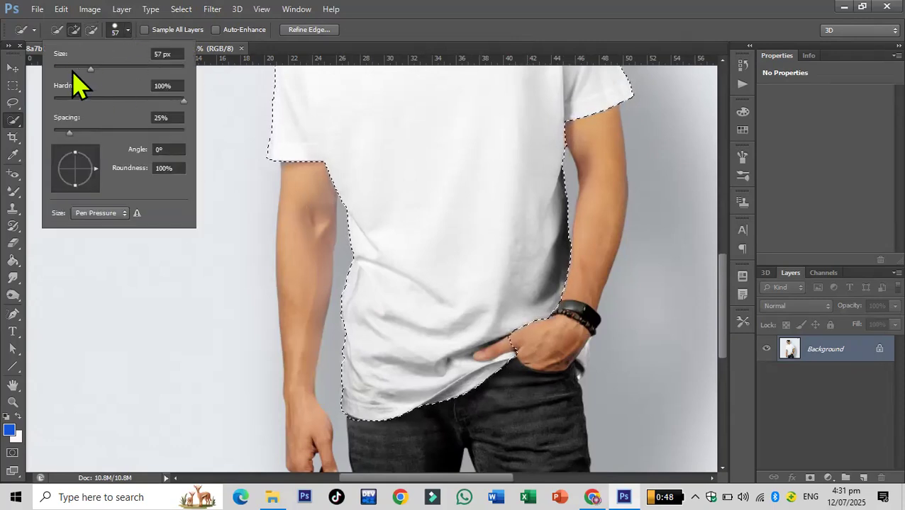
pyautogui.press('Return')
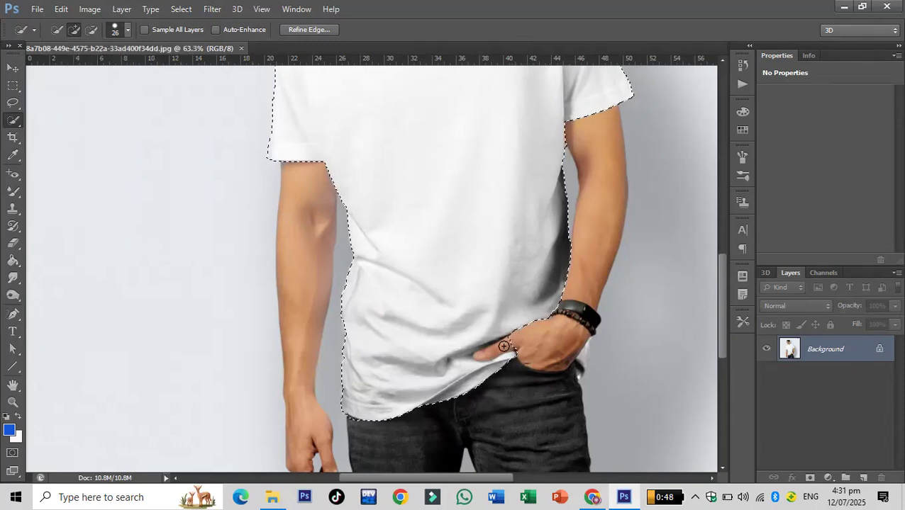
pyautogui.press('alt')
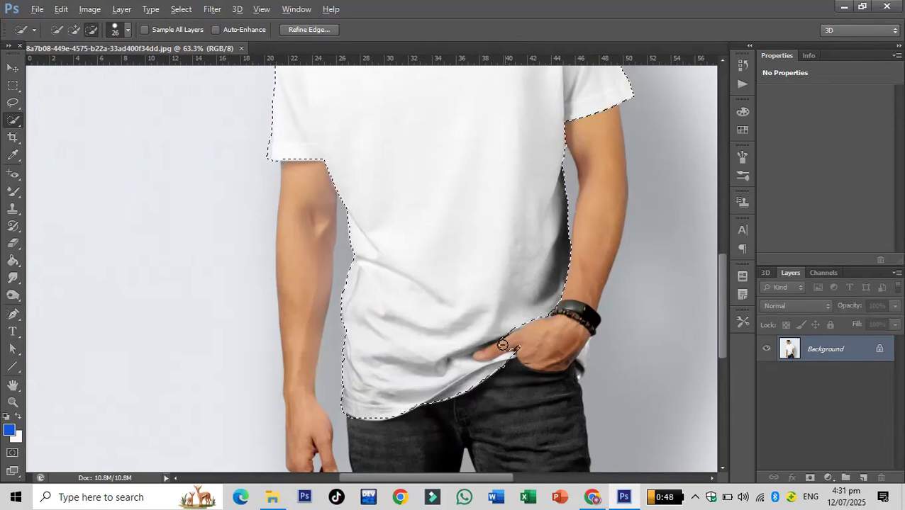
pyautogui.moveTo(494, 349); pyautogui.dragTo(490, 350)
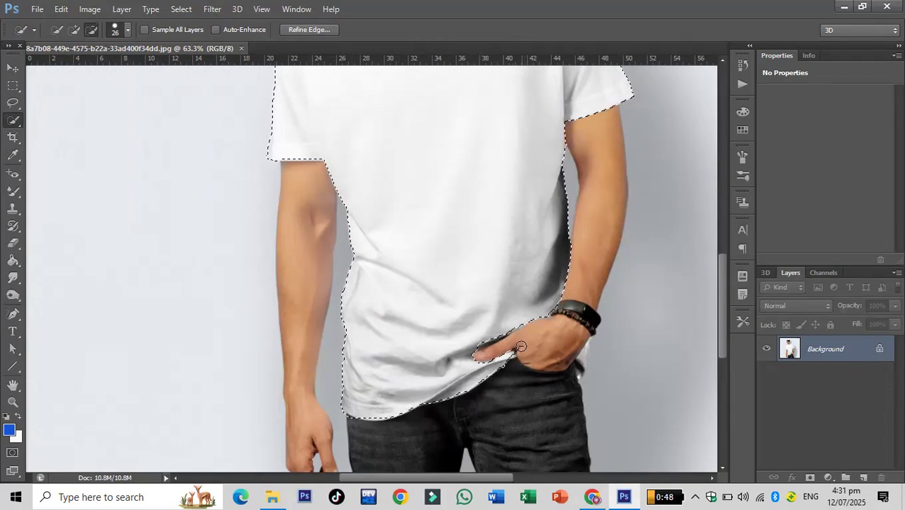
pyautogui.press('alt')
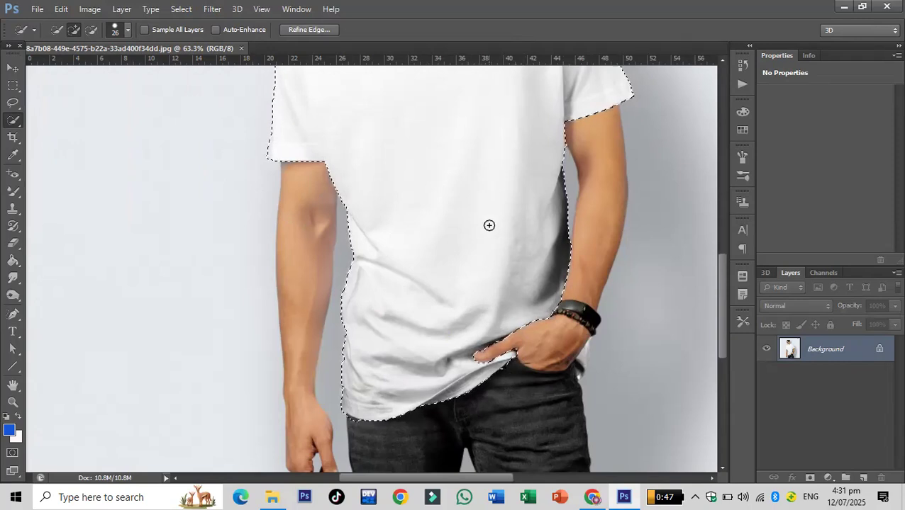
pyautogui.scroll(-3, 490, 221)
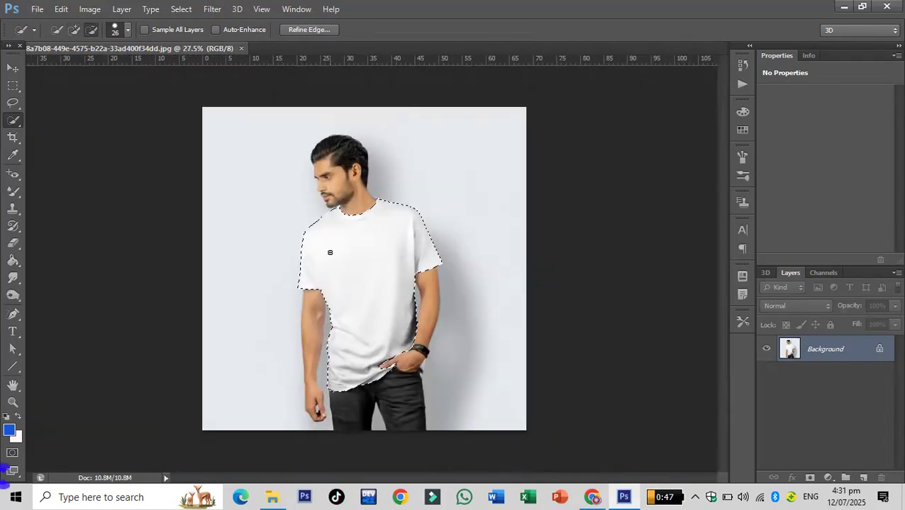
# - Add a Solid Color fill layer over the selected T-shirt with the blue colour #1255d8
pyautogui.scroll(1, 325, 259)
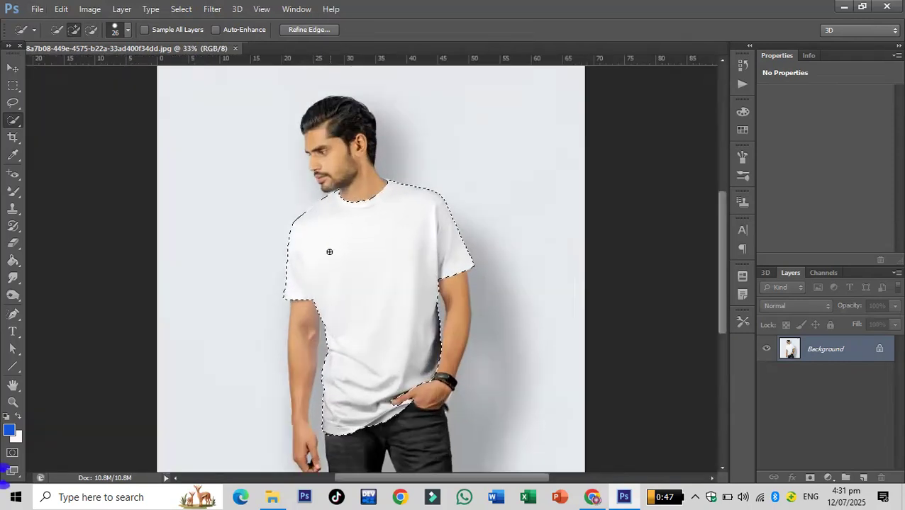
pyautogui.click(827, 478)
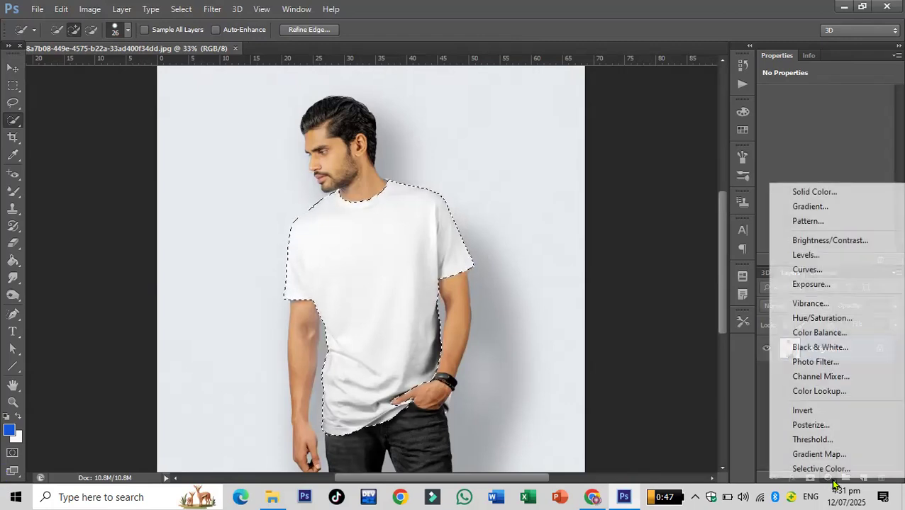
pyautogui.click(851, 195)
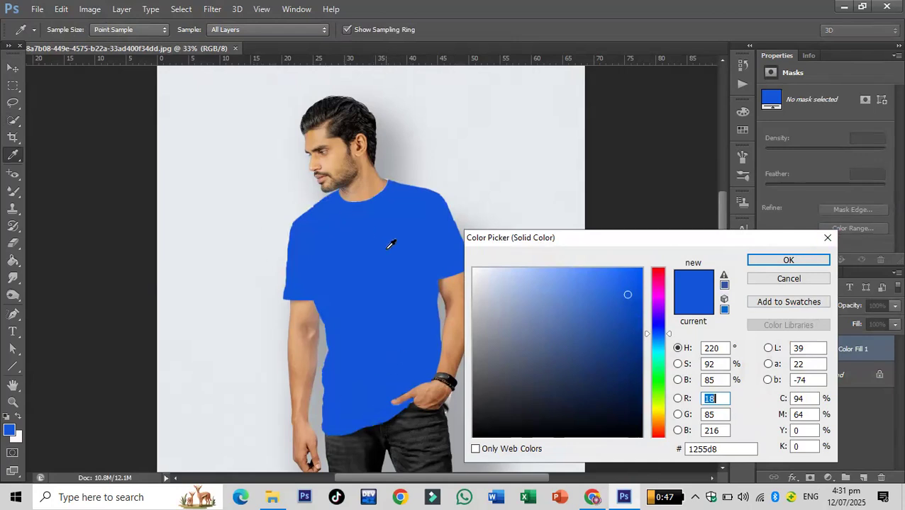
pyautogui.click(776, 262)
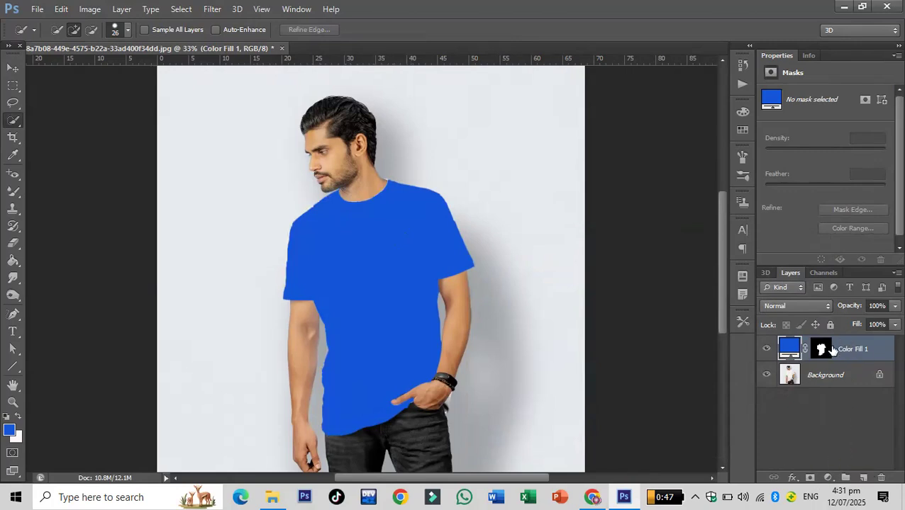
# - Feather the shirt fill layer's mask by 3.3 px and set the layer's blend mode to Linear Burn
pyautogui.click(823, 349)
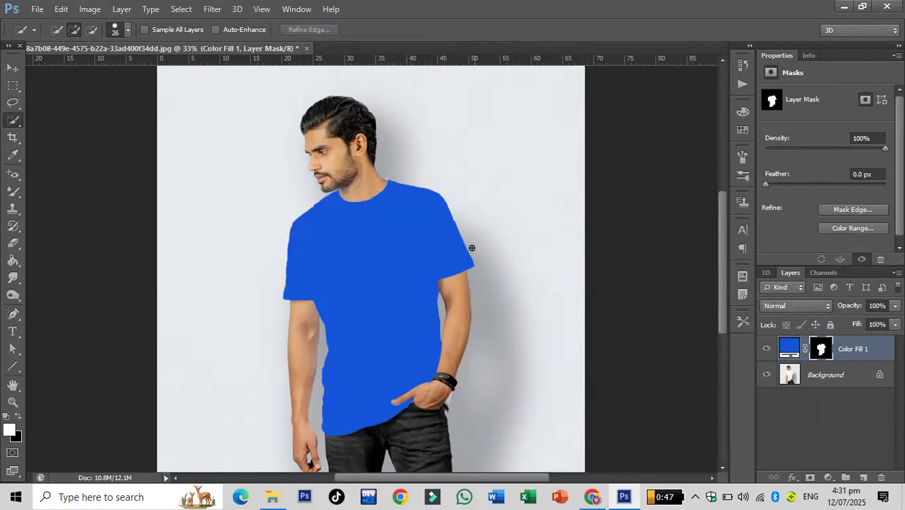
pyautogui.click(768, 183)
pyautogui.moveTo(769, 185); pyautogui.dragTo(787, 186)
pyautogui.click(807, 307)
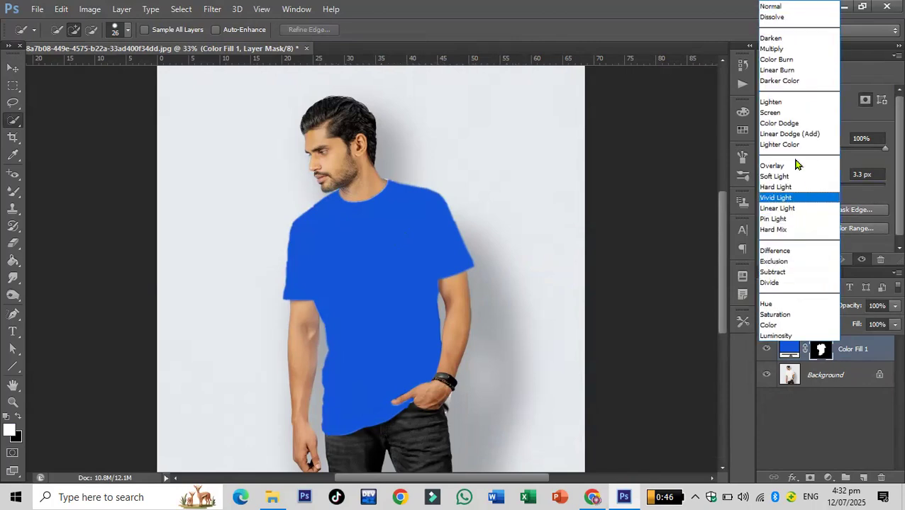
pyautogui.click(792, 71)
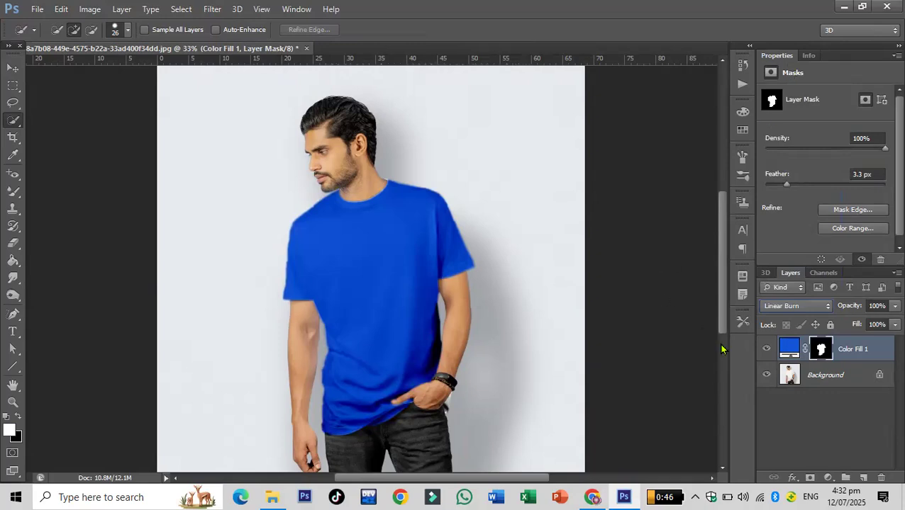
# - Compare lighter and darker blue shades for the shirt's fill layer and set its colour to #3d6dc9
pyautogui.click(790, 349)
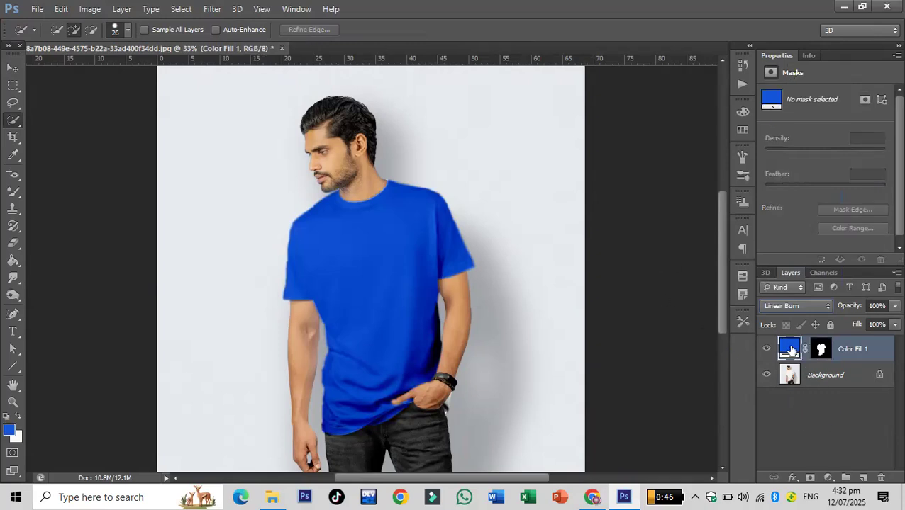
pyautogui.doubleClick(789, 349)
pyautogui.click(589, 312)
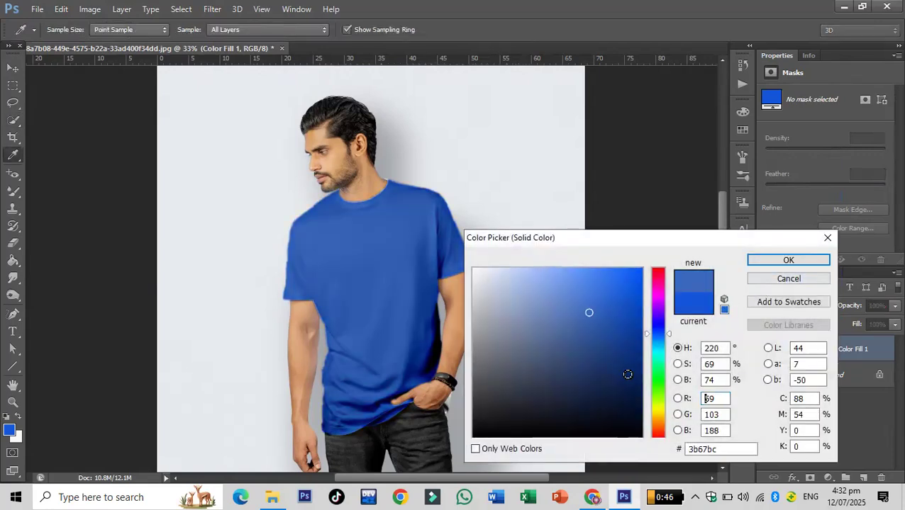
pyautogui.click(628, 375)
pyautogui.click(619, 410)
pyautogui.click(547, 347)
pyautogui.click(614, 289)
pyautogui.click(618, 349)
pyautogui.click(621, 406)
pyautogui.click(555, 367)
pyautogui.click(507, 299)
pyautogui.click(587, 288)
pyautogui.click(624, 360)
pyautogui.click(624, 375)
pyautogui.click(576, 380)
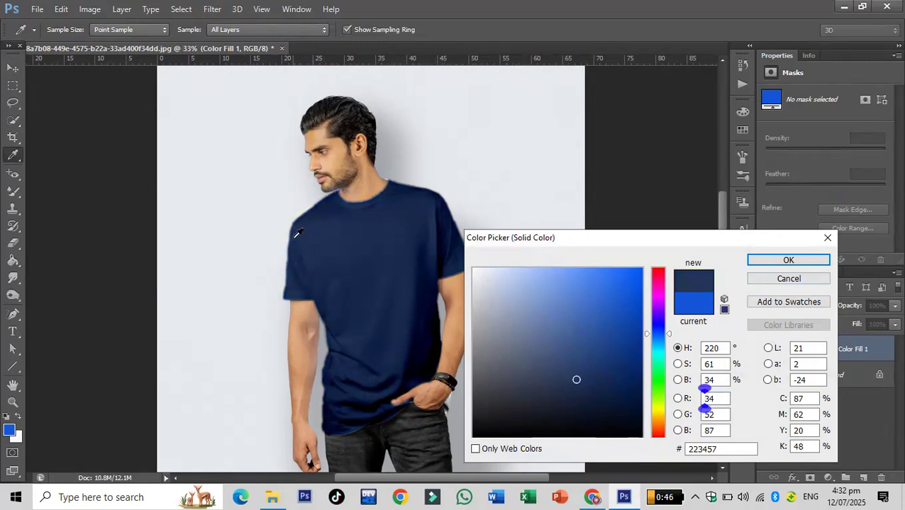
pyautogui.click(590, 304)
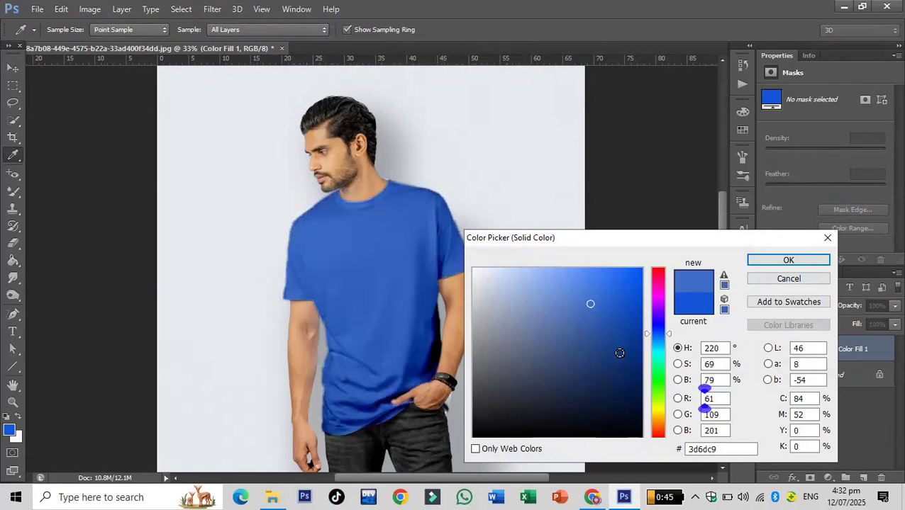
pyautogui.press('w')
pyautogui.click(787, 260)
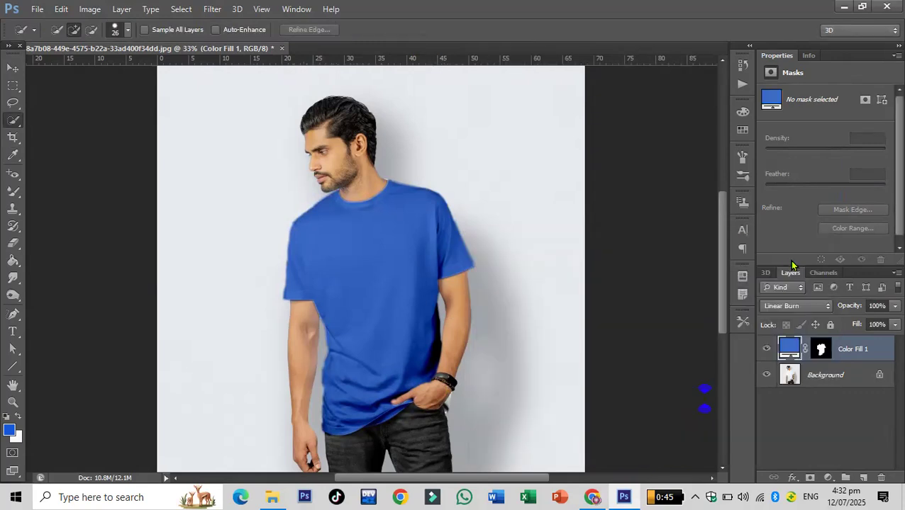
# - Set the shirt mask's density to 88% and feather to 4.5 px, and merge the visible layers
pyautogui.click(822, 350)
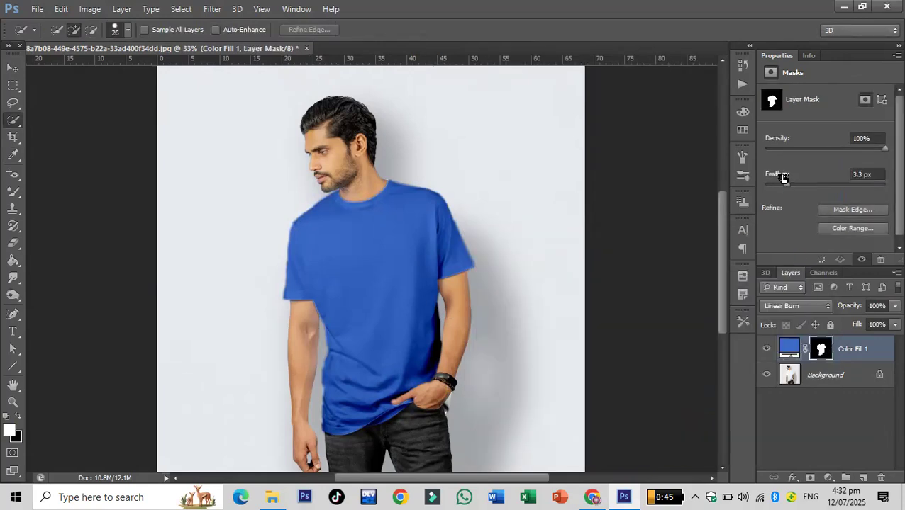
pyautogui.moveTo(884, 147); pyautogui.dragTo(872, 152)
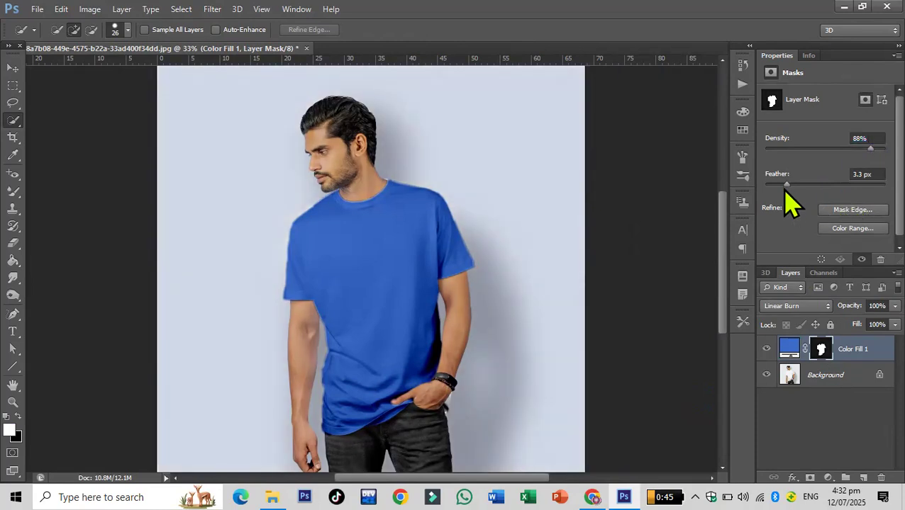
pyautogui.moveTo(785, 188); pyautogui.dragTo(794, 187)
pyautogui.rightClick(856, 352)
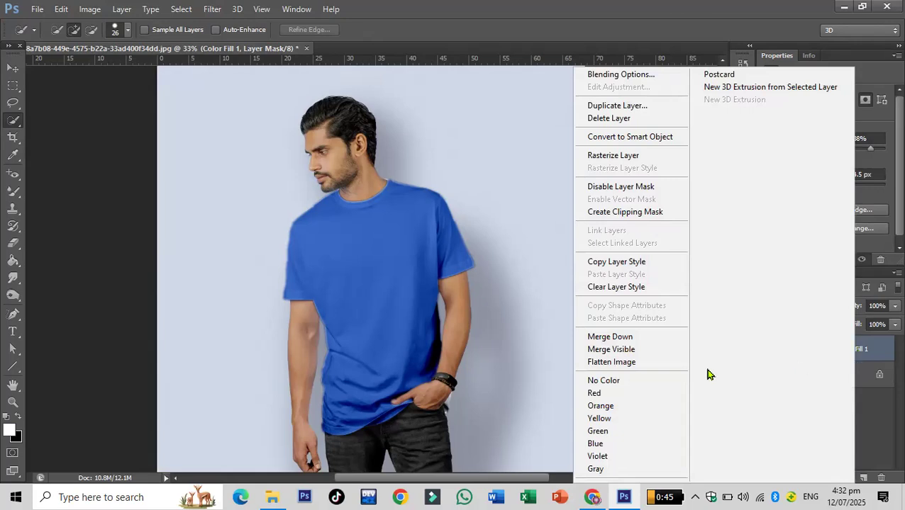
pyautogui.click(635, 349)
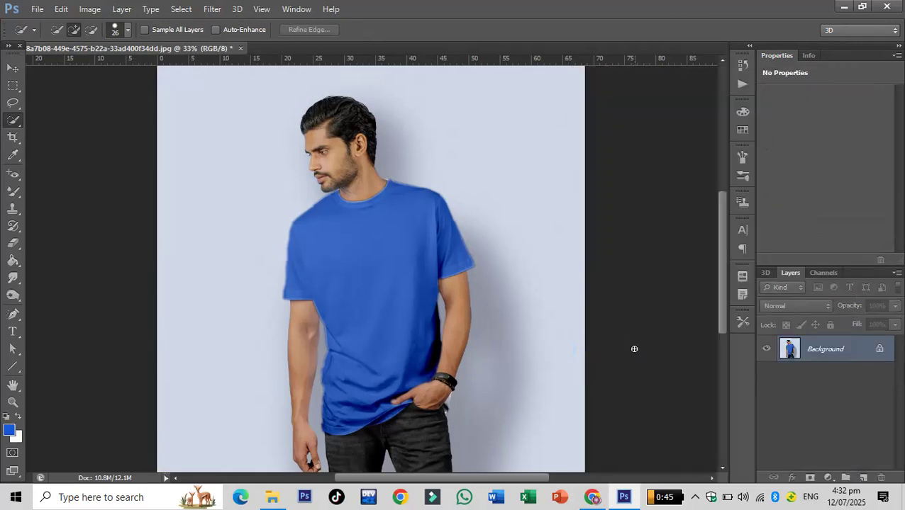
# - Open the Image Size settings and switch the document size unit to inches
pyautogui.click(90, 9)
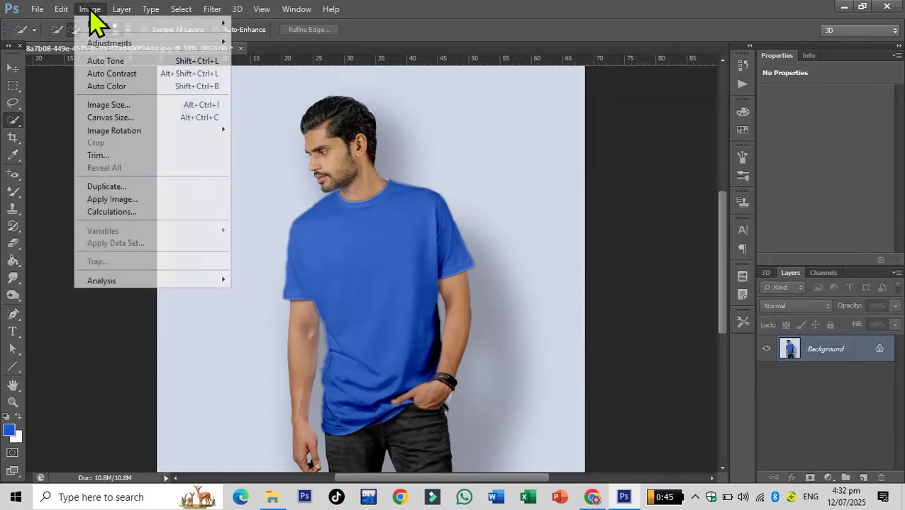
pyautogui.moveTo(122, 9)
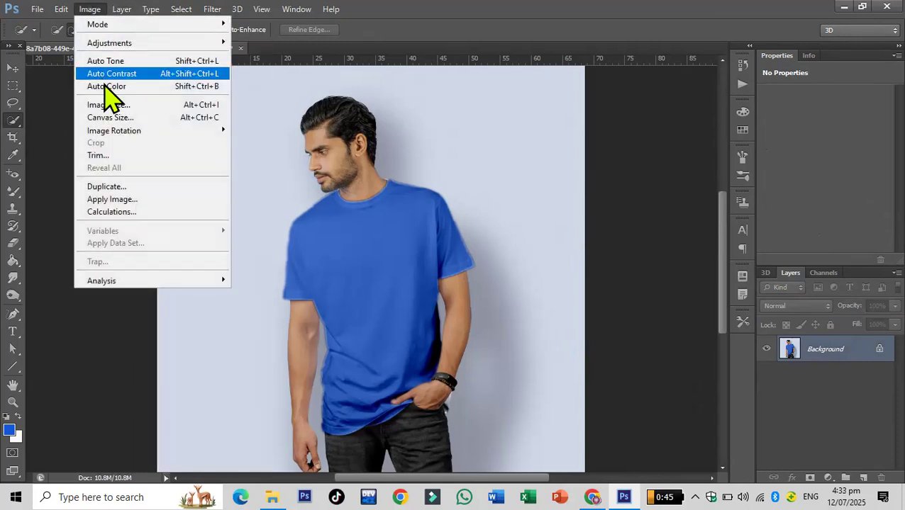
pyautogui.click(107, 105)
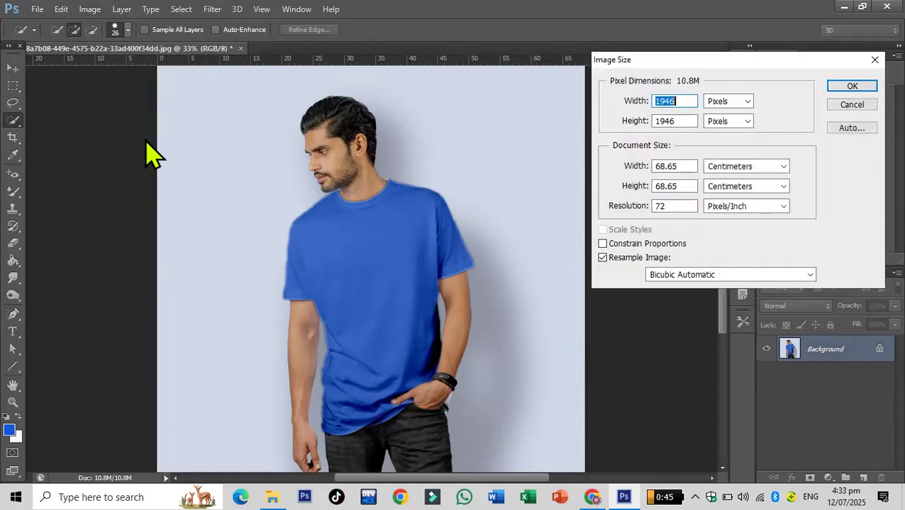
pyautogui.click(783, 167)
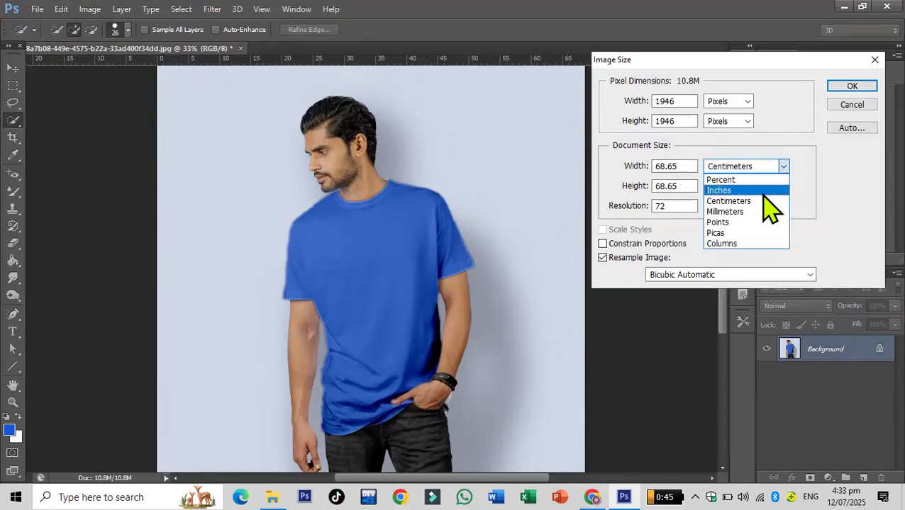
pyautogui.click(764, 192)
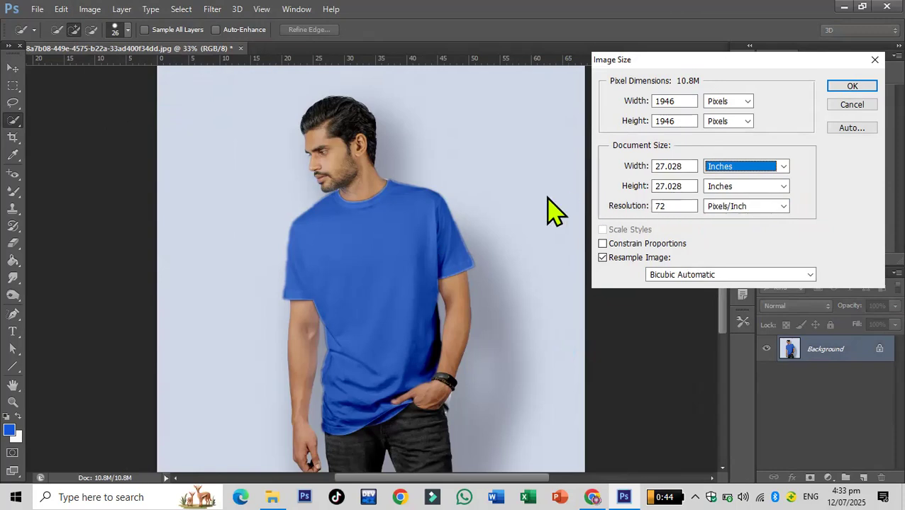
# - Open the Windows Calculator app and switch it to Standard mode
pyautogui.click(8, 492)
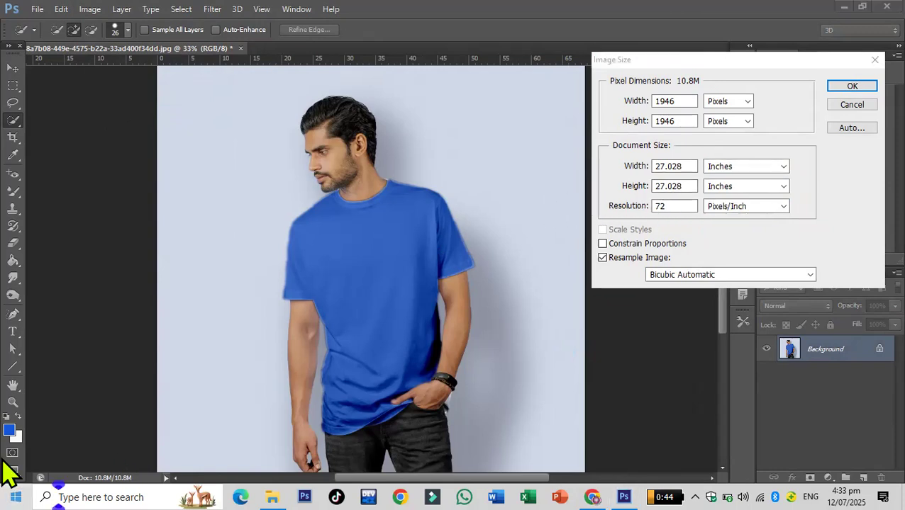
pyautogui.write('cal')
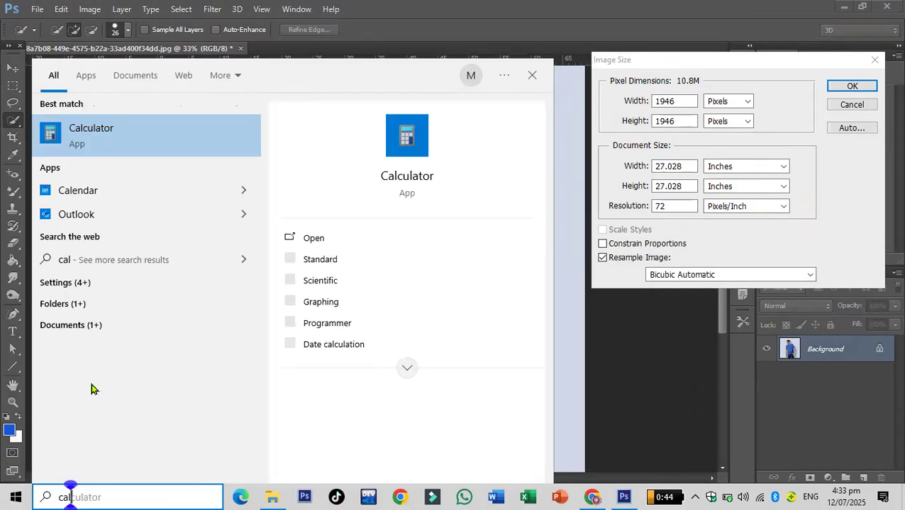
pyautogui.click(110, 133)
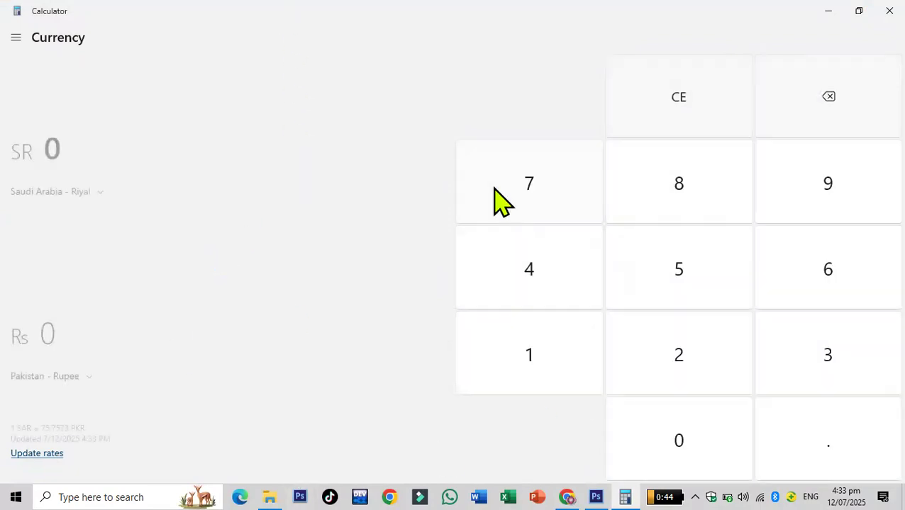
pyautogui.click(695, 361)
pyautogui.click(549, 204)
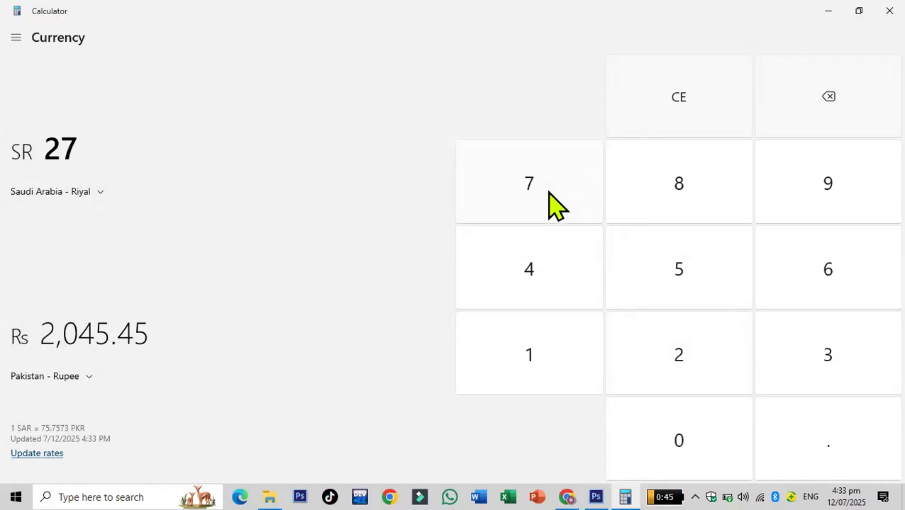
pyautogui.click(14, 37)
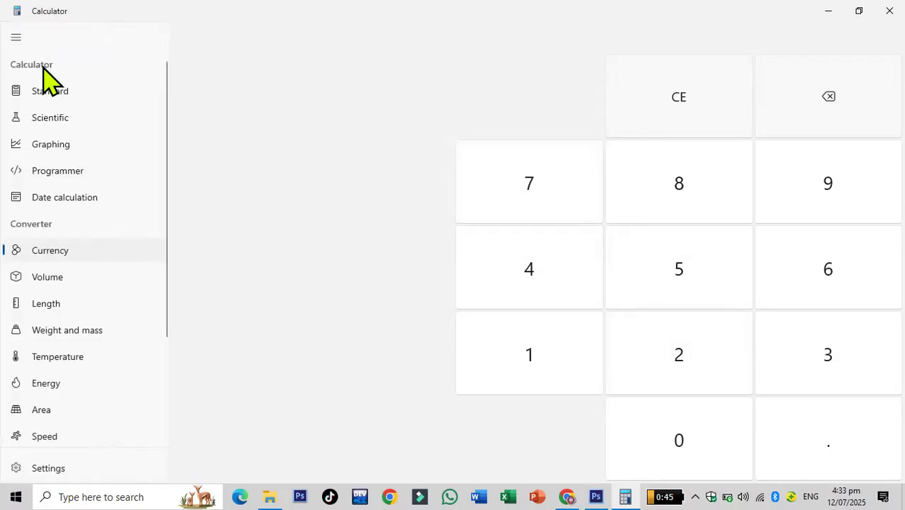
pyautogui.click(44, 92)
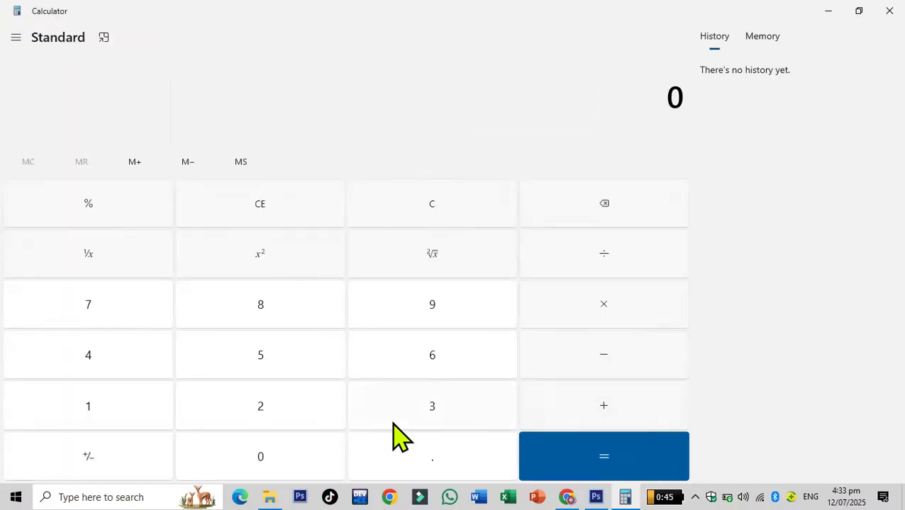
pyautogui.click(246, 417)
pyautogui.click(430, 422)
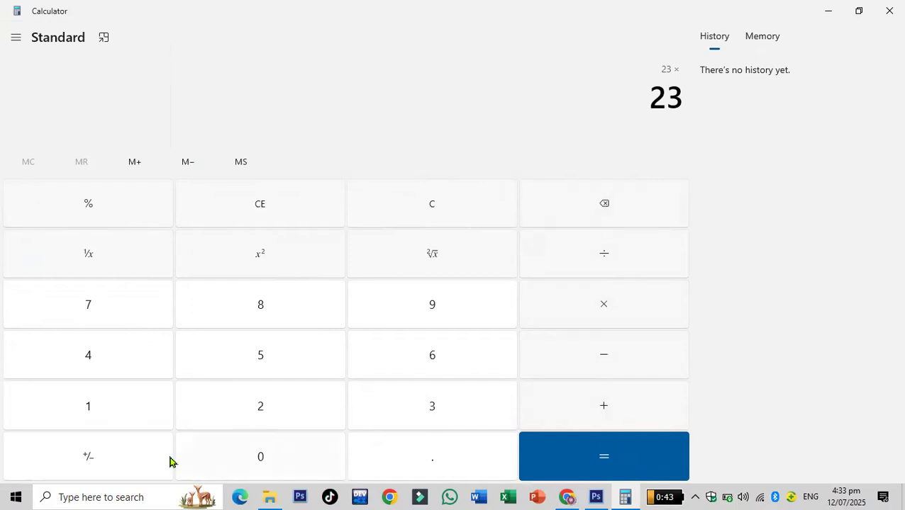
pyautogui.click(228, 168)
pyautogui.click(262, 210)
pyautogui.click(260, 405)
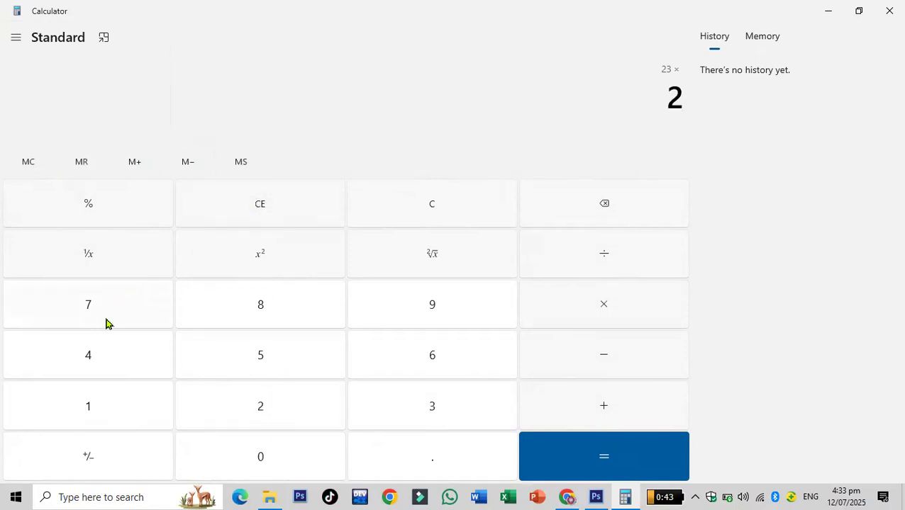
pyautogui.click(588, 304)
pyautogui.click(573, 451)
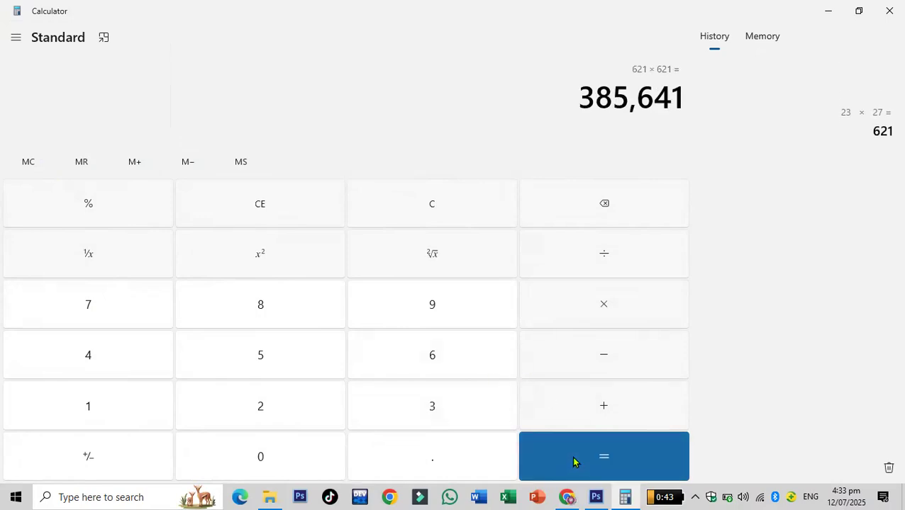
pyautogui.click(416, 202)
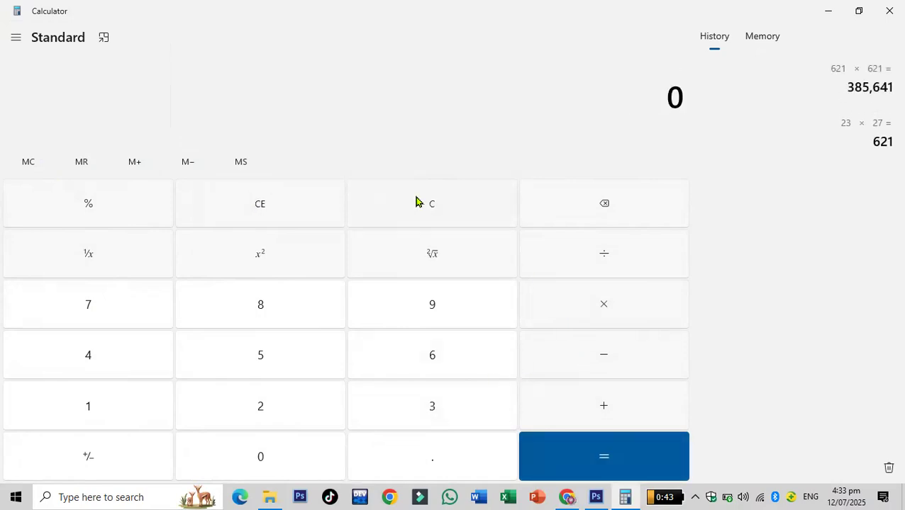
# - Calculate 27 × 3 in Calculator and return to the Image Size settings in Photoshop
pyautogui.click(267, 410)
pyautogui.click(90, 309)
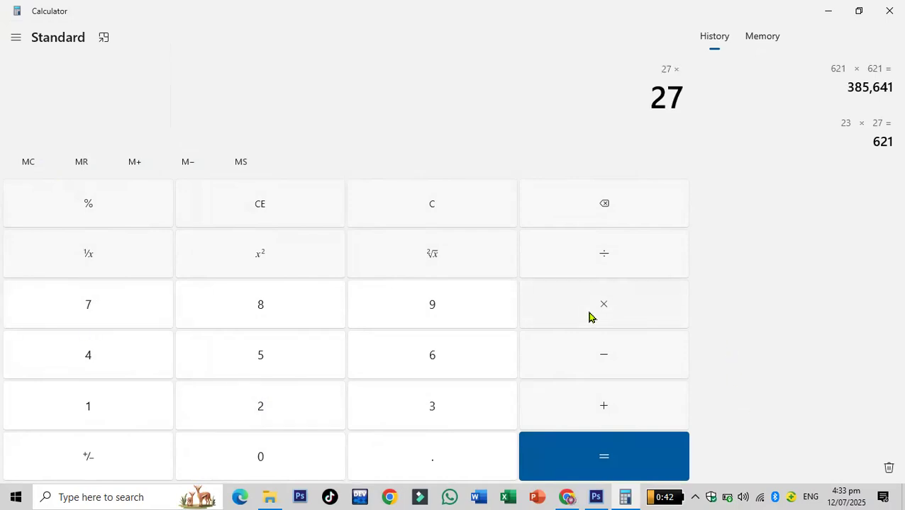
pyautogui.click(444, 413)
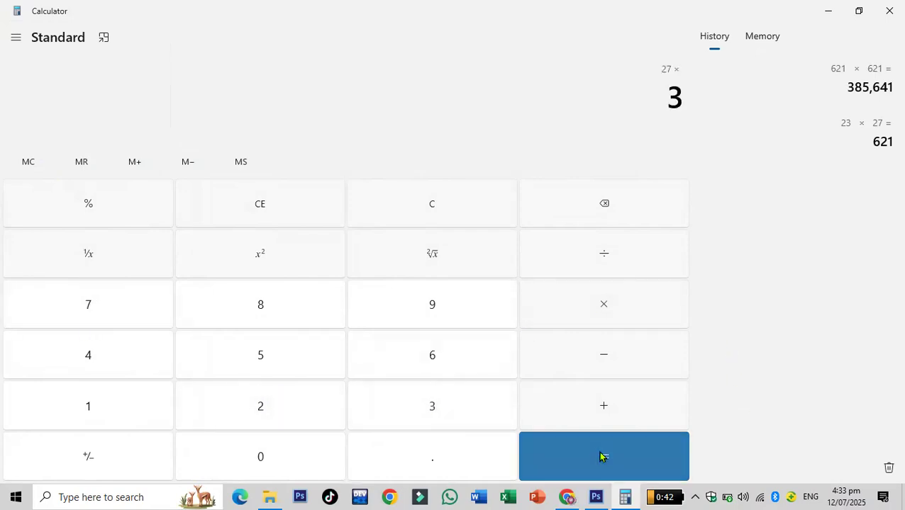
pyautogui.click(599, 456)
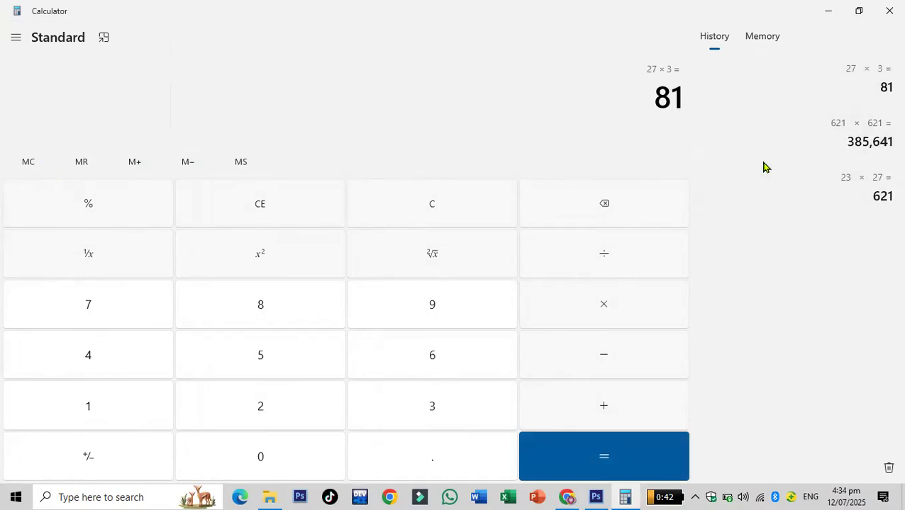
pyautogui.click(831, 12)
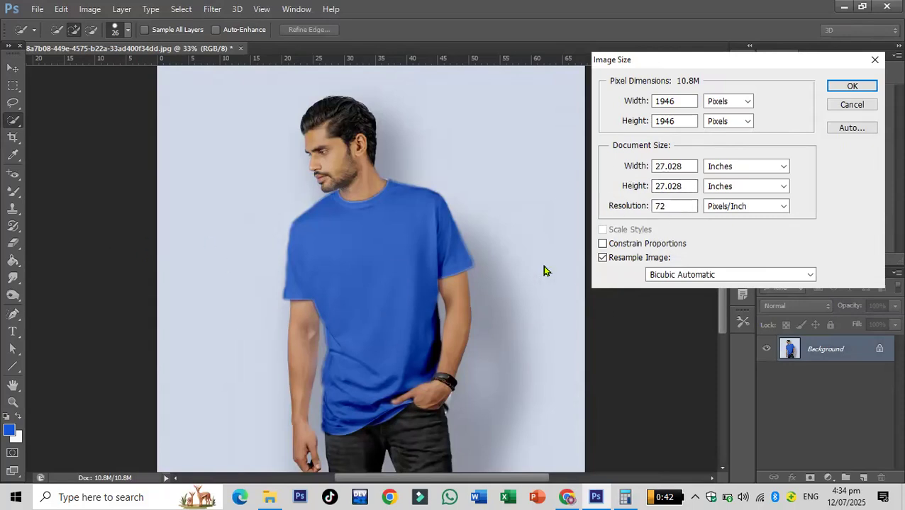
# - Leave the image size as it is and save the blue-shirt photo to the Desktop as a JPEG named 11
pyautogui.click(846, 105)
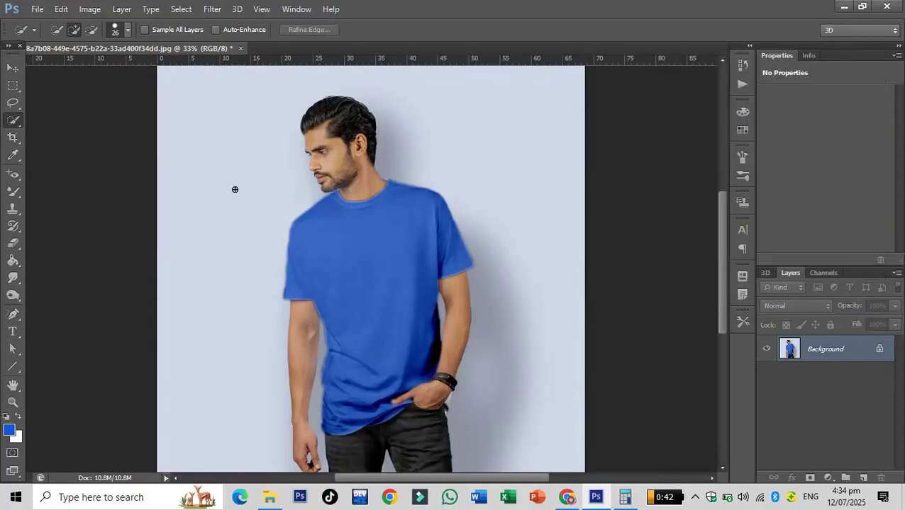
pyautogui.click(36, 9)
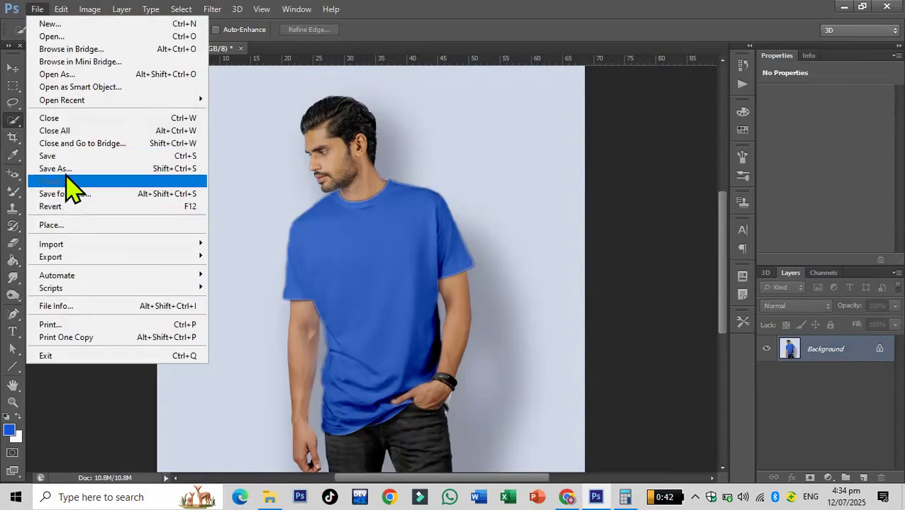
pyautogui.click(21, 169)
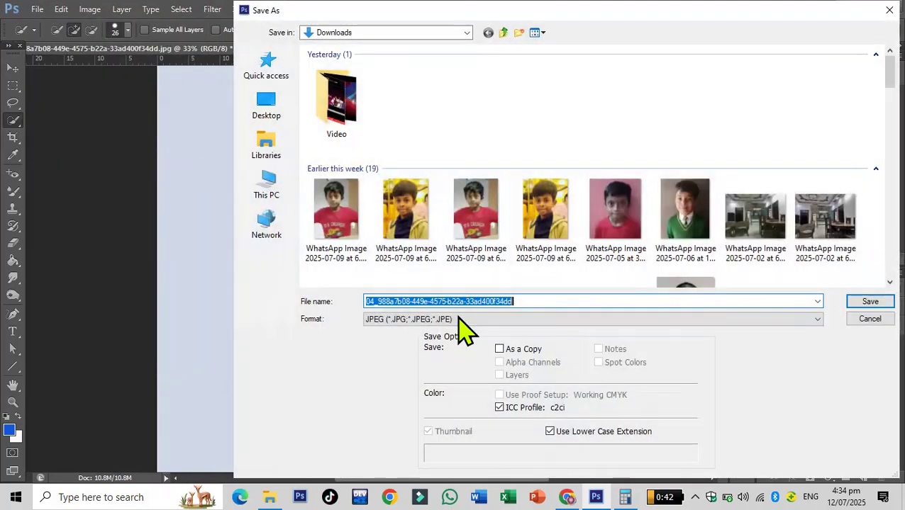
pyautogui.write('1')
pyautogui.click(263, 102)
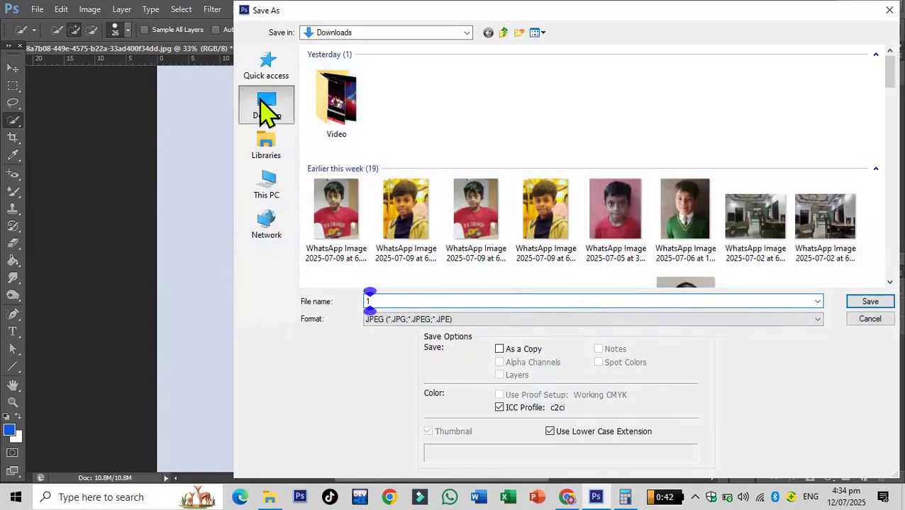
pyautogui.click(883, 302)
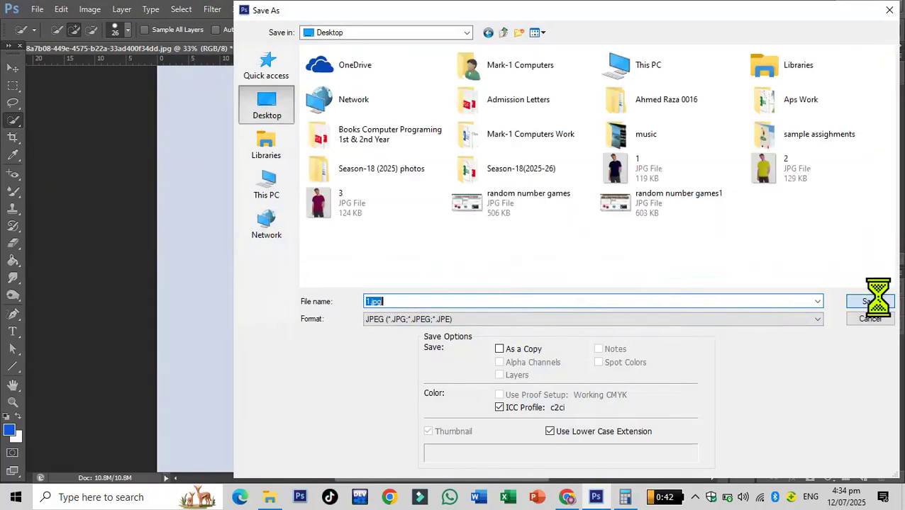
pyautogui.click(463, 197)
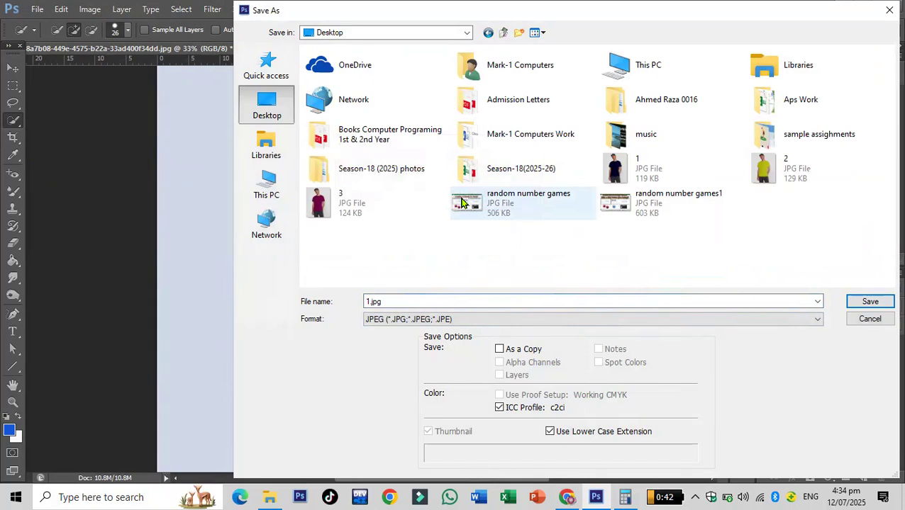
pyautogui.doubleClick(395, 301)
pyautogui.write('11')
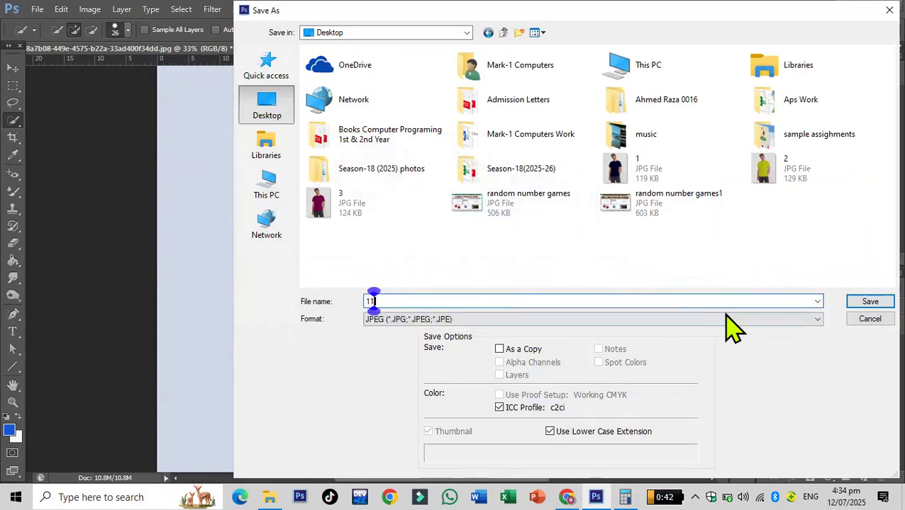
pyautogui.click(853, 302)
pyautogui.click(615, 151)
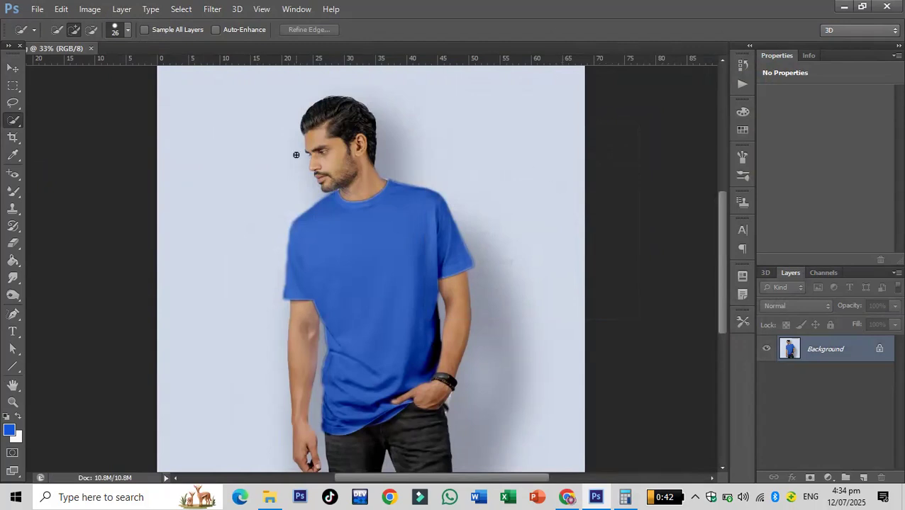
# - Create a new blank document 81 inches wide and 27 inches high
pyautogui.click(35, 9)
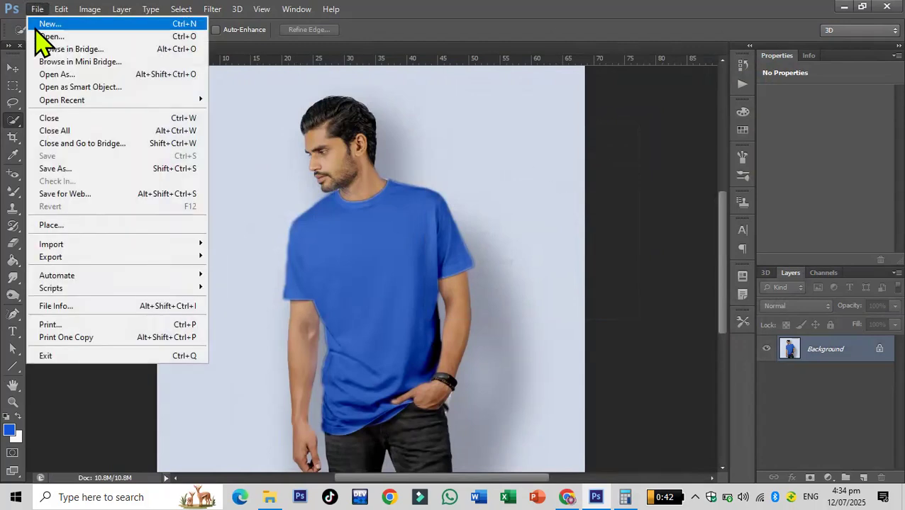
pyautogui.click(43, 24)
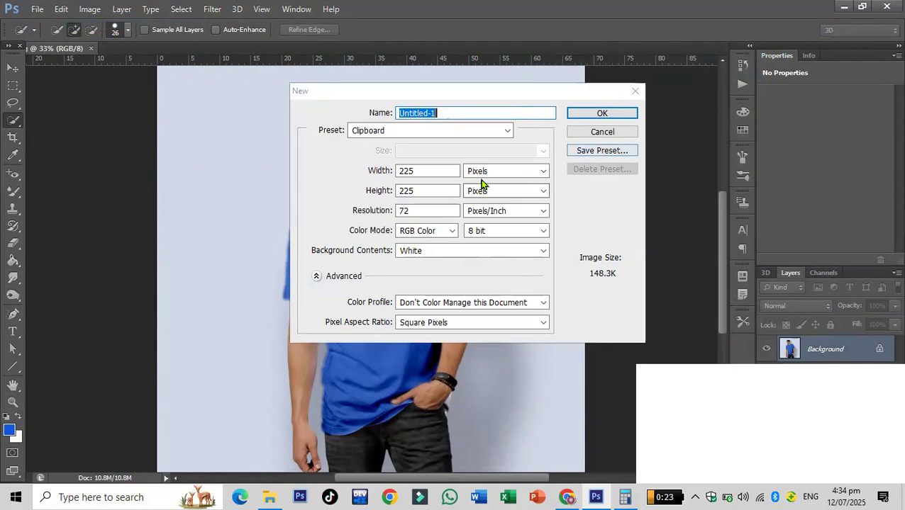
pyautogui.click(891, 375)
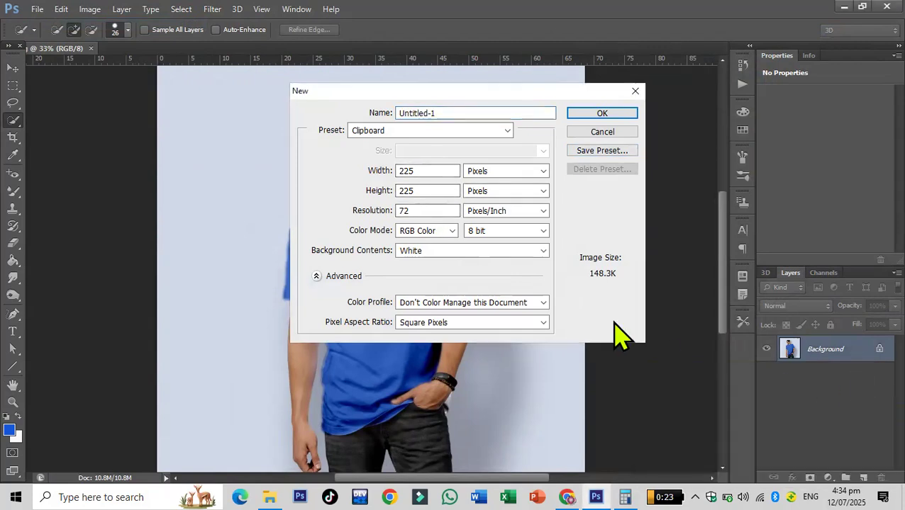
pyautogui.click(496, 172)
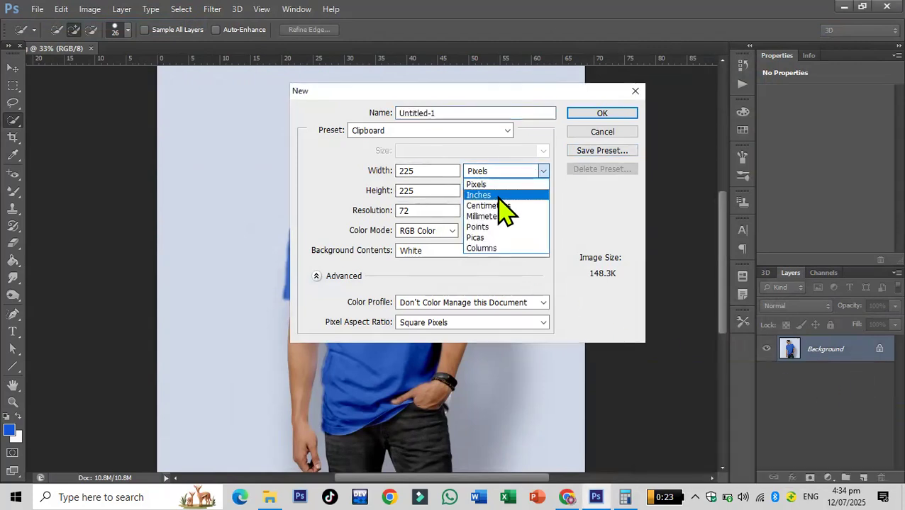
pyautogui.click(498, 197)
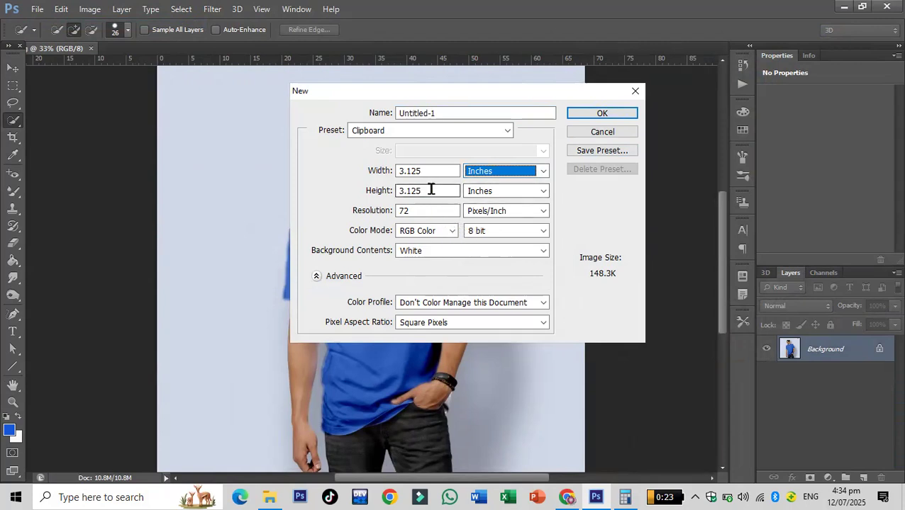
pyautogui.doubleClick(430, 190)
pyautogui.write('27')
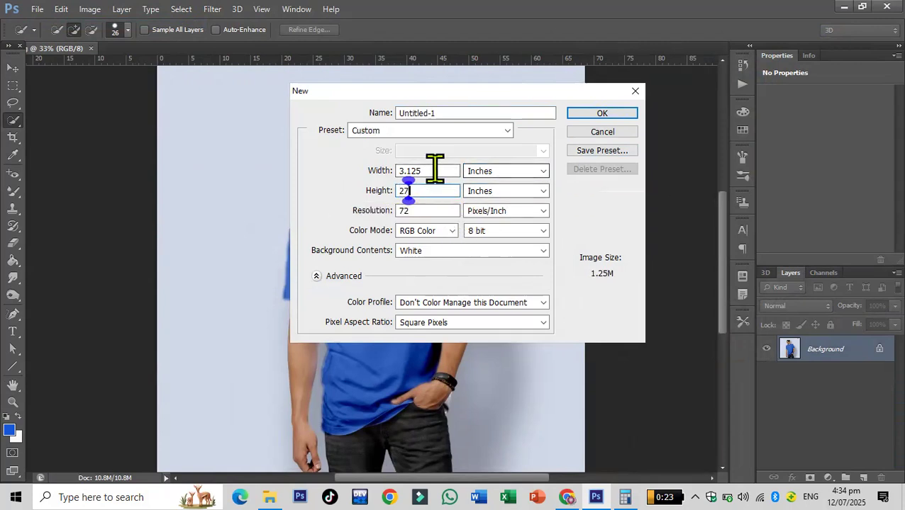
pyautogui.doubleClick(429, 170)
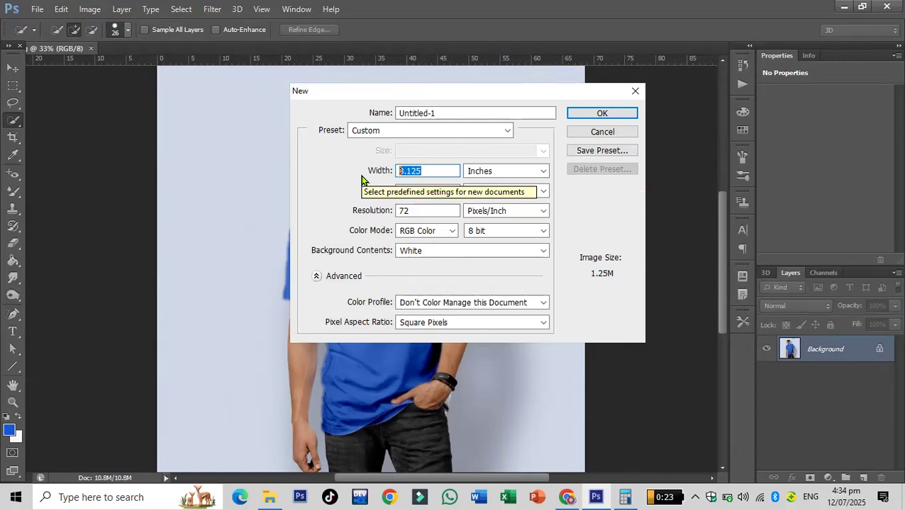
pyautogui.write('81')
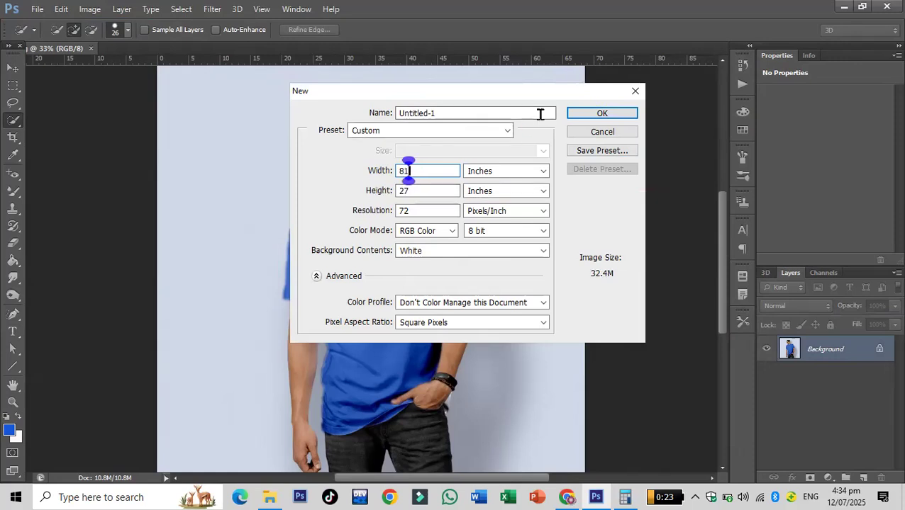
pyautogui.click(580, 115)
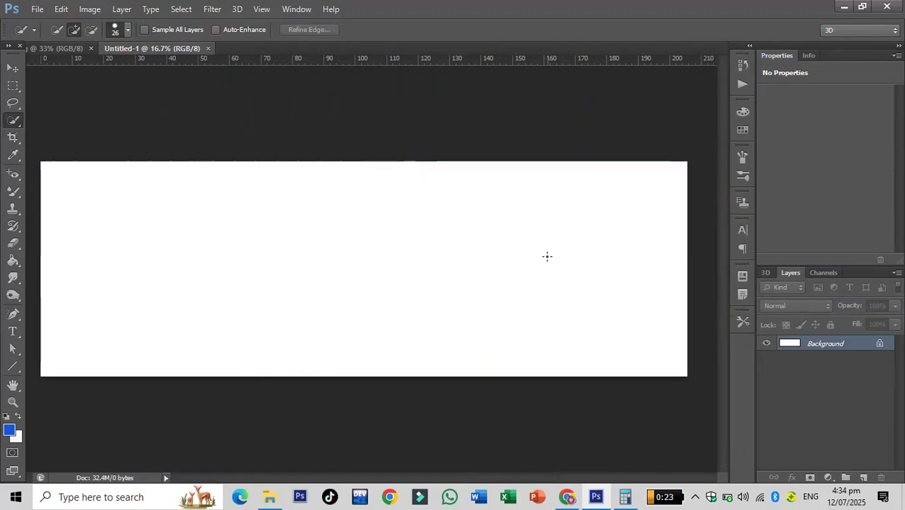
# - Open the saved image 11 from the Desktop
pyautogui.click(37, 9)
pyautogui.click(51, 36)
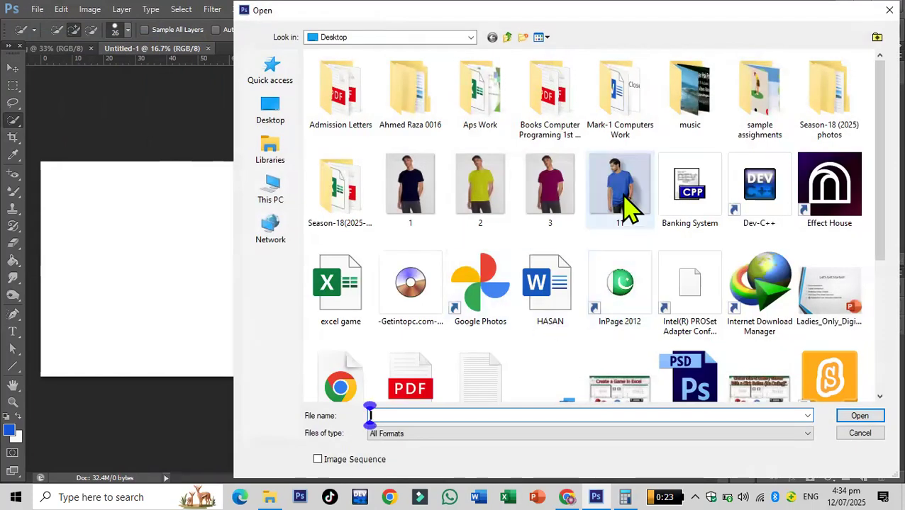
pyautogui.click(619, 190)
pyautogui.click(858, 417)
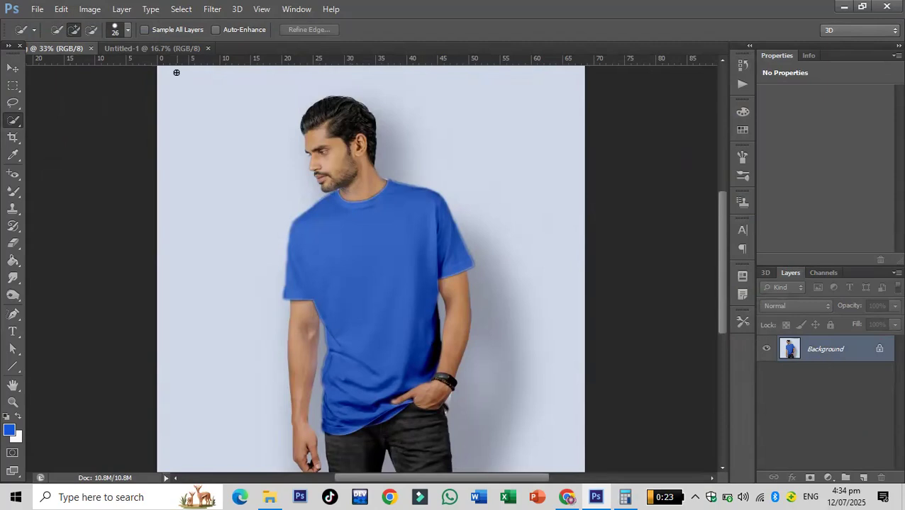
# - Move the blank Untitled-1 document to its own window and copy the blue-shirt photo's layer into it
pyautogui.rightClick(170, 48)
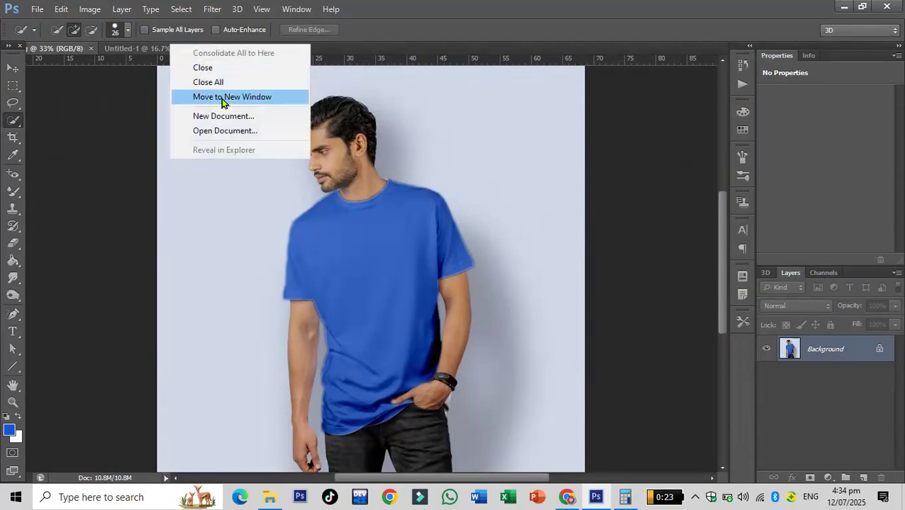
pyautogui.click(221, 99)
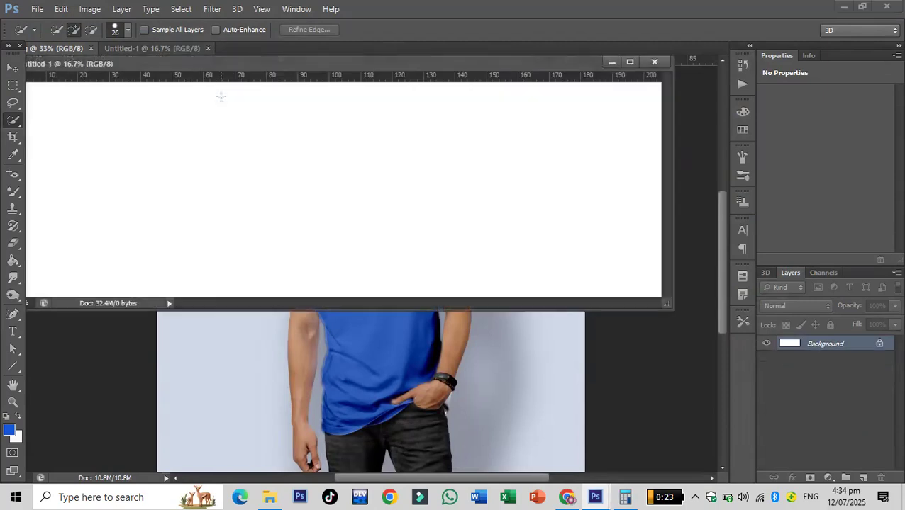
pyautogui.click(638, 355)
pyautogui.moveTo(813, 348); pyautogui.dragTo(195, 186)
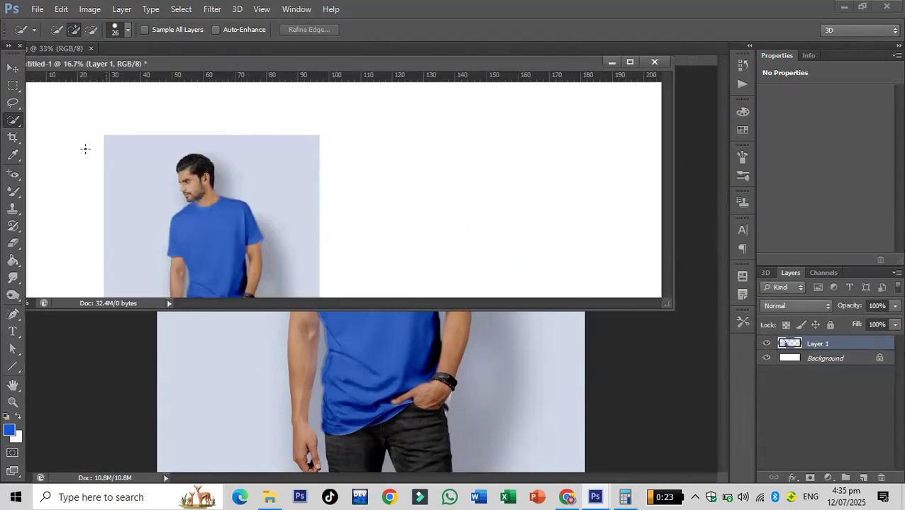
# - Maximize the Untitled-1 window and move the blue-shirt photo flush against the canvas's left edge, filling its full height
pyautogui.click(13, 67)
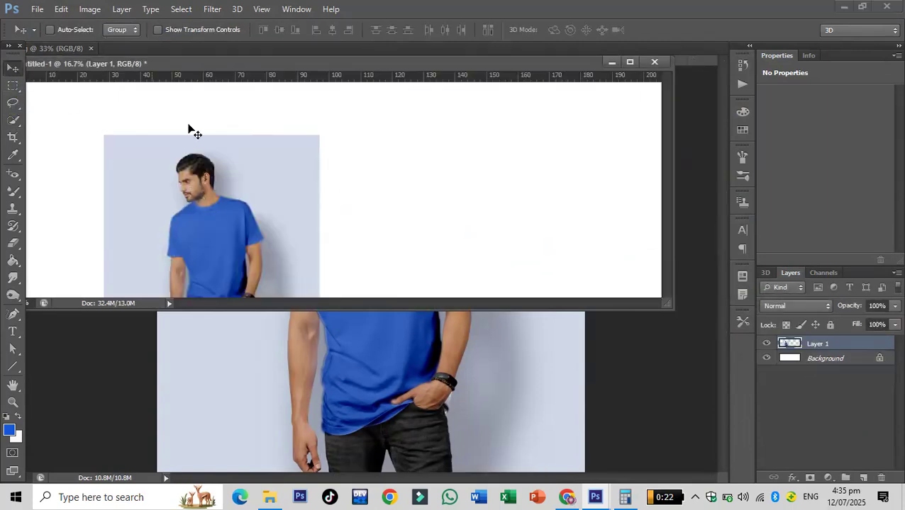
pyautogui.click(629, 63)
pyautogui.moveTo(309, 278); pyautogui.dragTo(241, 228)
pyautogui.moveTo(303, 258)
pyautogui.mouseDown()
pyautogui.moveTo(280, 258)
pyautogui.moveTo(290, 261)
pyautogui.mouseUp()
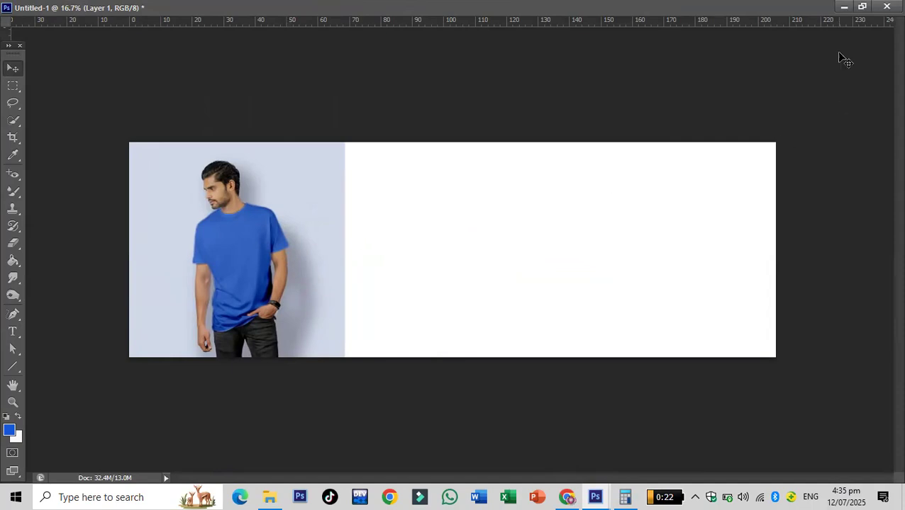
# - Restore and minimize the Untitled-1 window to return to the original shirt photo
pyautogui.click(862, 6)
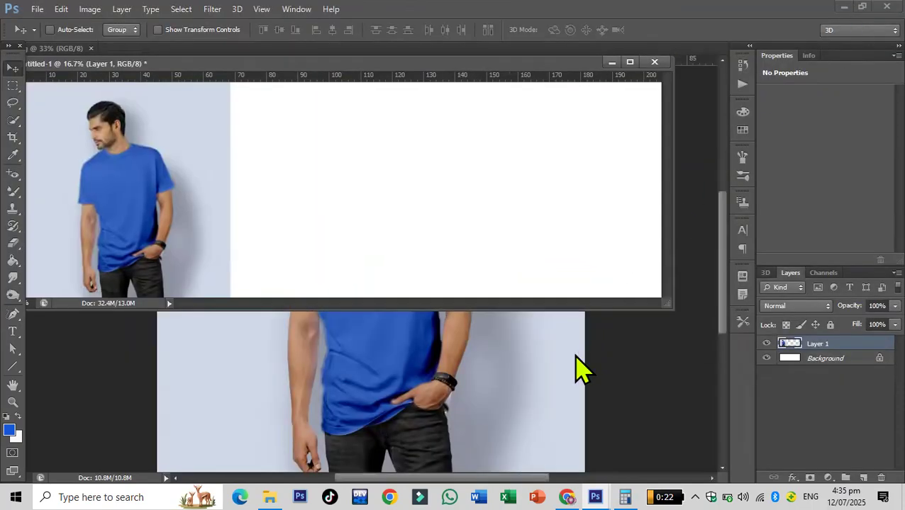
pyautogui.click(576, 369)
pyautogui.click(611, 62)
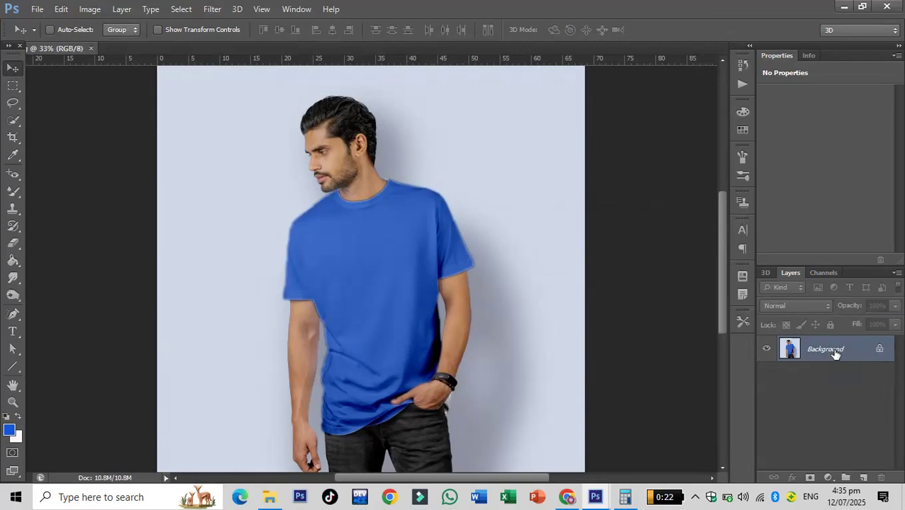
# - Undo the layer merge and change the shirt's Color Fill layer to green, #3dc95e
pyautogui.hotkey('ctrl', 'alt', 'z')
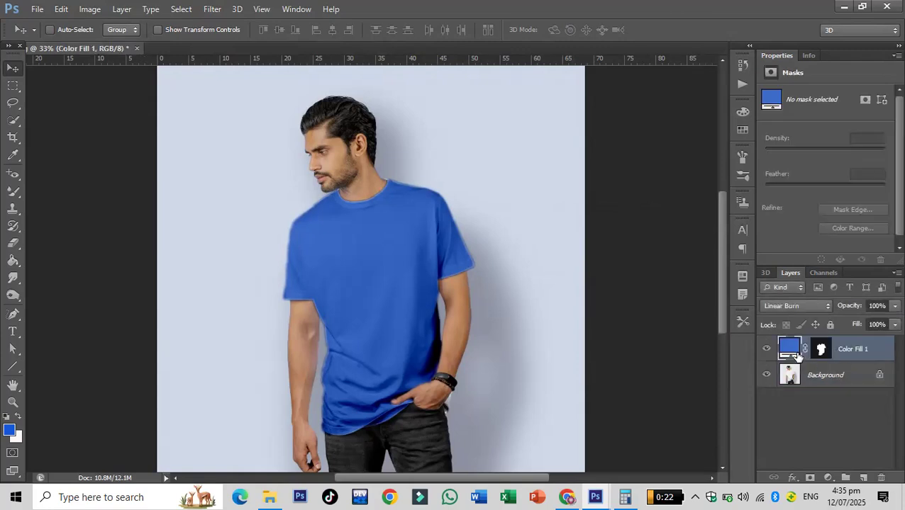
pyautogui.doubleClick(791, 349)
pyautogui.moveTo(659, 370); pyautogui.dragTo(659, 382)
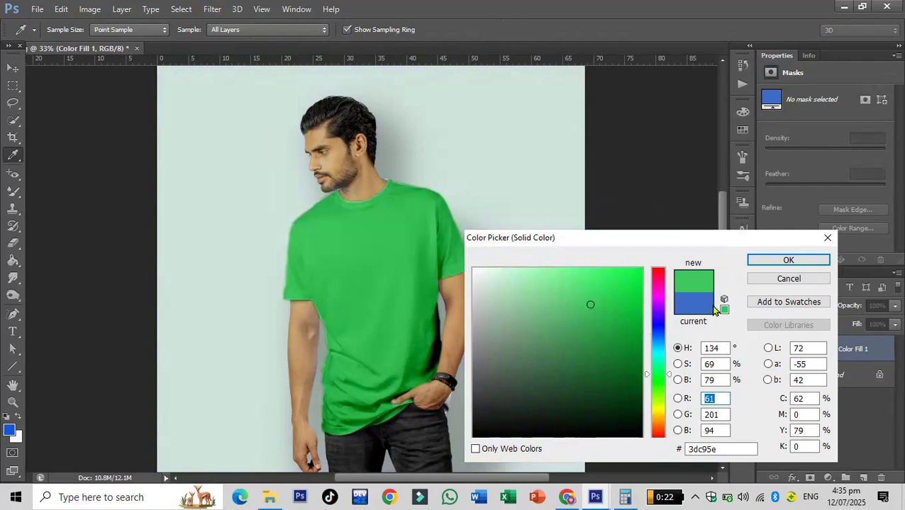
pyautogui.click(757, 259)
# - Save the green-shirt version to the Desktop as a Photoshop file named 12, keeping Maximize Compatibility on
pyautogui.click(36, 10)
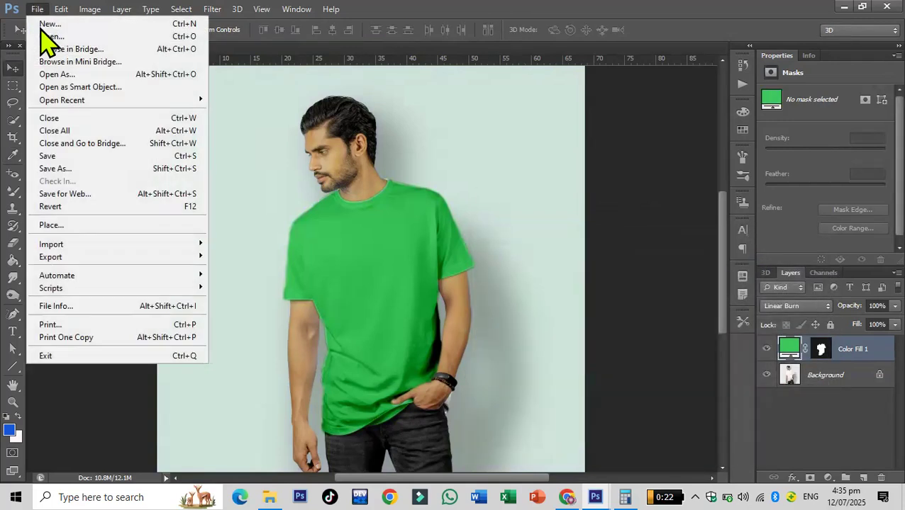
pyautogui.click(57, 169)
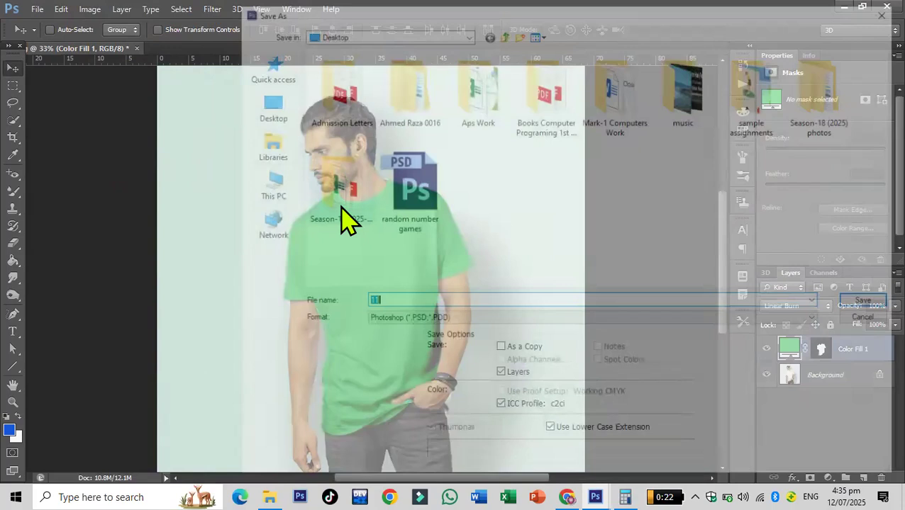
pyautogui.write('12')
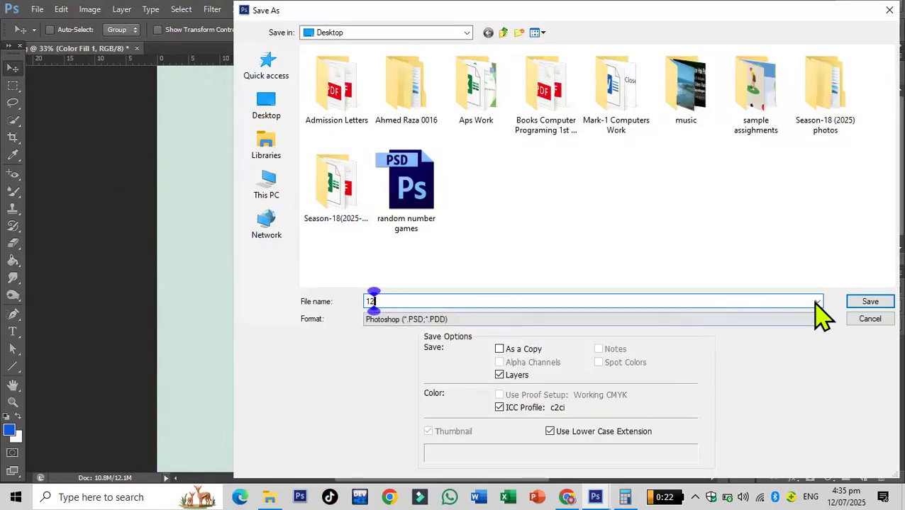
pyautogui.click(863, 304)
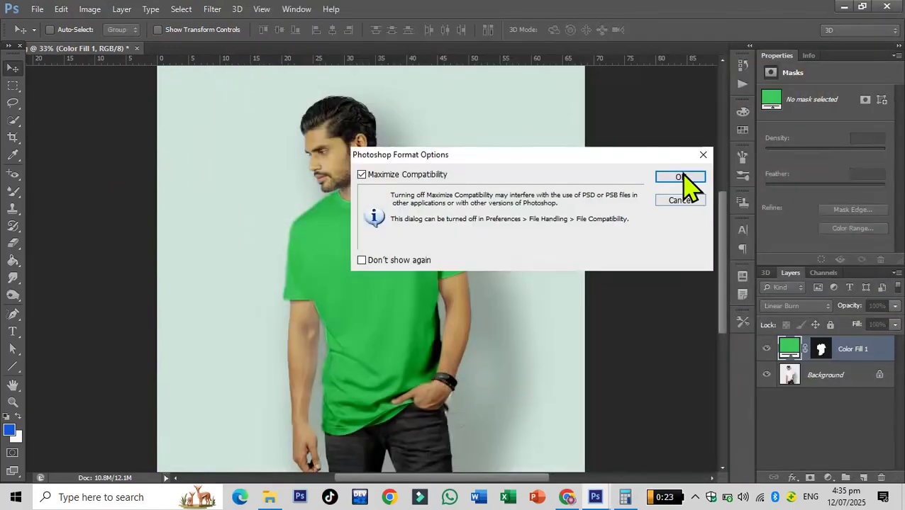
pyautogui.click(683, 177)
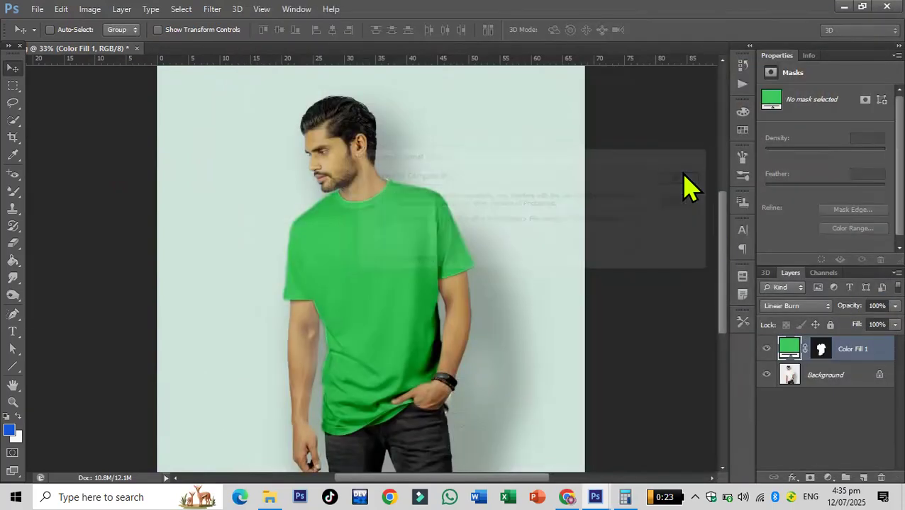
# - Change the shirt's Color Fill layer to burnt orange, #c9653d
pyautogui.doubleClick(792, 349)
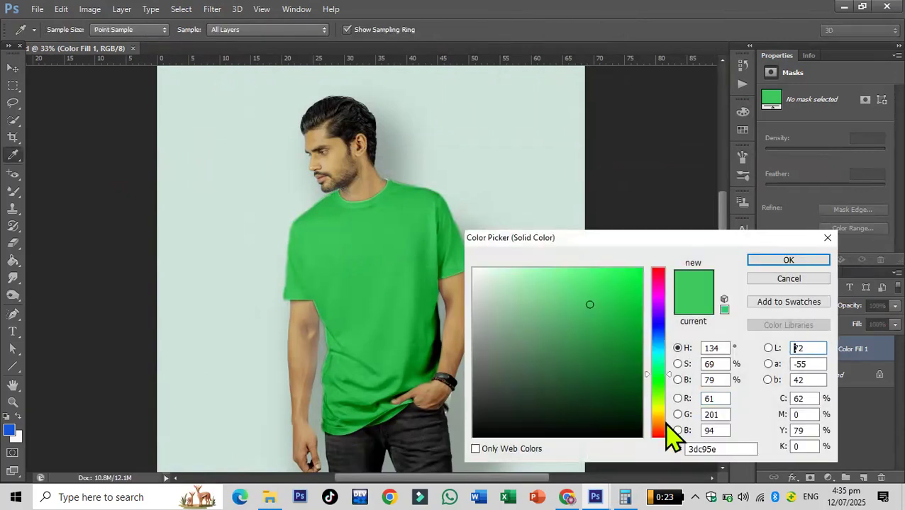
pyautogui.click(662, 431)
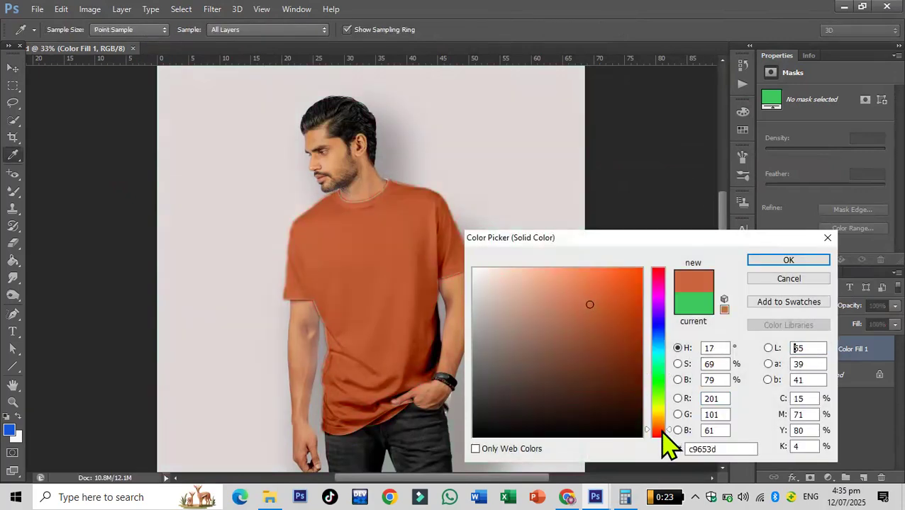
pyautogui.click(787, 261)
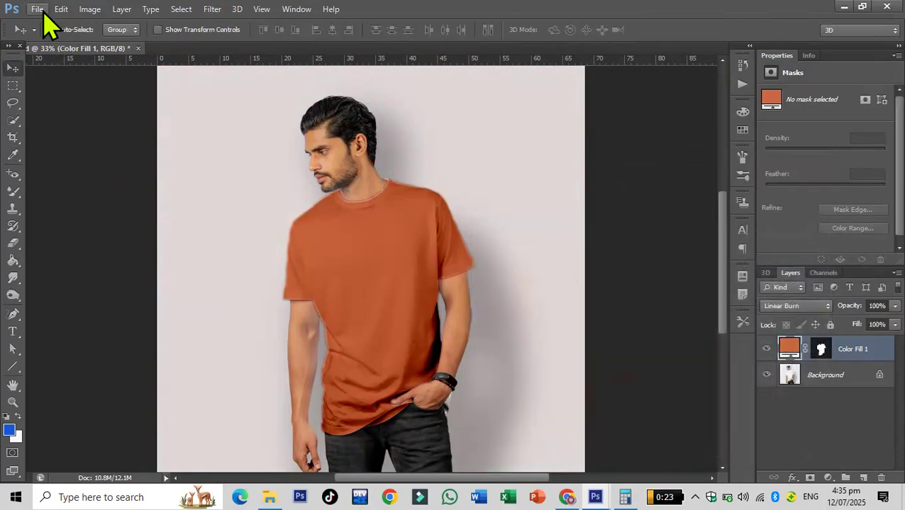
# - Save the orange-shirt version to the Desktop as a JPEG named 12, at maximum quality 12 in Progressive format
pyautogui.click(37, 8)
pyautogui.click(63, 171)
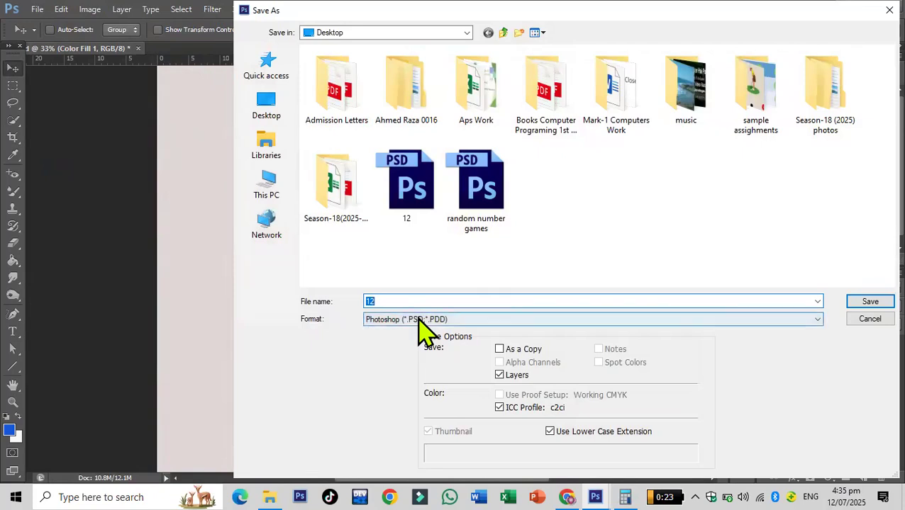
pyautogui.click(418, 320)
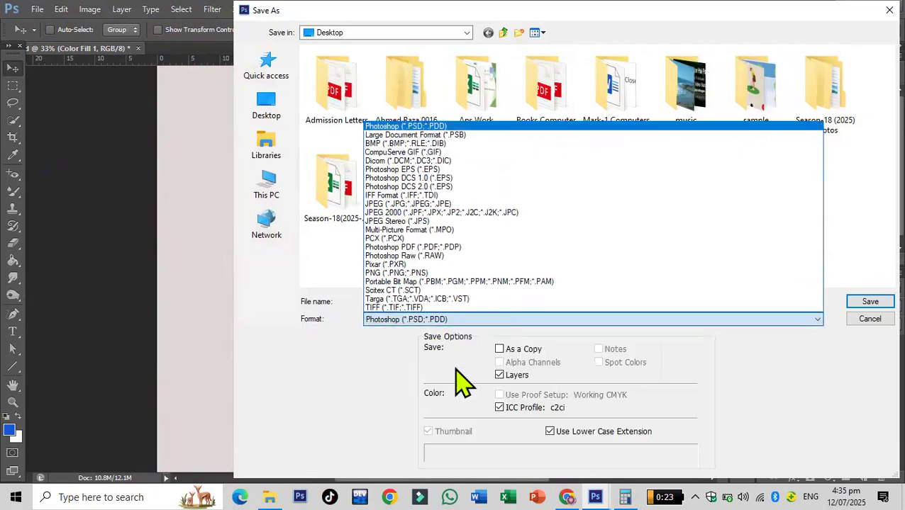
pyautogui.click(435, 204)
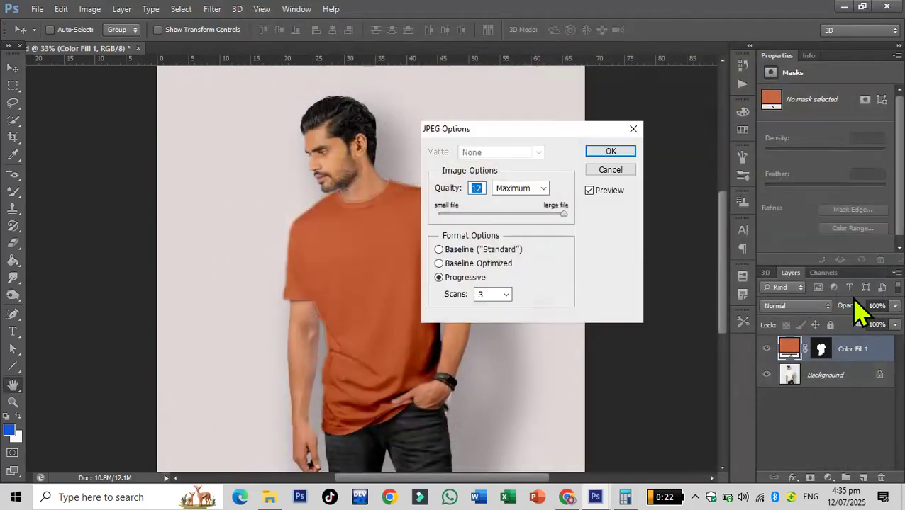
pyautogui.click(621, 157)
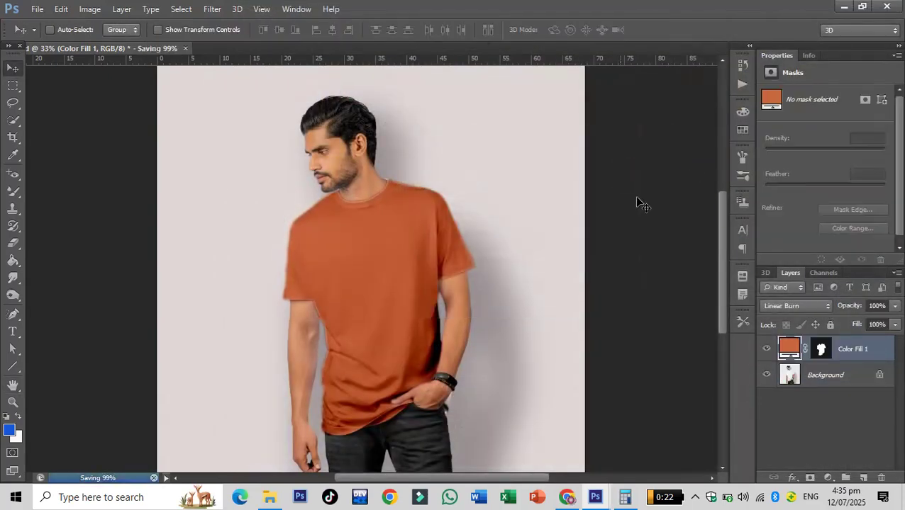
# - Change the shirt's Color Fill layer to lime green, #86c93d
pyautogui.doubleClick(789, 348)
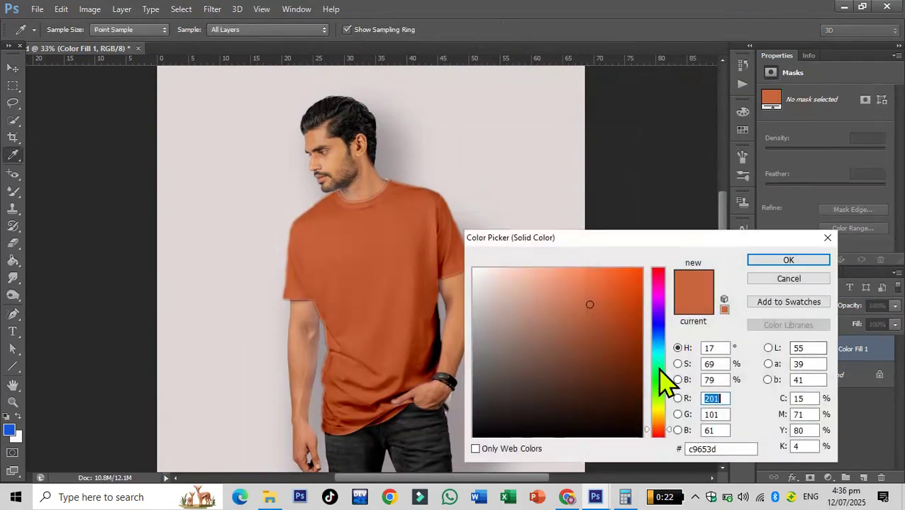
pyautogui.click(658, 396)
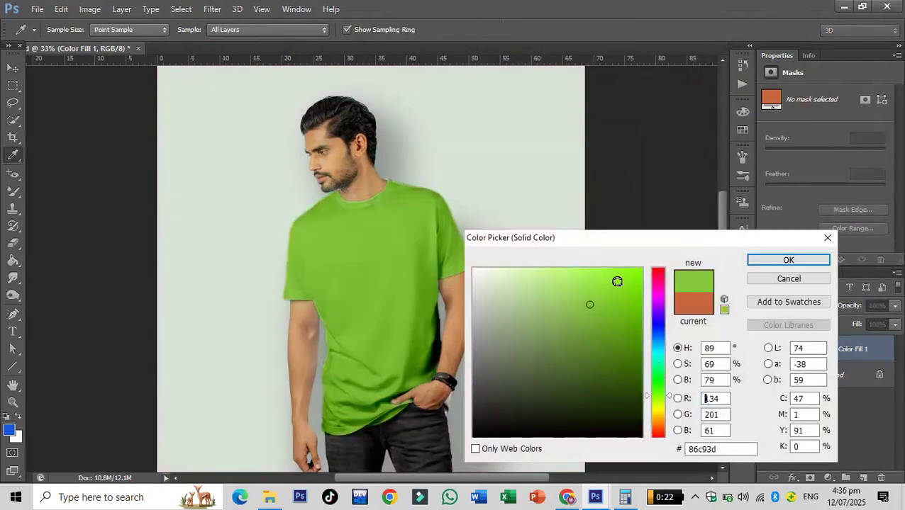
pyautogui.click(767, 262)
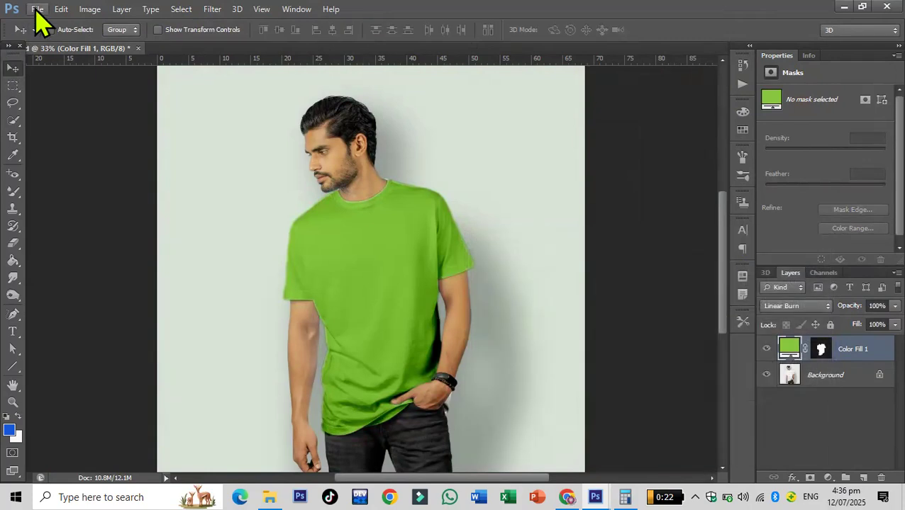
# - Save the lime-green version to the Desktop as a JPEG named 13, at maximum quality 12 in Progressive format
pyautogui.click(37, 9)
pyautogui.click(71, 170)
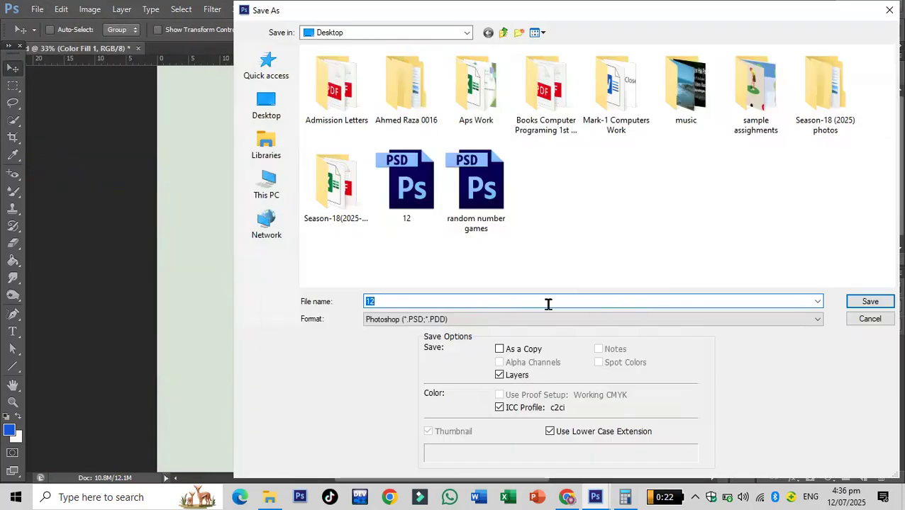
pyautogui.click(428, 319)
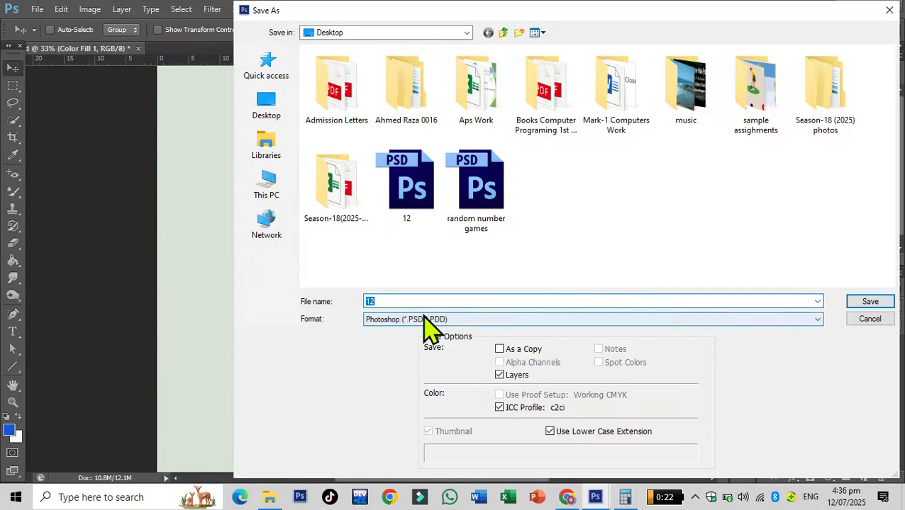
pyautogui.click(424, 214)
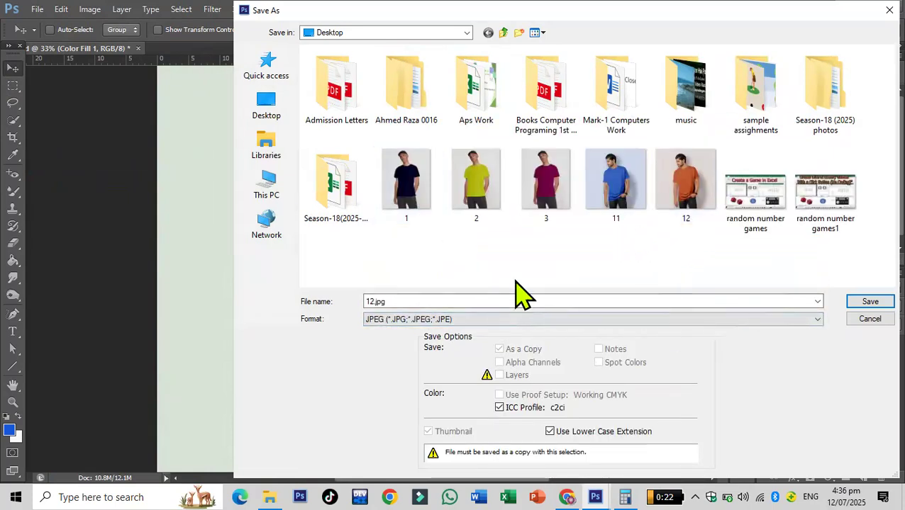
pyautogui.click(399, 302)
pyautogui.write('13')
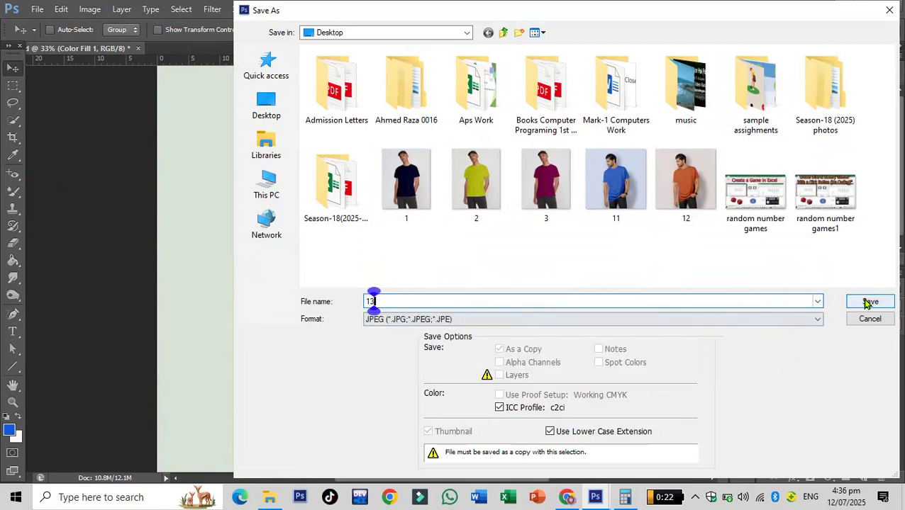
pyautogui.click(866, 302)
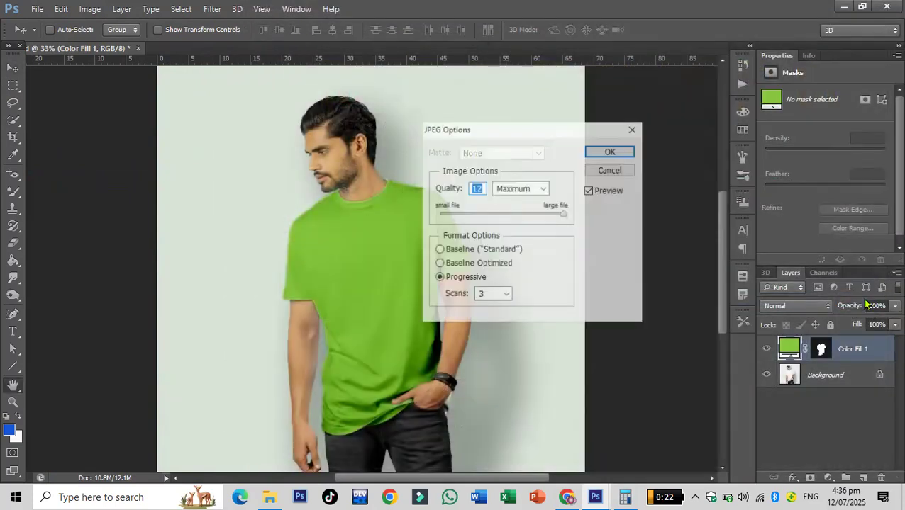
pyautogui.click(601, 153)
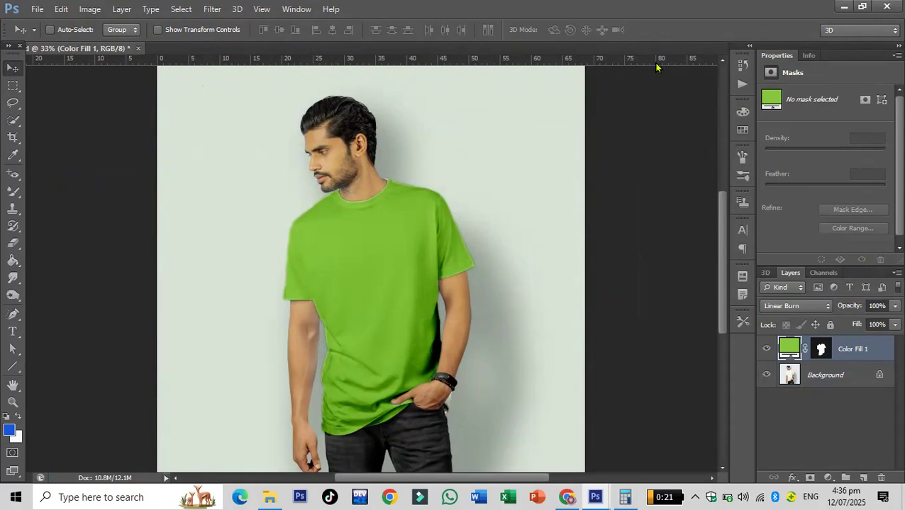
pyautogui.click(843, 9)
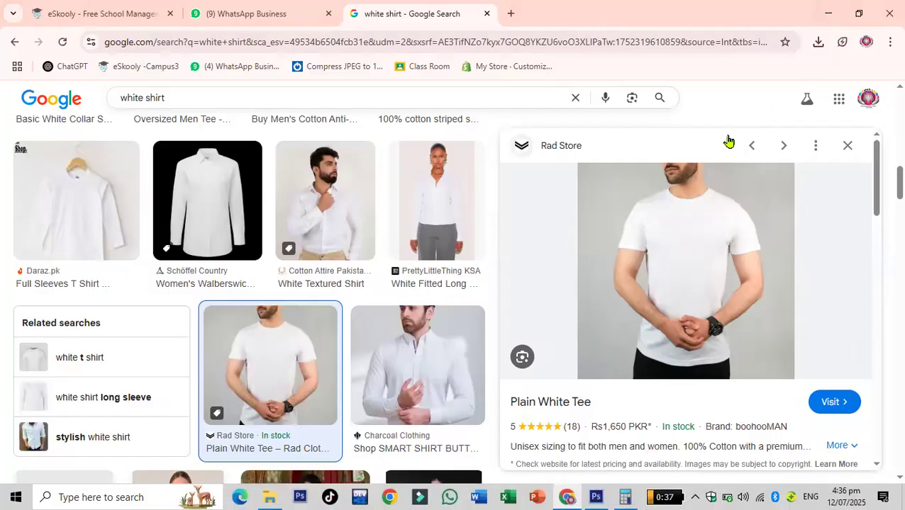
pyautogui.click(826, 12)
pyautogui.click(597, 496)
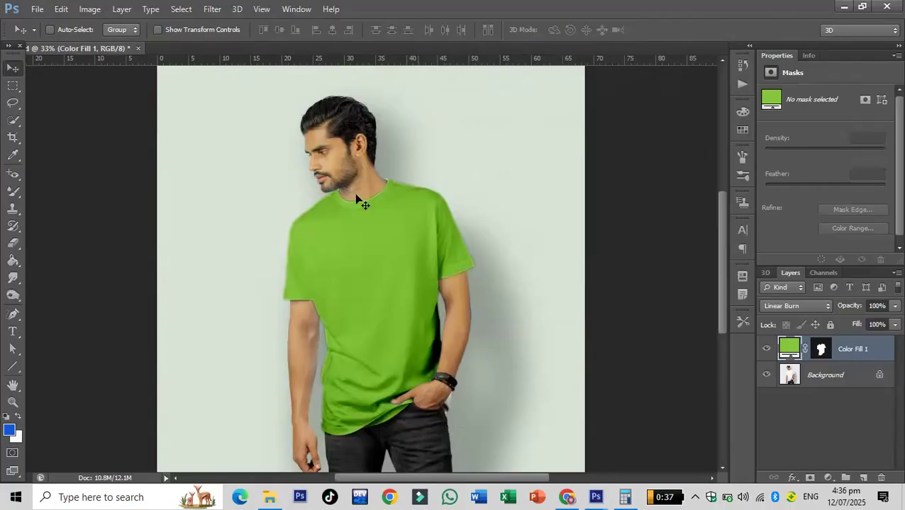
# - Float the 12.psd document in its own window and close it without saving the changes
pyautogui.moveTo(424, 476); pyautogui.dragTo(376, 463)
pyautogui.rightClick(92, 47)
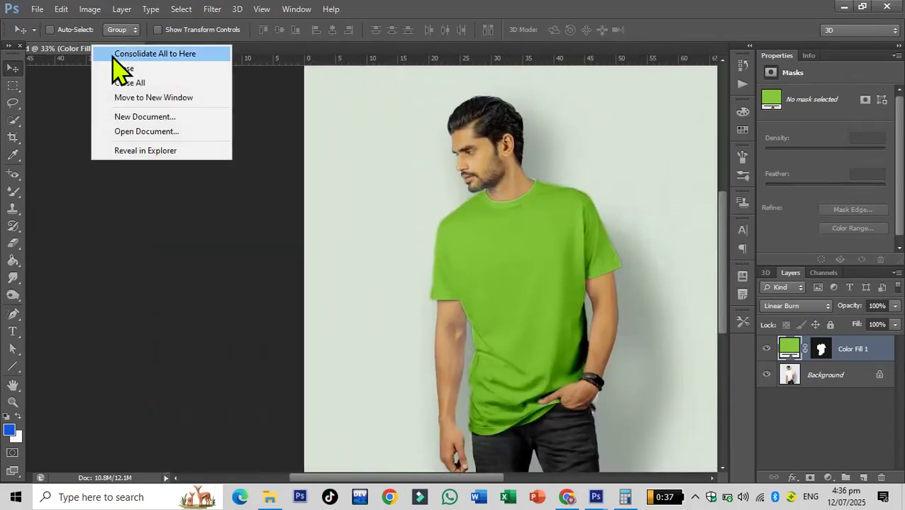
pyautogui.click(136, 100)
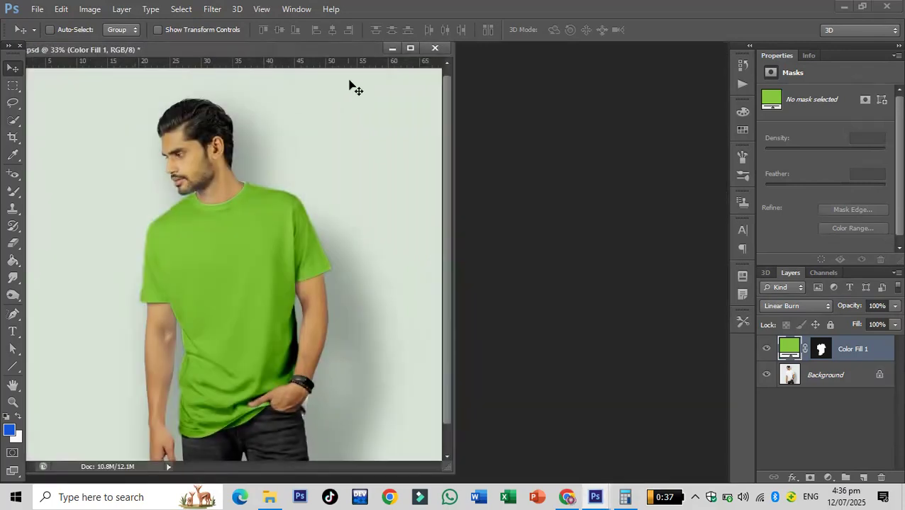
pyautogui.moveTo(212, 51); pyautogui.dragTo(406, 105)
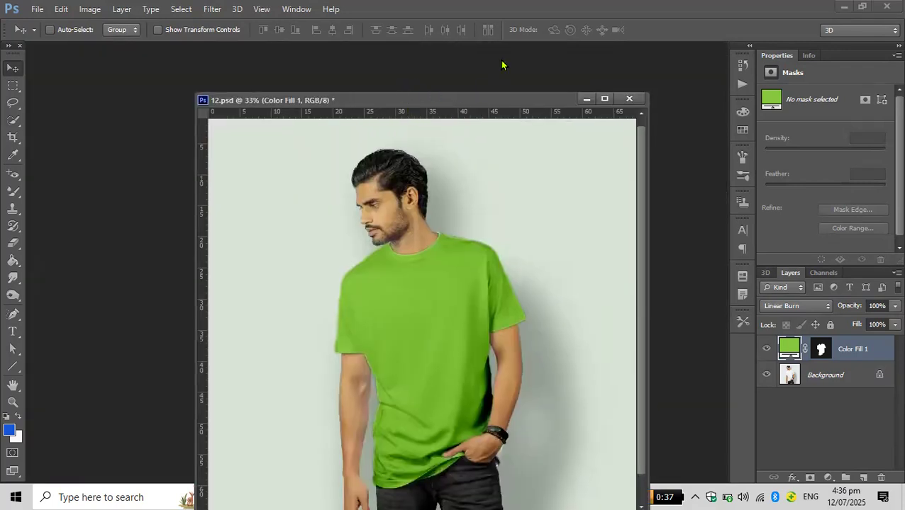
pyautogui.moveTo(501, 61); pyautogui.dragTo(502, 55)
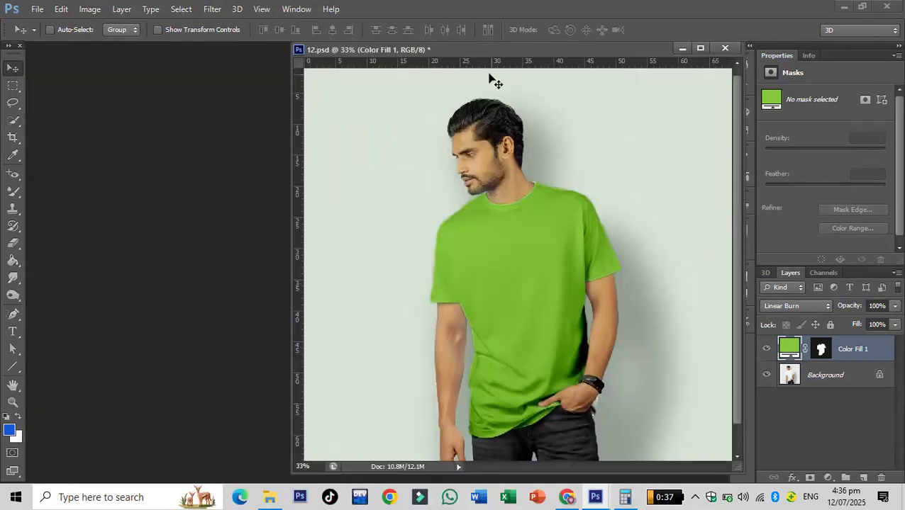
pyautogui.moveTo(390, 51); pyautogui.dragTo(222, 51)
pyautogui.click(557, 48)
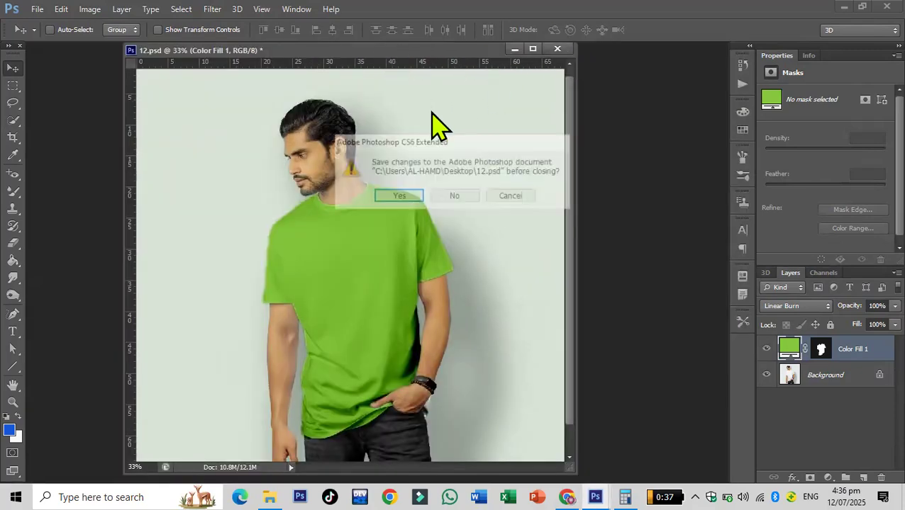
pyautogui.click(473, 195)
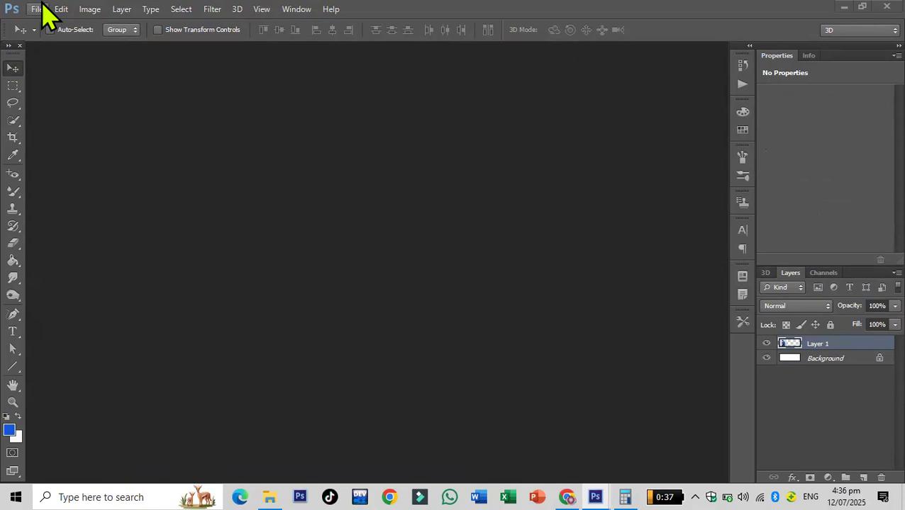
# - Create a new blank document 81 inches wide and 27 inches high, with a white background at 72 pixels/inch
pyautogui.click(40, 7)
pyautogui.click(44, 34)
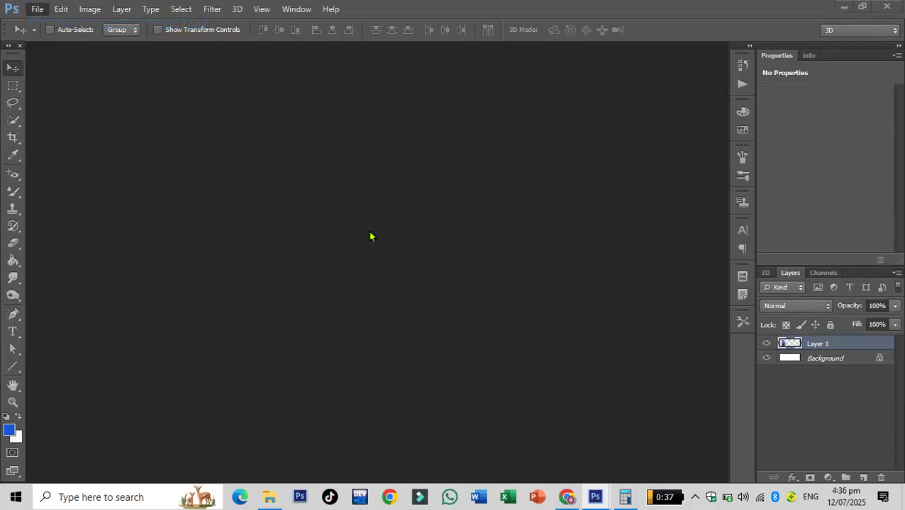
pyautogui.click(485, 192)
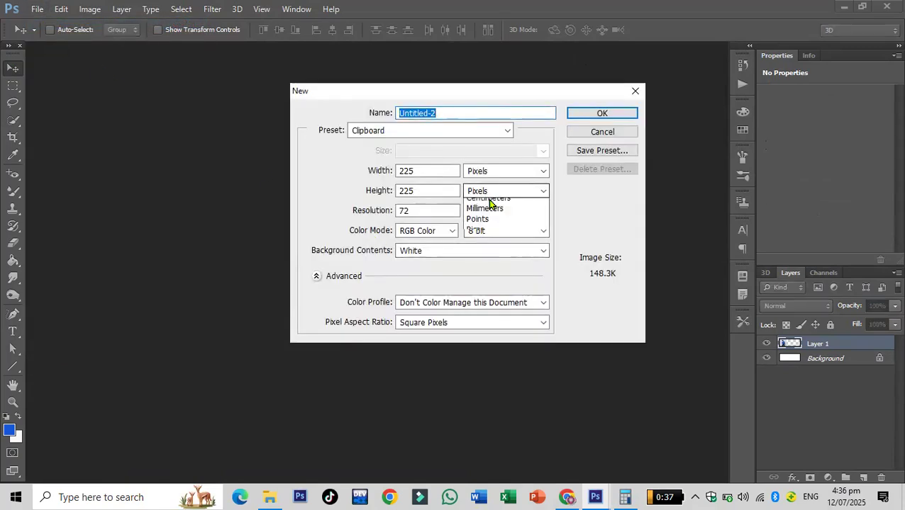
pyautogui.click(489, 214)
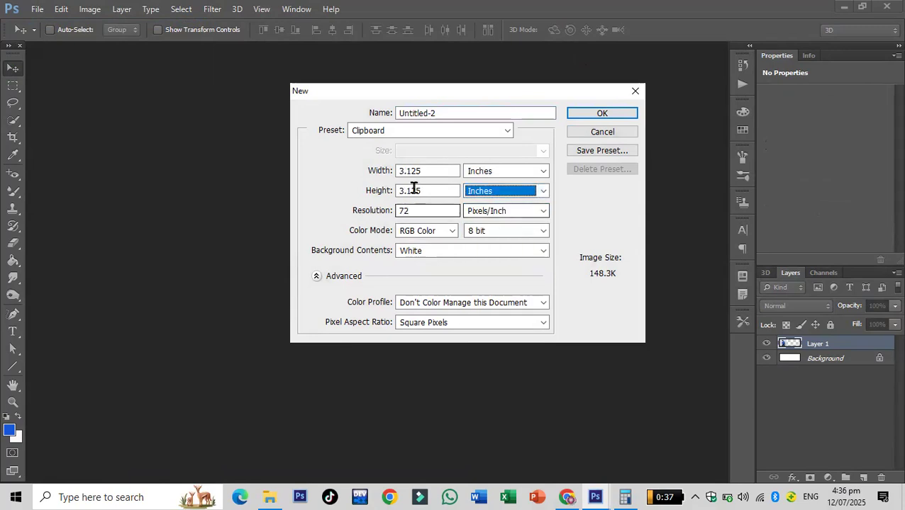
pyautogui.doubleClick(422, 190)
pyautogui.write('27')
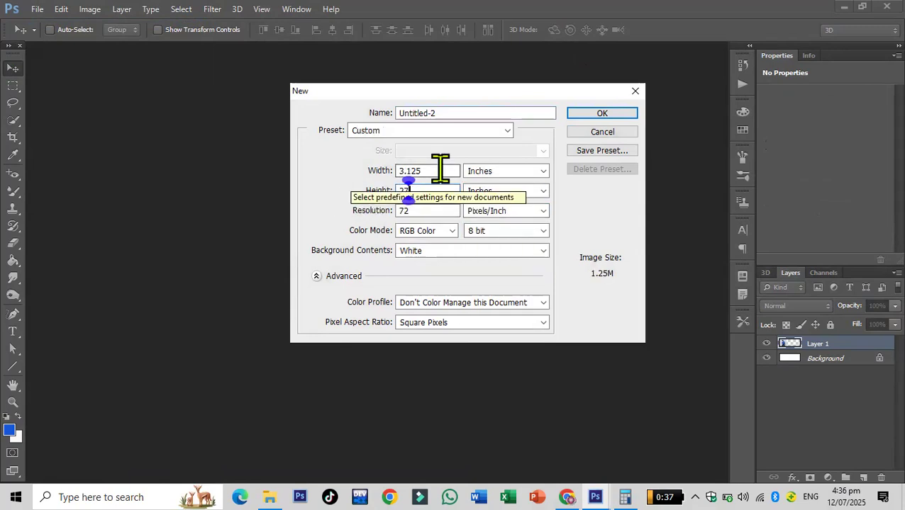
pyautogui.moveTo(439, 171); pyautogui.dragTo(362, 171)
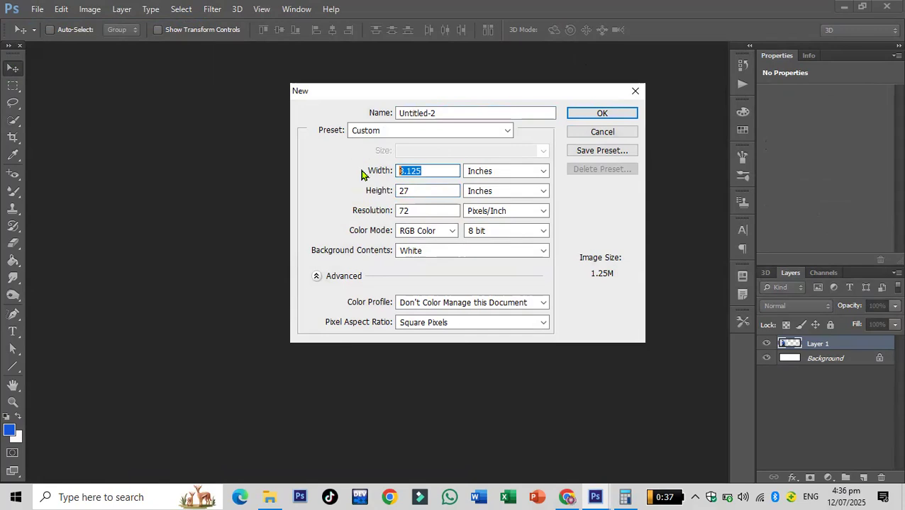
pyautogui.write('81')
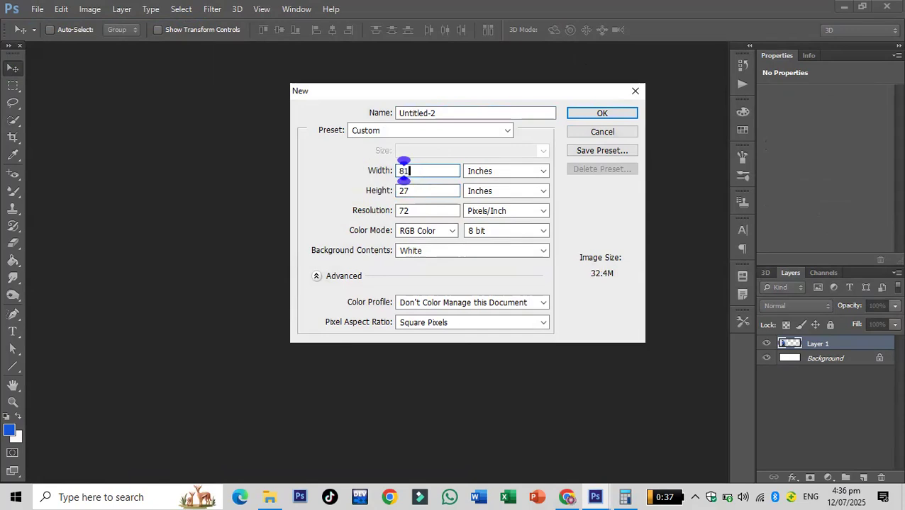
pyautogui.click(609, 115)
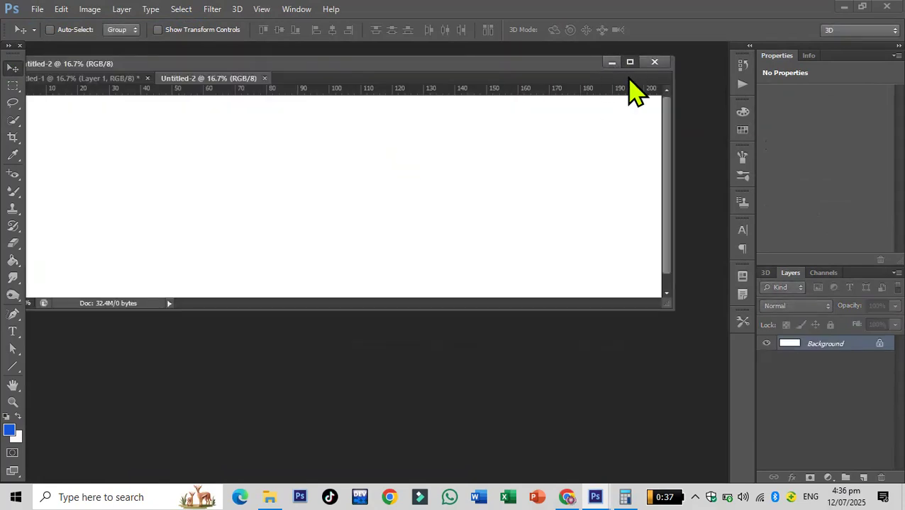
# - Dock the floating window holding both untitled documents into the workspace and switch to Untitled-1 with the blue-shirt photo
pyautogui.click(630, 62)
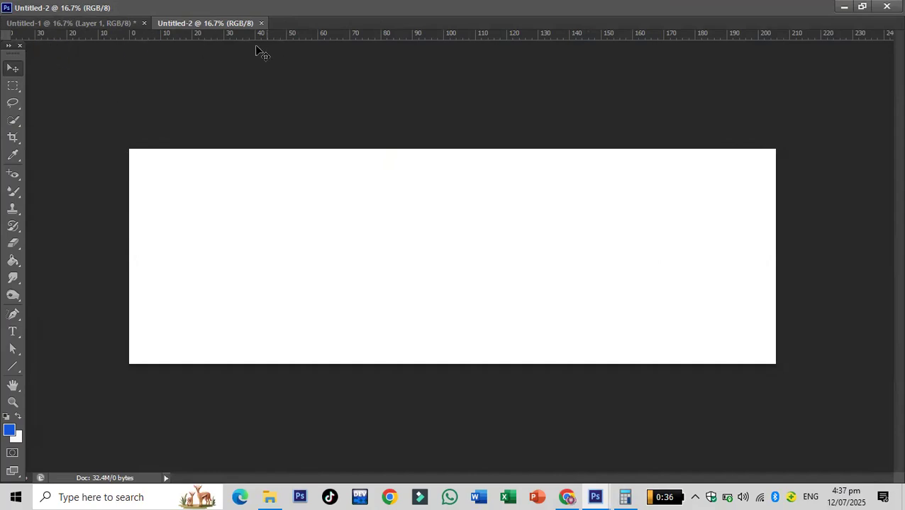
pyautogui.click(860, 7)
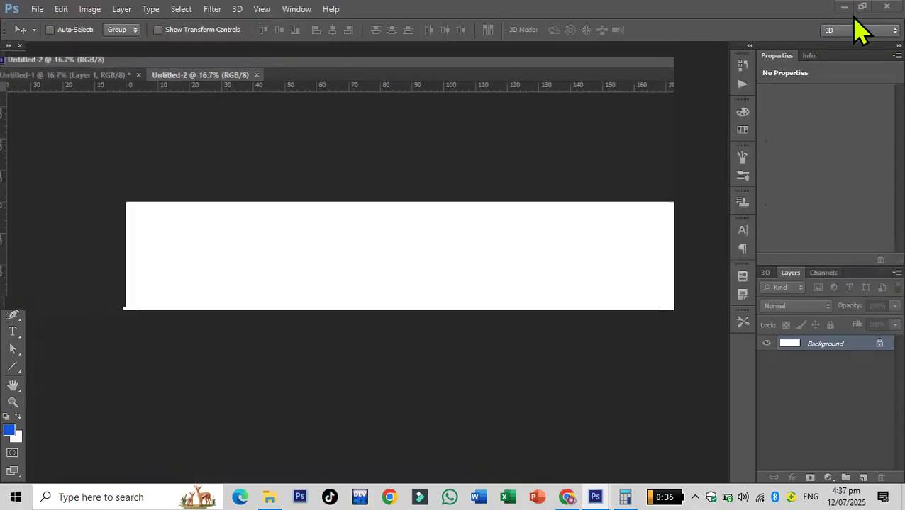
pyautogui.moveTo(357, 57); pyautogui.dragTo(349, 47)
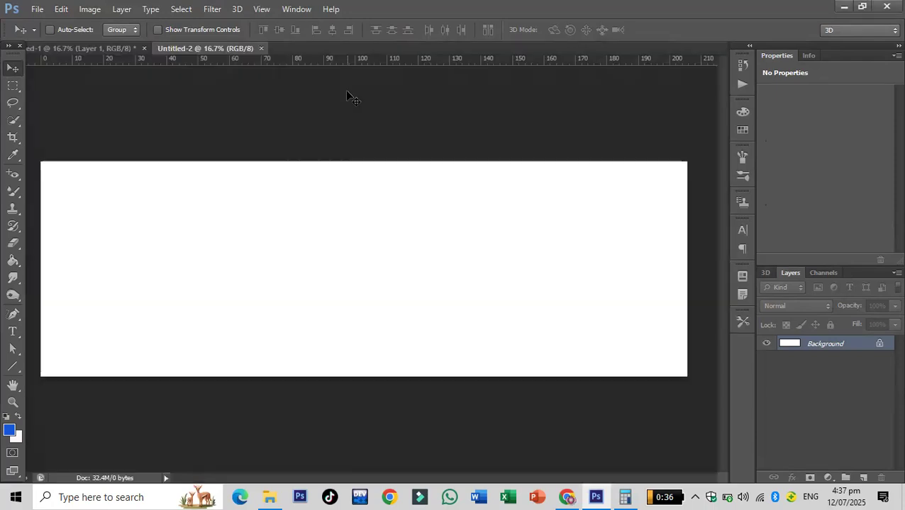
pyautogui.click(120, 49)
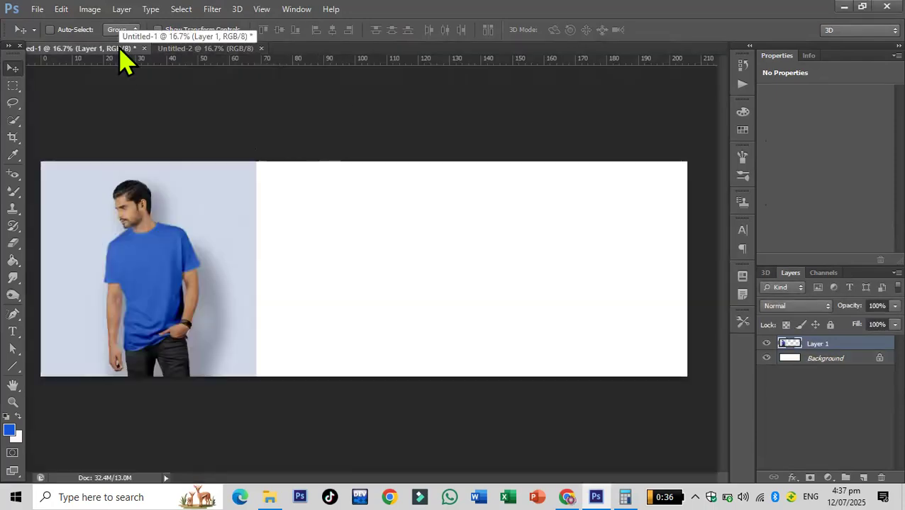
# - Open the orange-shirt JPEG 12 from the Desktop
pyautogui.click(37, 9)
pyautogui.click(195, 131)
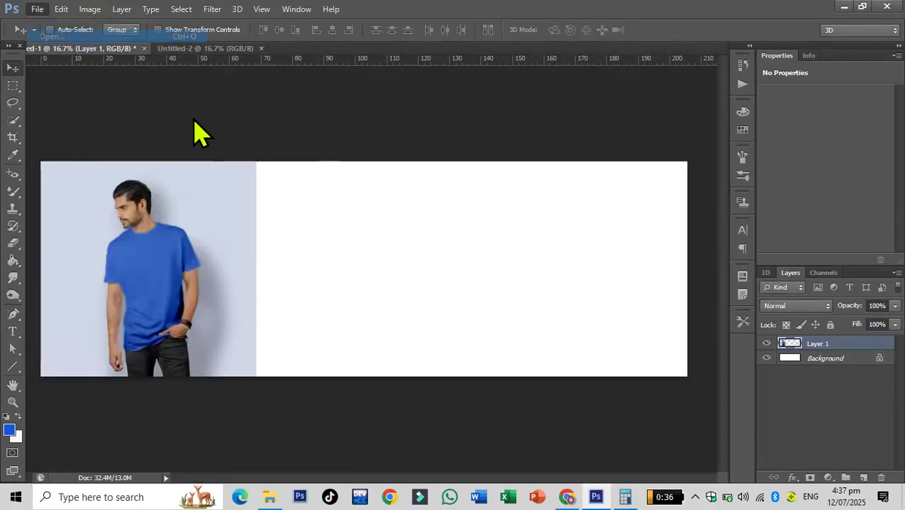
pyautogui.hotkey('ctrl', 'o')
pyautogui.click(717, 207)
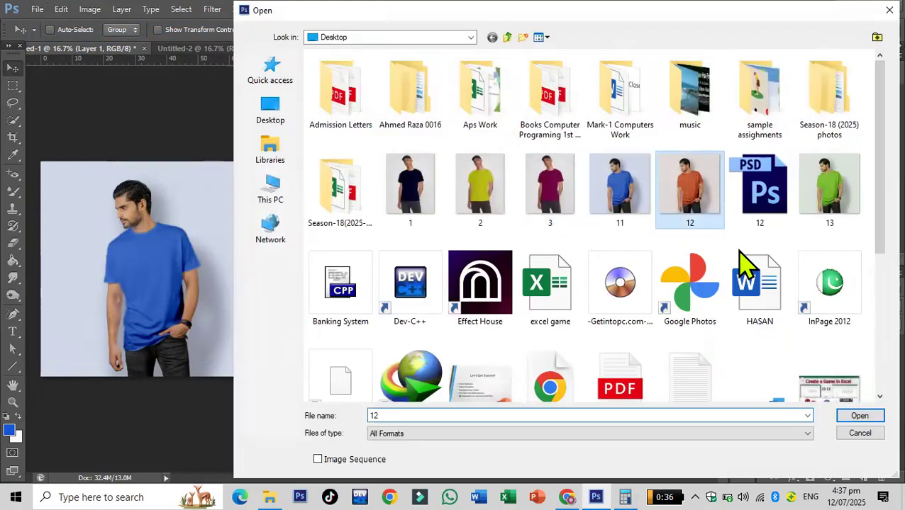
pyautogui.click(858, 417)
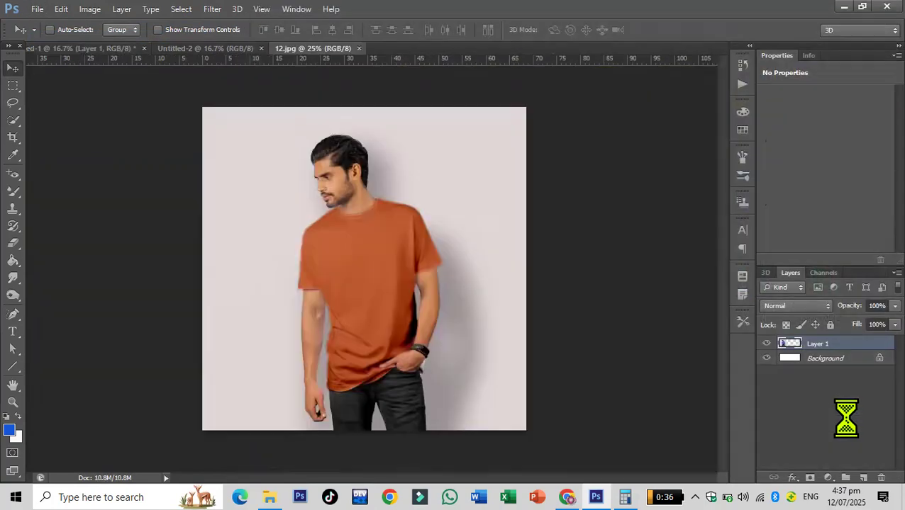
# - Float 12.jpg in its own window, copy its orange-shirt image into Untitled-1 as a new layer, and close 12.jpg
pyautogui.rightClick(299, 50)
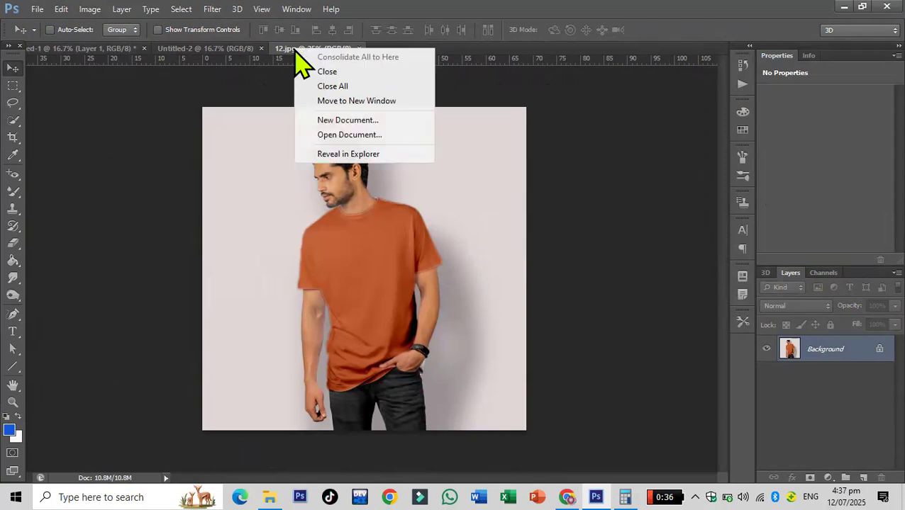
pyautogui.click(332, 101)
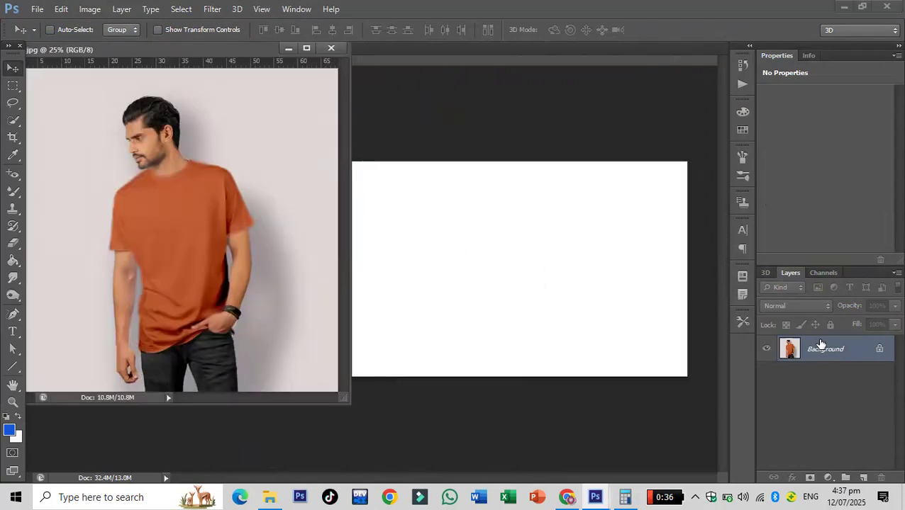
pyautogui.moveTo(783, 343); pyautogui.dragTo(521, 343)
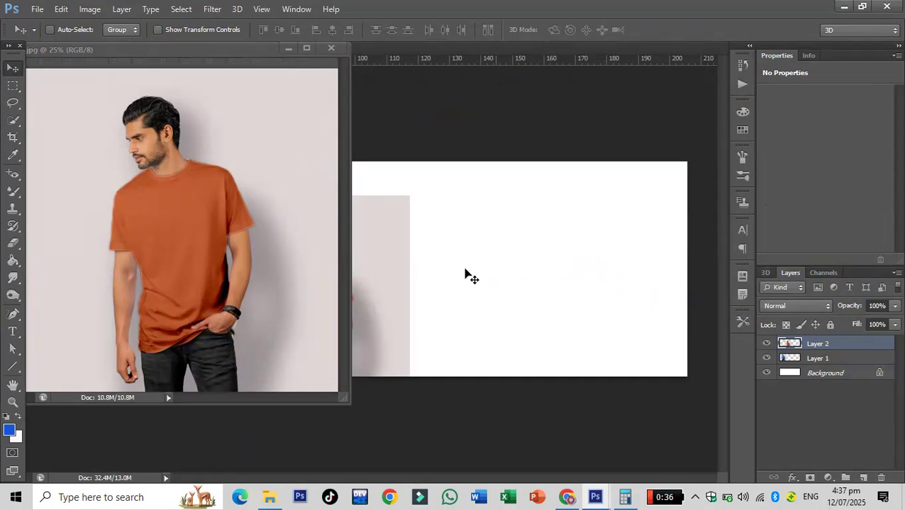
pyautogui.click(331, 48)
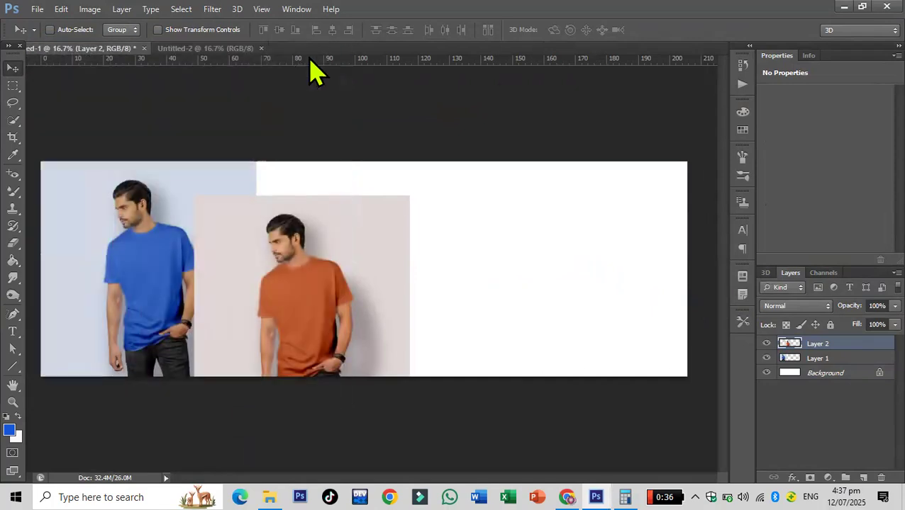
# - Open the green-shirt JPEG 13 from the Desktop
pyautogui.click(38, 9)
pyautogui.click(59, 35)
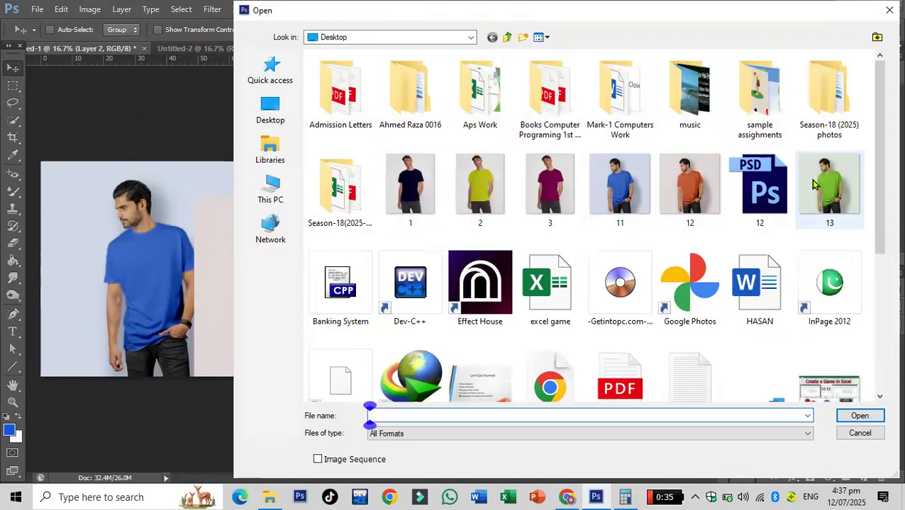
pyautogui.click(828, 186)
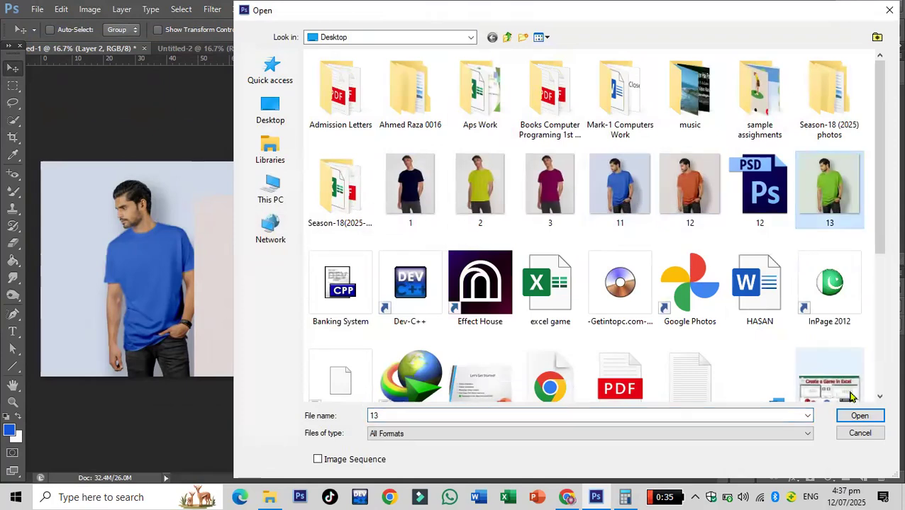
pyautogui.click(859, 417)
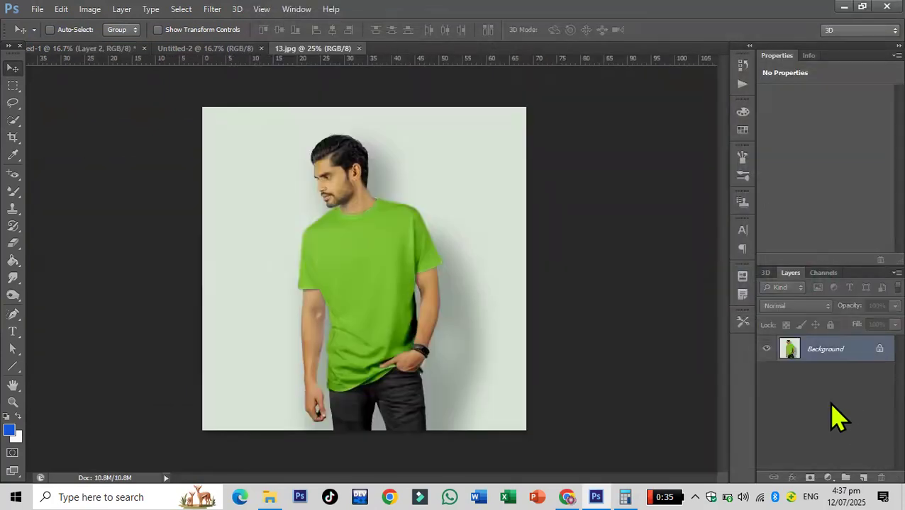
# - Copy the green-shirt image from a floating 13.jpg window into Untitled-1, close 13.jpg, and place the image flush with the canvas's right end
pyautogui.rightClick(289, 52)
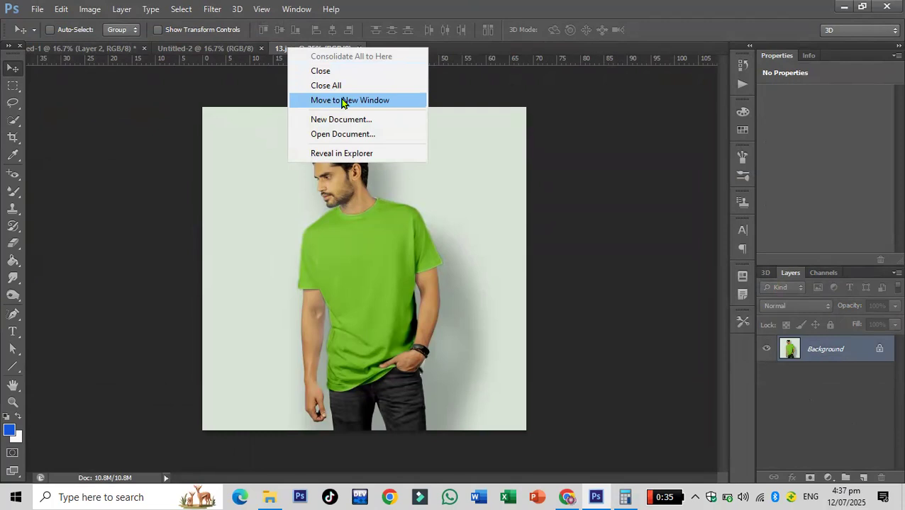
pyautogui.click(344, 97)
pyautogui.moveTo(795, 343); pyautogui.dragTo(582, 289)
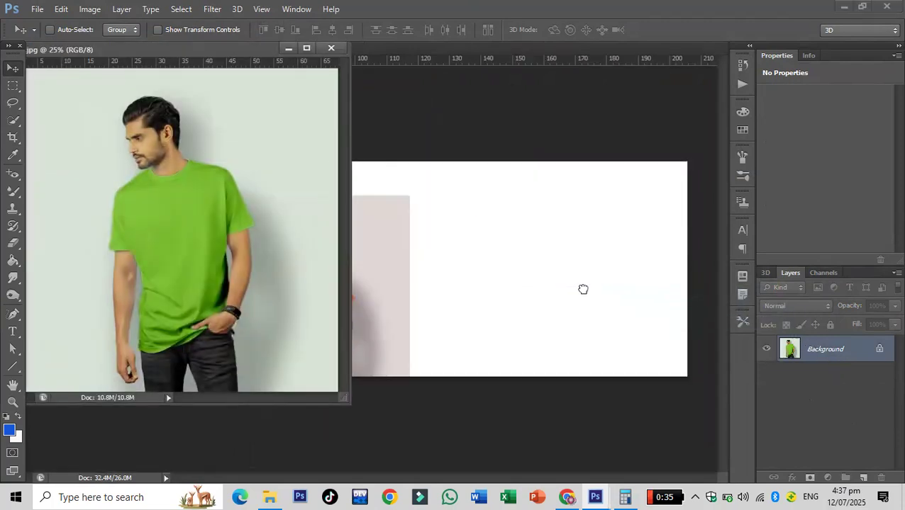
pyautogui.click(330, 48)
pyautogui.moveTo(401, 275); pyautogui.dragTo(549, 243)
pyautogui.moveTo(610, 297); pyautogui.dragTo(617, 310)
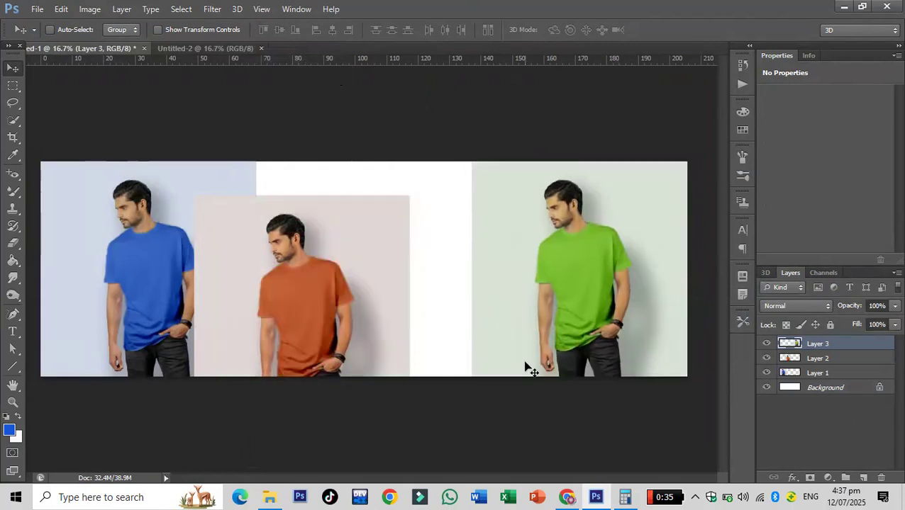
# - Move the orange-shirt image into the gap between the blue and green images, flush with the canvas's top edge
pyautogui.keyDown('ctrl'); pyautogui.click(295, 266); pyautogui.keyUp('ctrl')
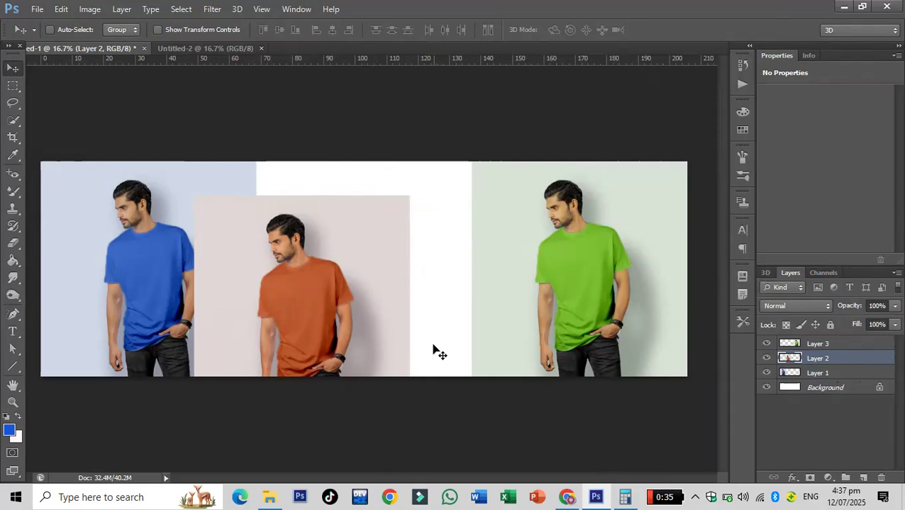
pyautogui.keyDown('ctrl'); pyautogui.click(601, 214); pyautogui.keyUp('ctrl')
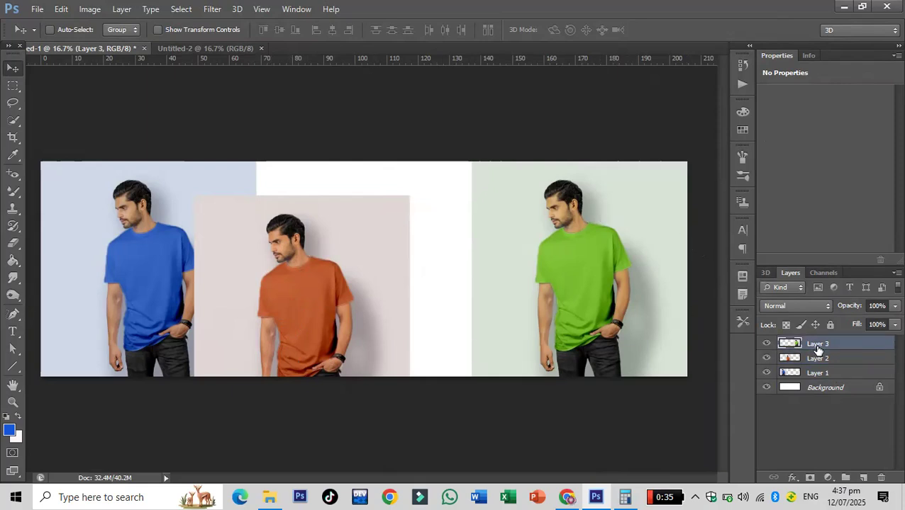
pyautogui.keyDown('ctrl'); pyautogui.click(110, 229); pyautogui.keyUp('ctrl')
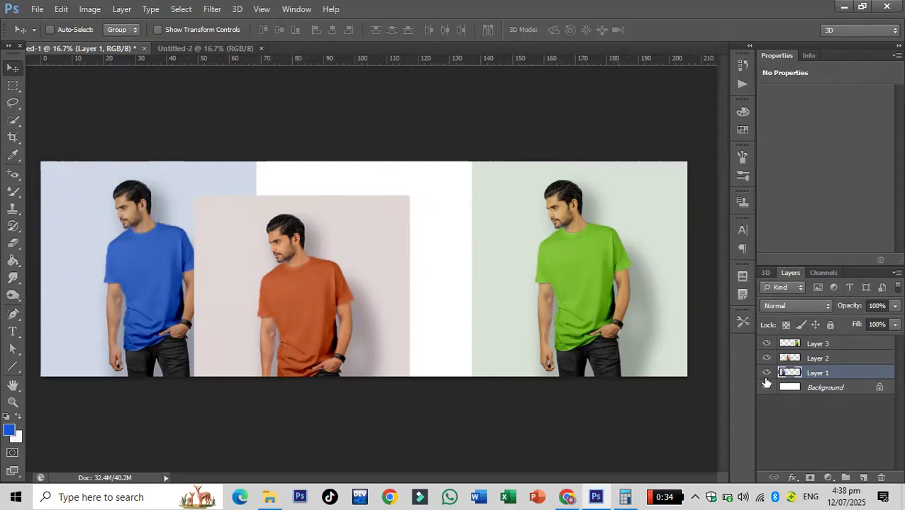
pyautogui.keyDown('ctrl'); pyautogui.click(309, 253); pyautogui.keyUp('ctrl')
pyautogui.moveTo(338, 300); pyautogui.dragTo(372, 282)
pyautogui.press('Left')
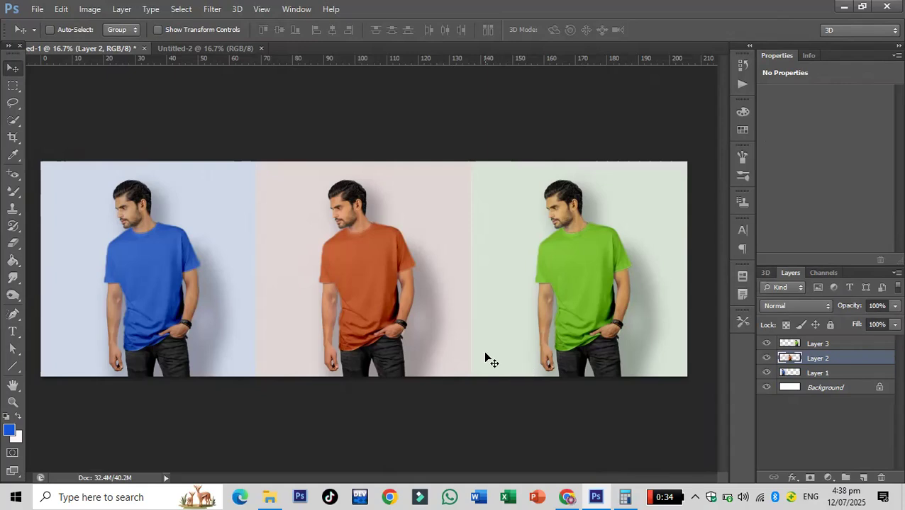
# - Quit the image editor without saving the combined three-shirt document
pyautogui.moveTo(566, 493)
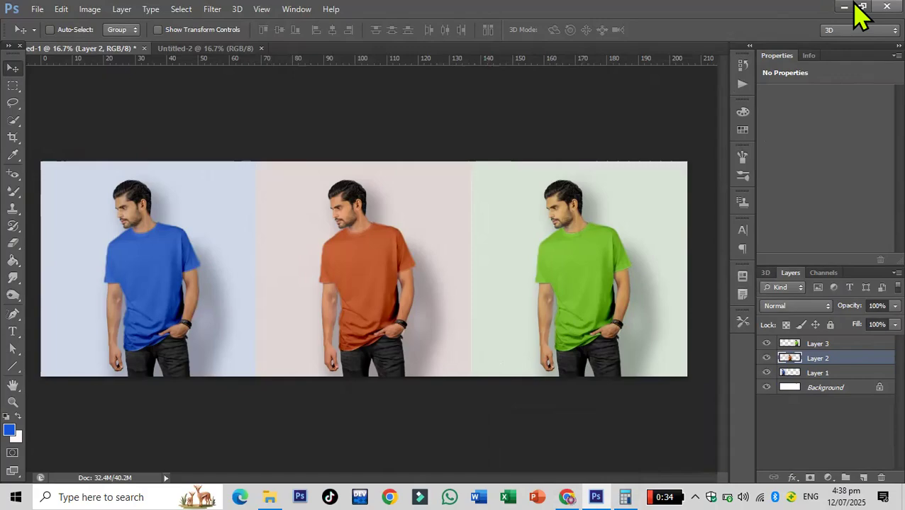
pyautogui.click(886, 6)
pyautogui.click(440, 199)
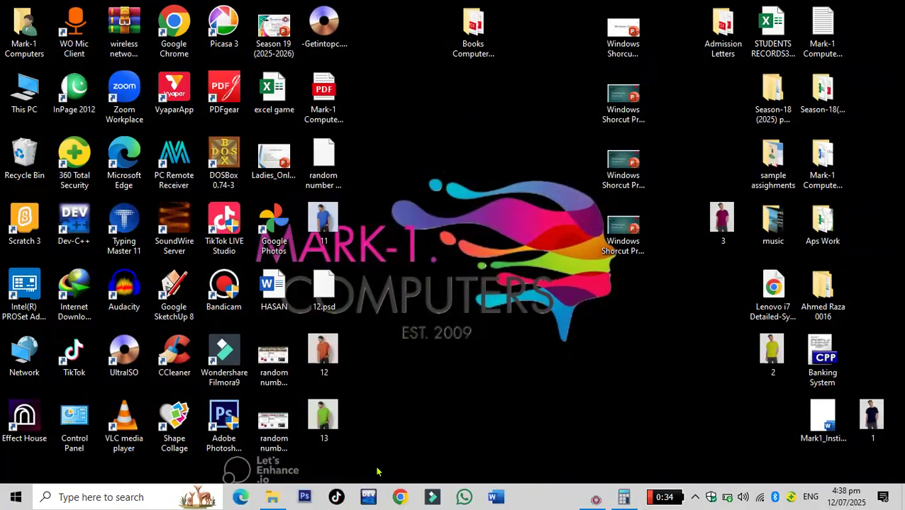
# - Launch Zoom Workplace from the desktop
pyautogui.moveTo(618, 497)
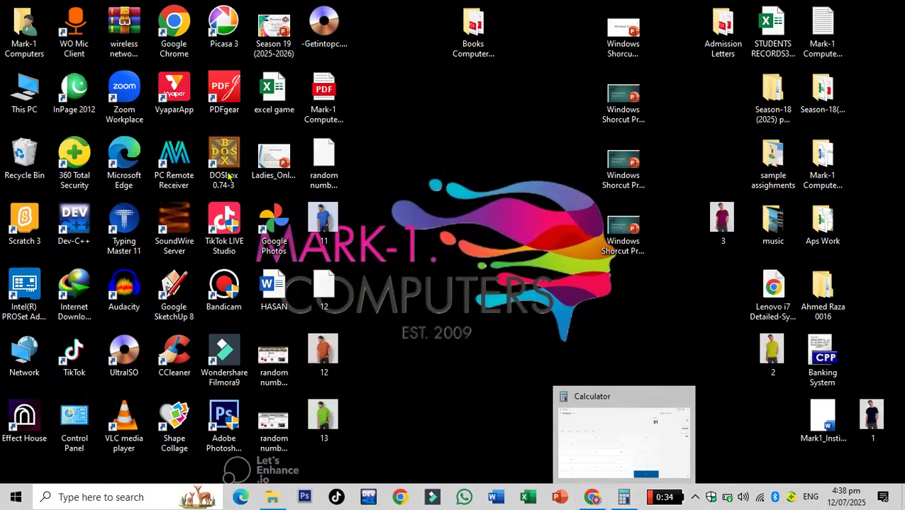
pyautogui.doubleClick(135, 106)
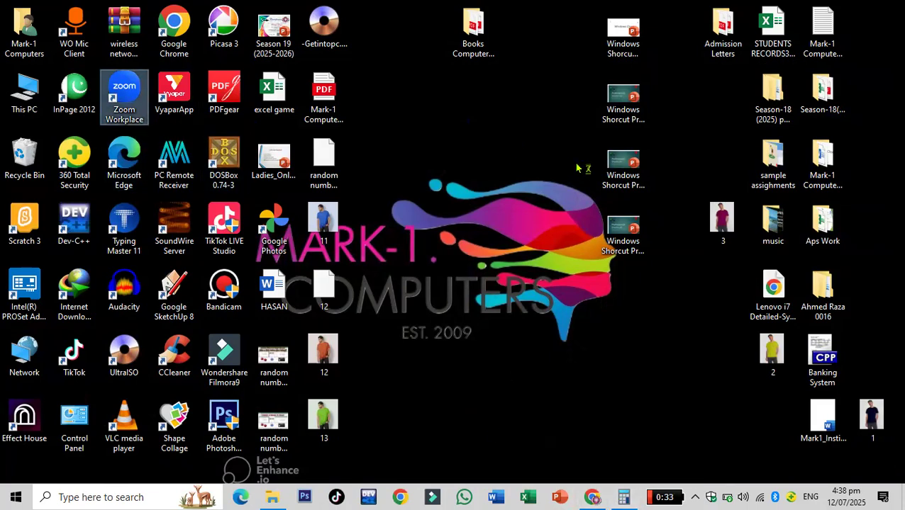